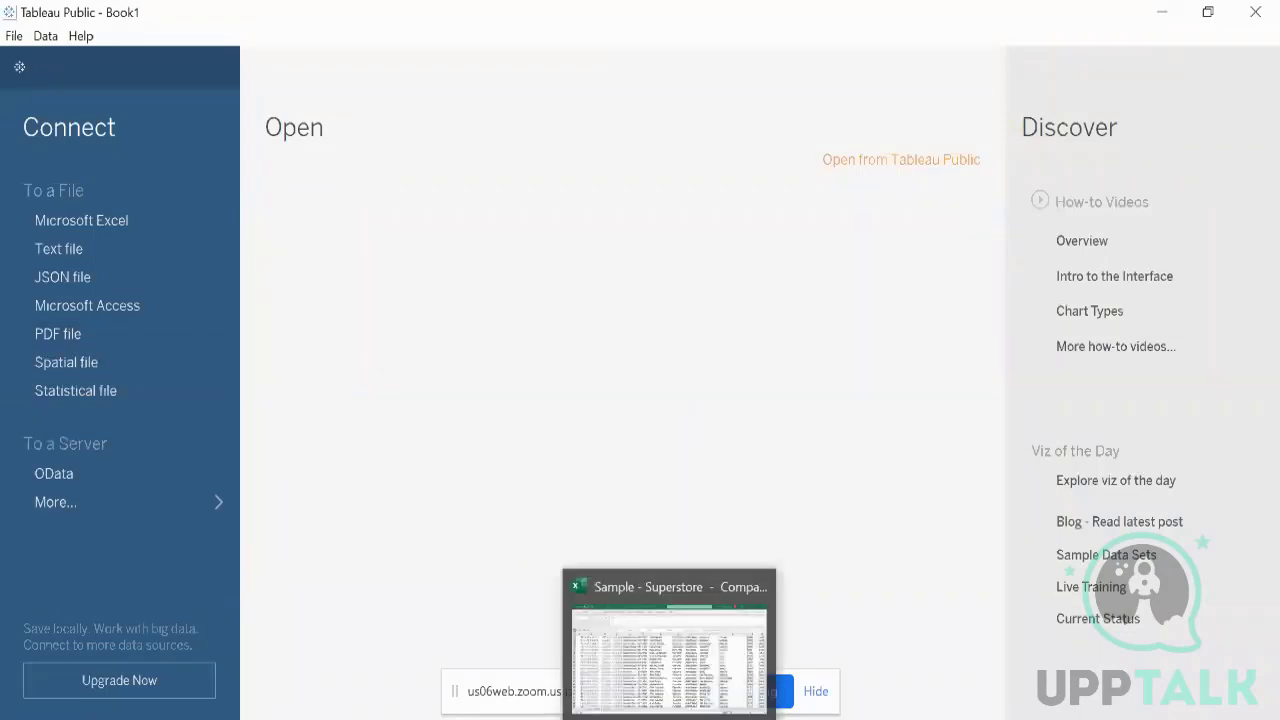
Switch to the Sample - Superstore workbook in Excel and go to the Row ID header cell A1 of the Orders sheet
drag(660, 719, 651, 557)
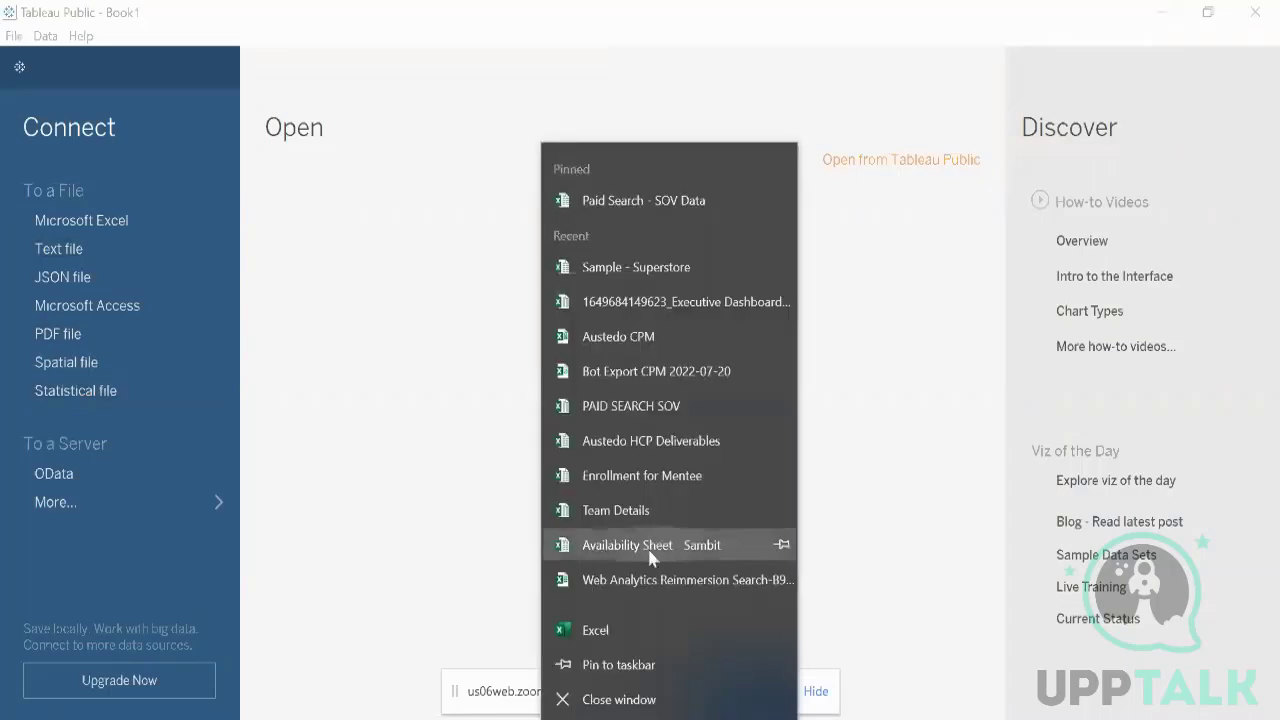
click(863, 360)
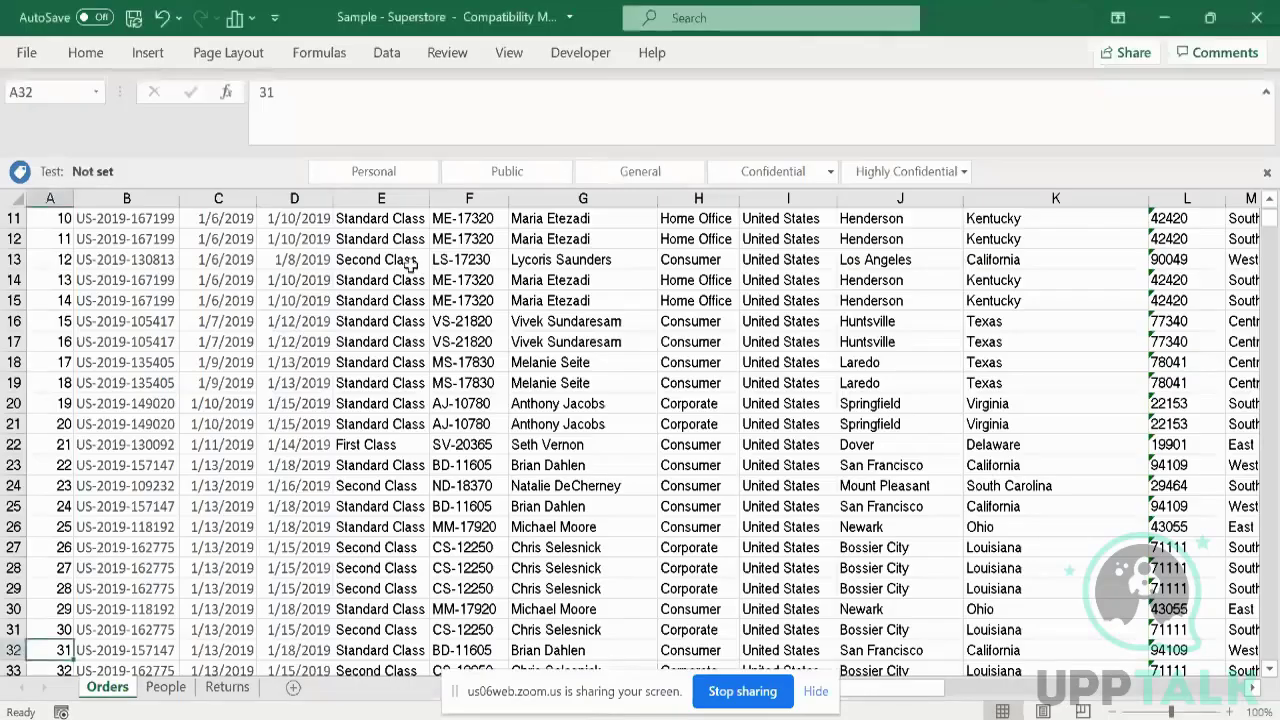
click(409, 263)
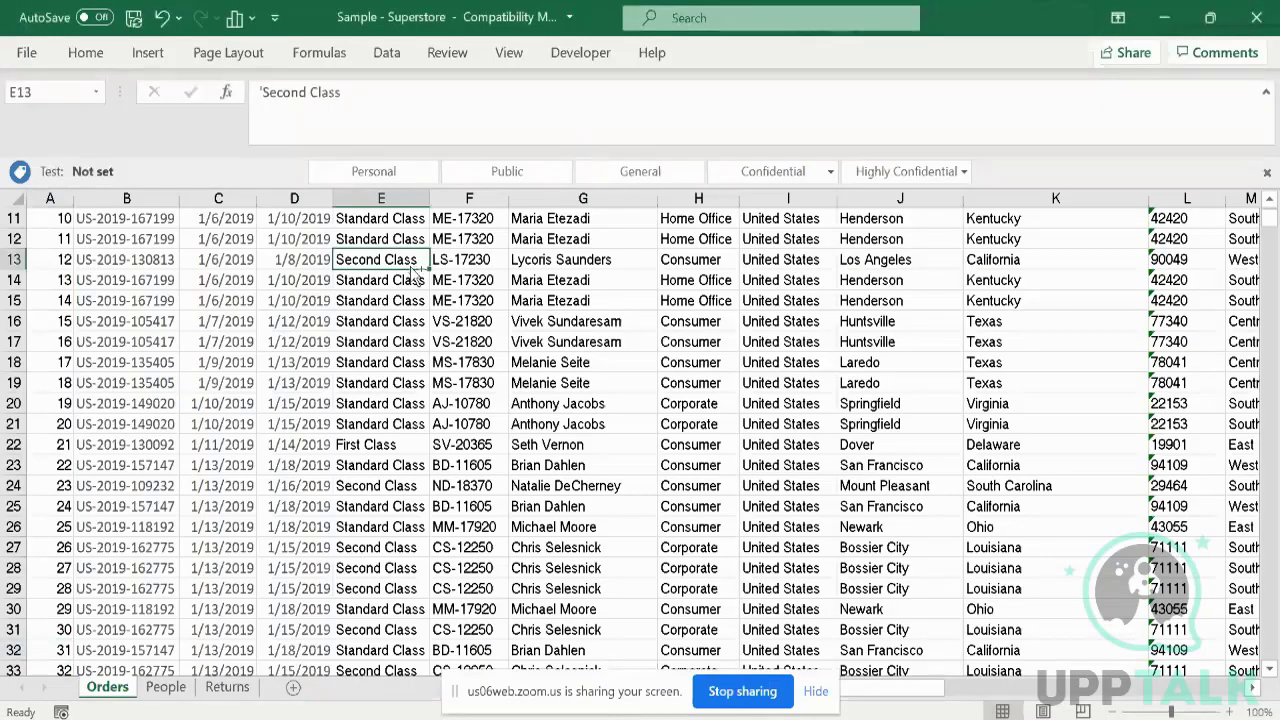
key(ctrl+Up)
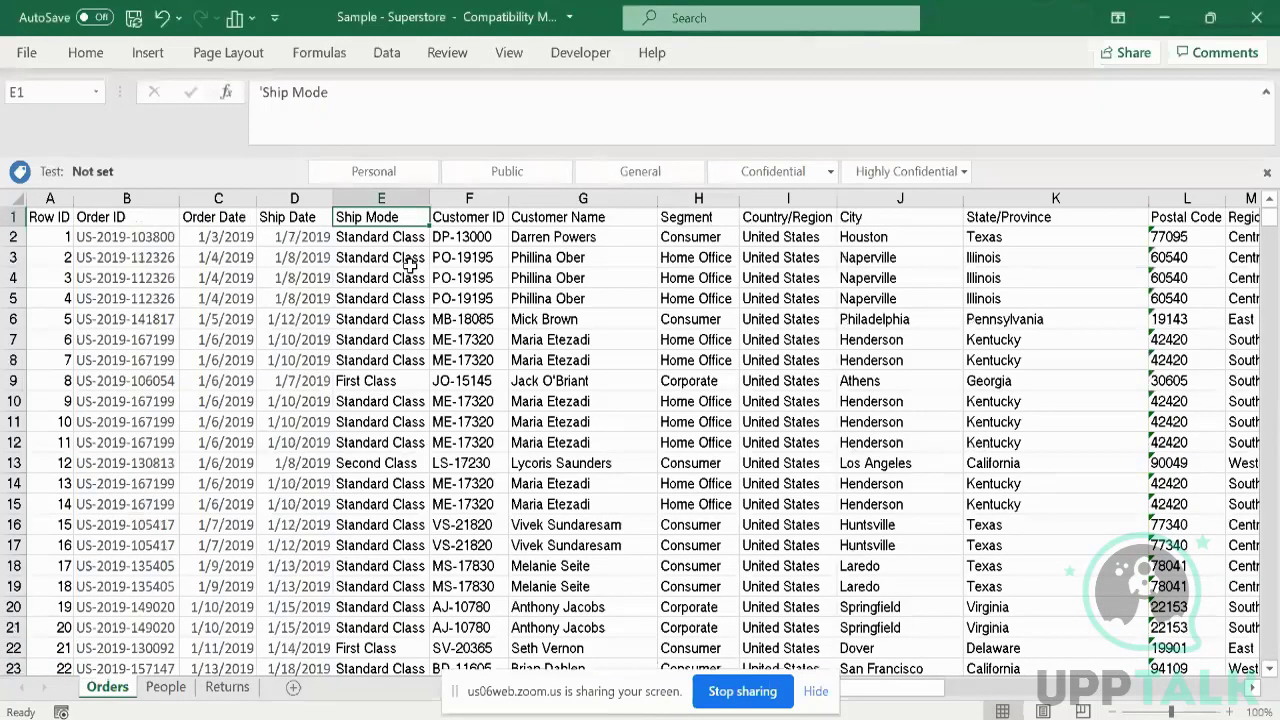
key(Left)
key(ctrl+Left)
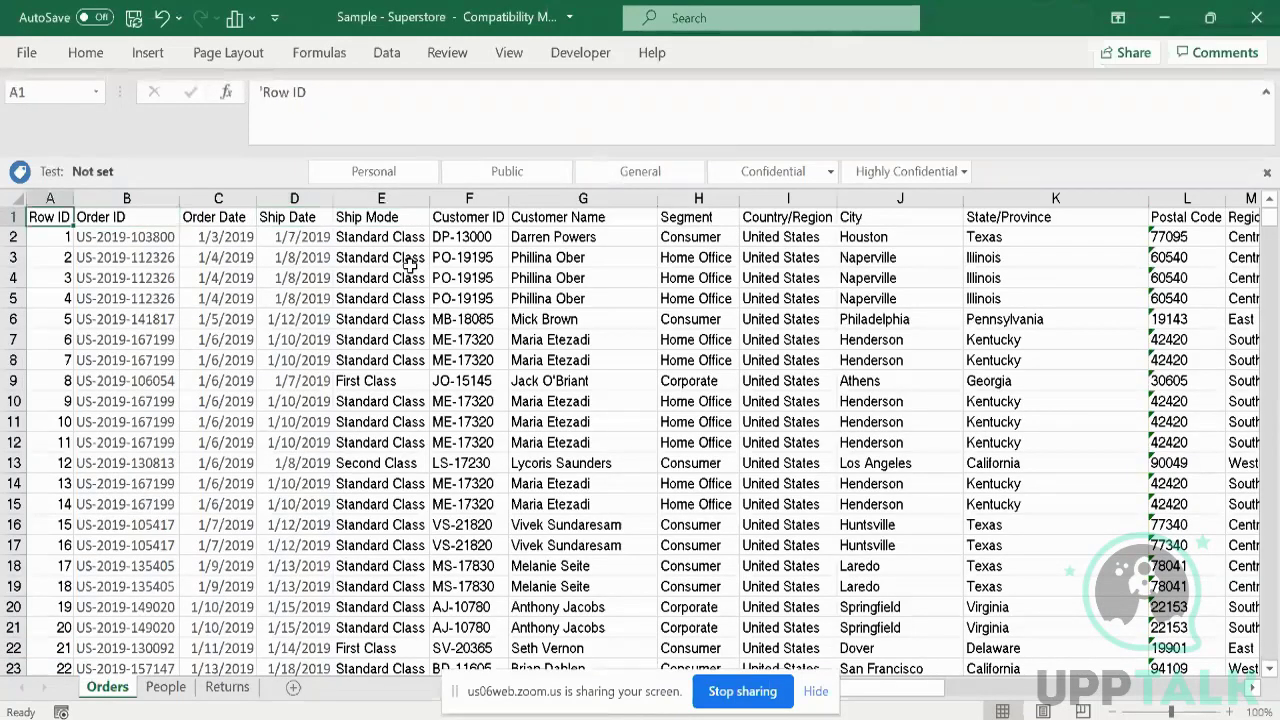
Fill the header cells from Row ID through Product Name (A1:Q1) on the Orders sheet with yellow
key(shift+Right)
key(shift+Right)
key(shift+Right)
key(shift+Right)
key(shift+Right)
key(shift+Right)
key(shift+Right)
key(shift+Right)
key(shift+Right)
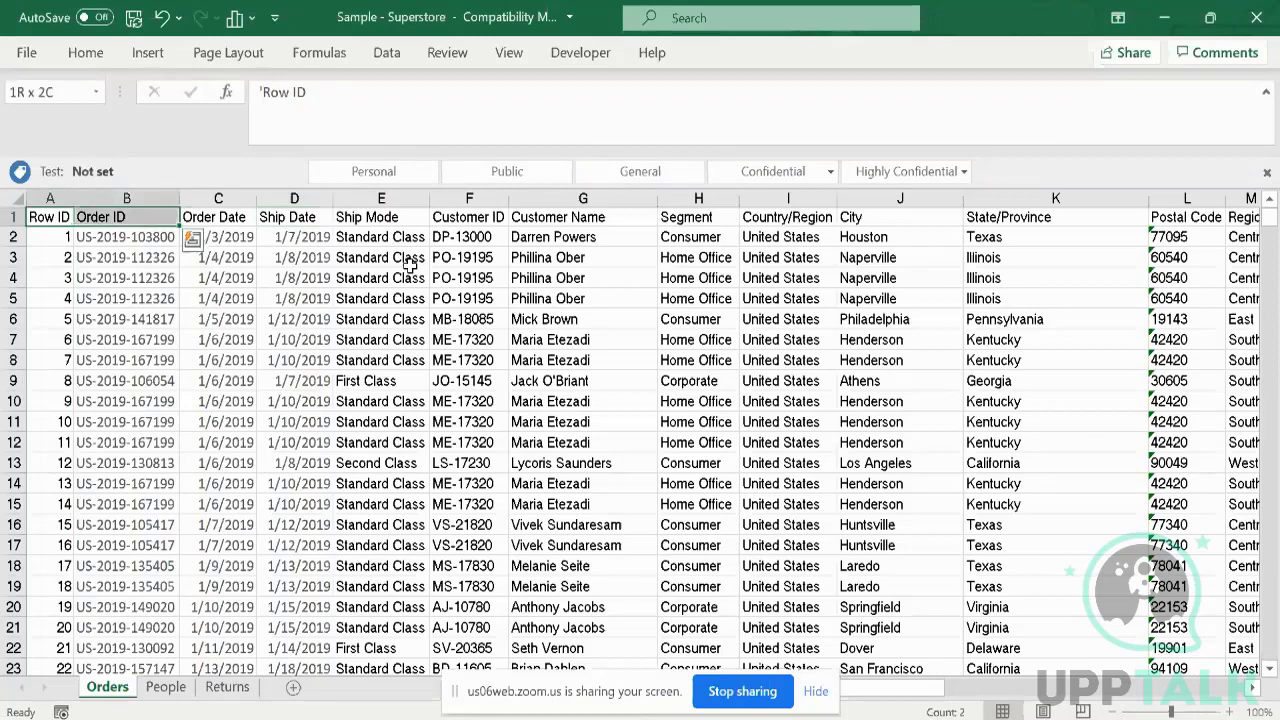
key(shift+Right)
key(shift+Right)
key(shift+Right)
key(shift+Right)
key(shift+Right)
key(shift+Right)
key(shift+Right)
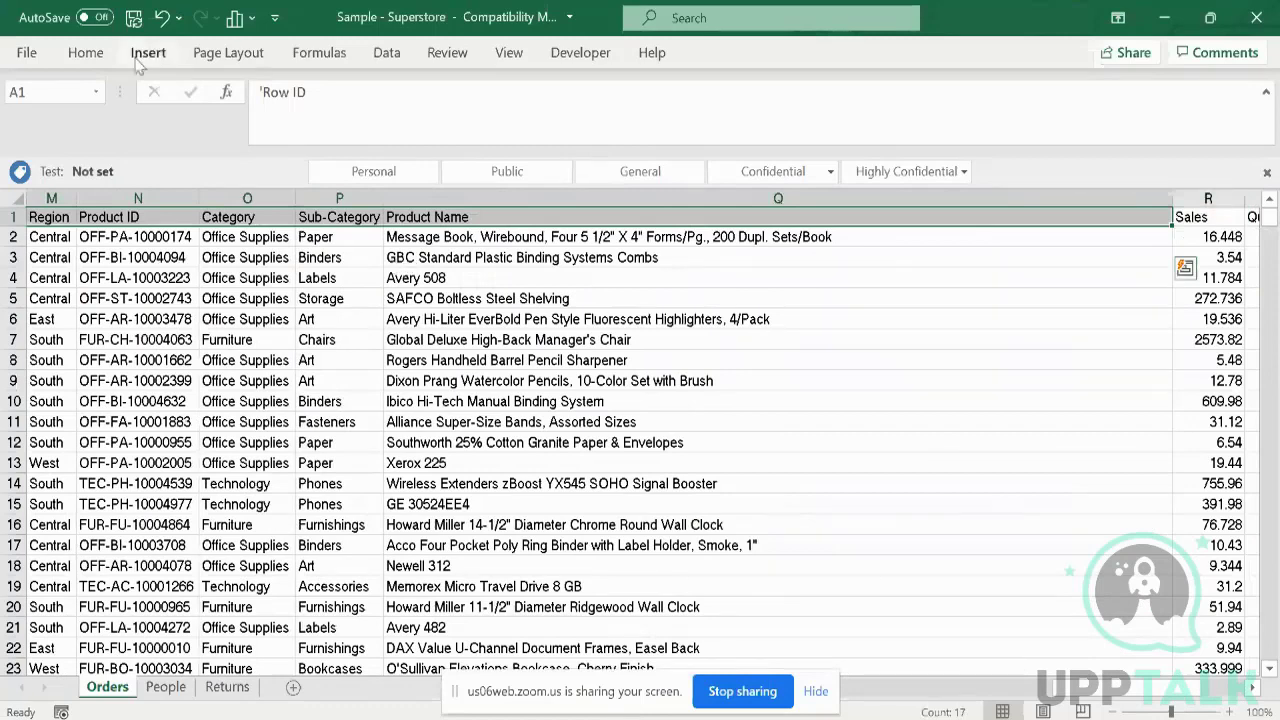
click(86, 54)
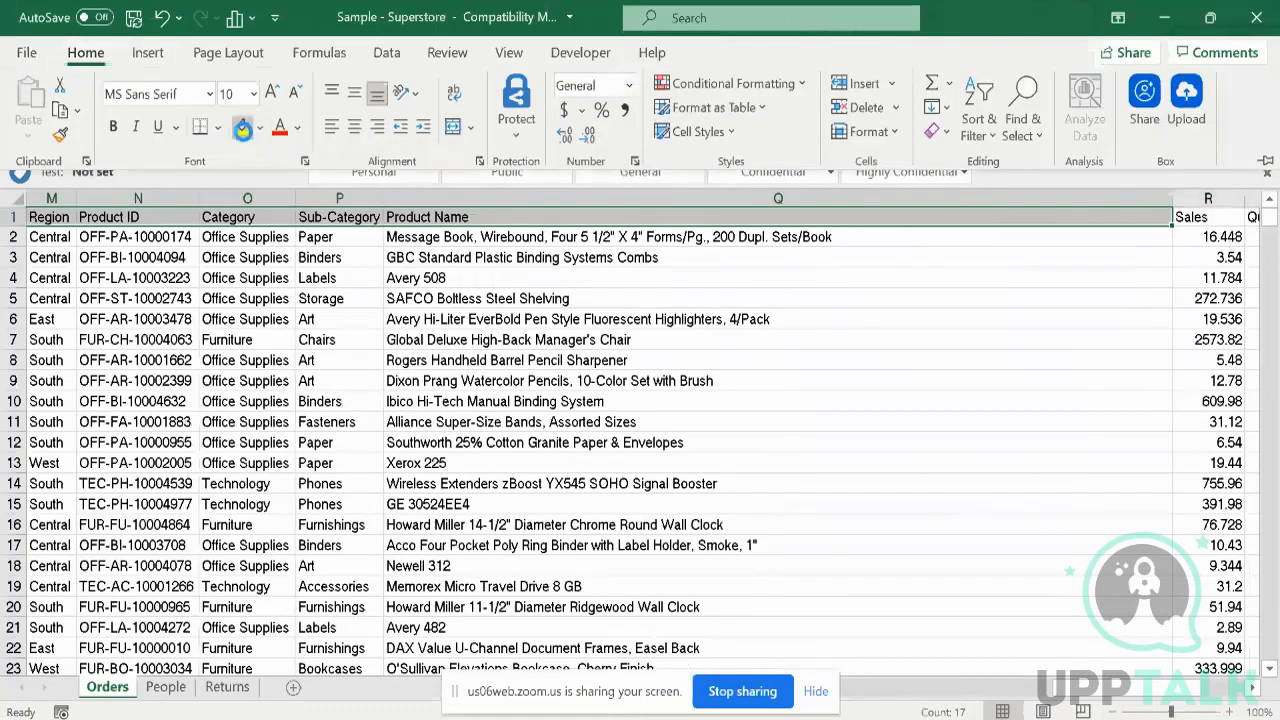
click(242, 126)
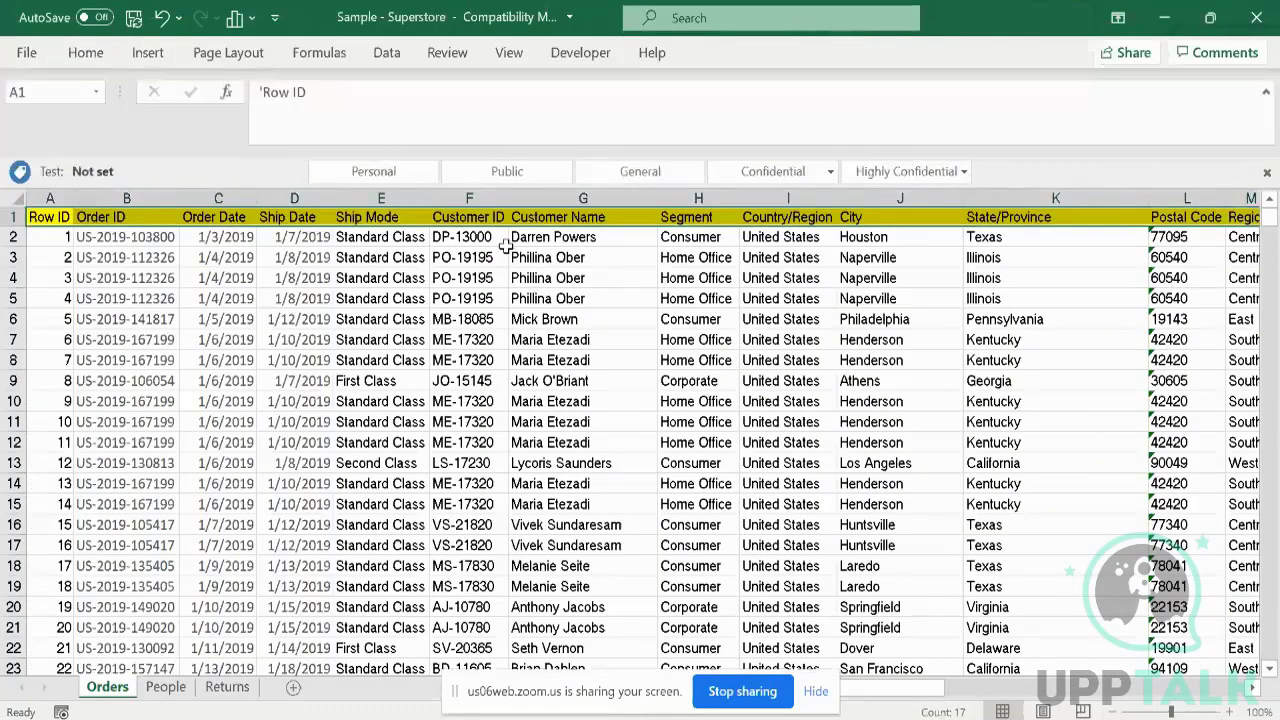
Look through the Orders sheet's column headers, from Order ID to the last columns
key(Right)
key(Right)
key(Right)
key(Right)
key(Right)
key(Right)
key(Right)
key(Right)
key(Right)
key(Right)
key(Right)
key(Right)
key(Right)
key(Right)
key(Right)
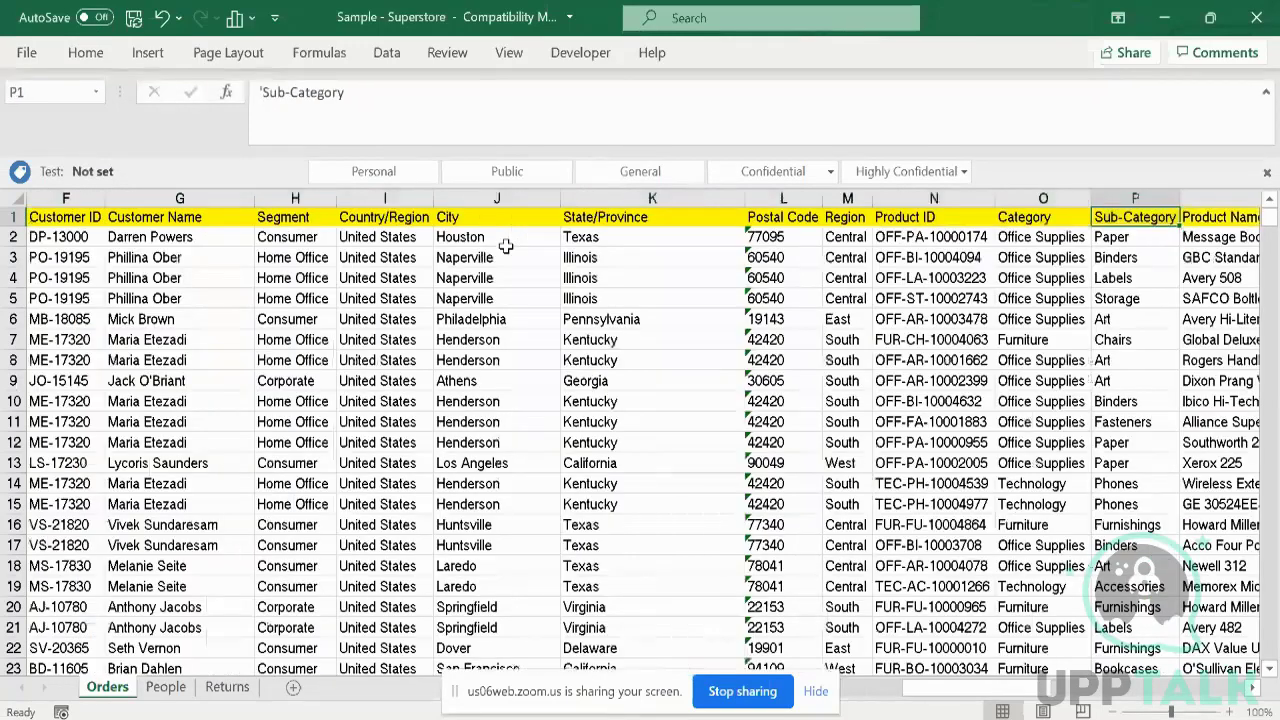
key(Right)
key(Right)
key(Right)
key(Right)
key(Right)
key(Right)
key(Right)
key(Right)
key(Right)
key(Right)
key(Right)
key(Left)
key(Left)
key(Left)
key(Left)
key(Left)
key(Left)
key(Left)
key(Left)
key(Left)
key(Left)
key(Left)
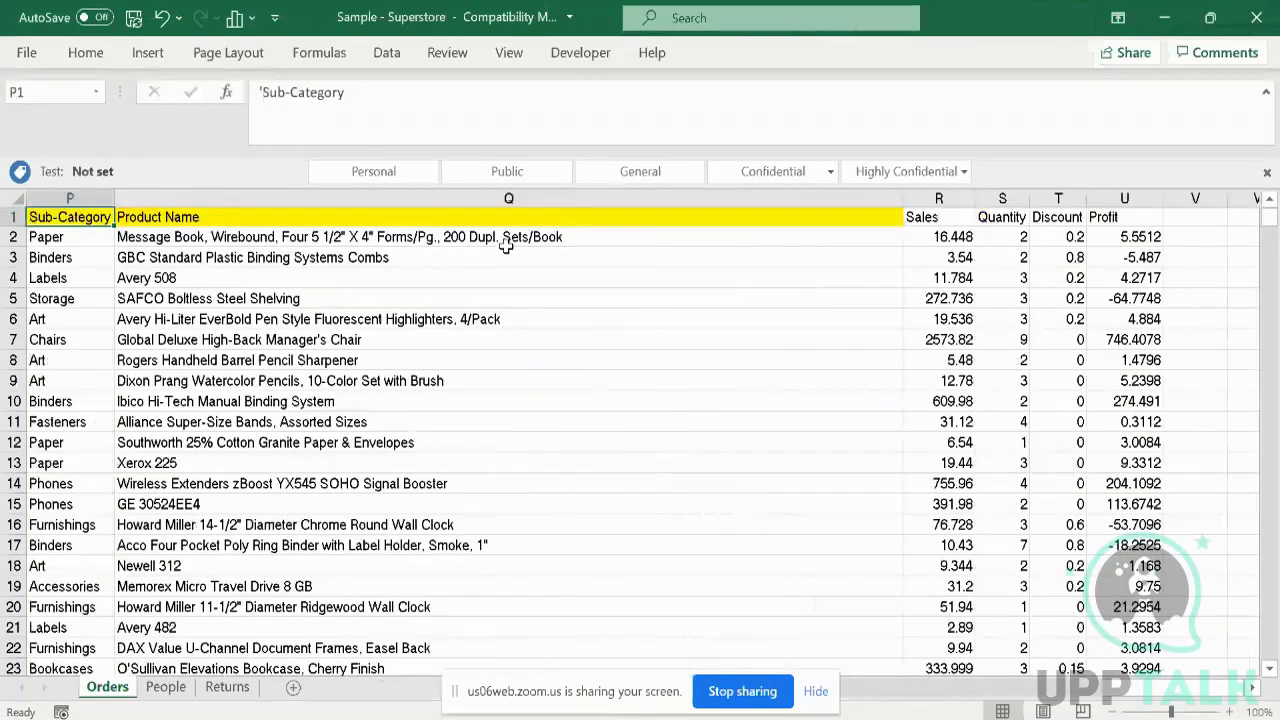
Fill the Sales, Quantity, Discount and Profit header cells (R1:U1) with green
key(Right)
key(Right)
key(Right)
key(Left)
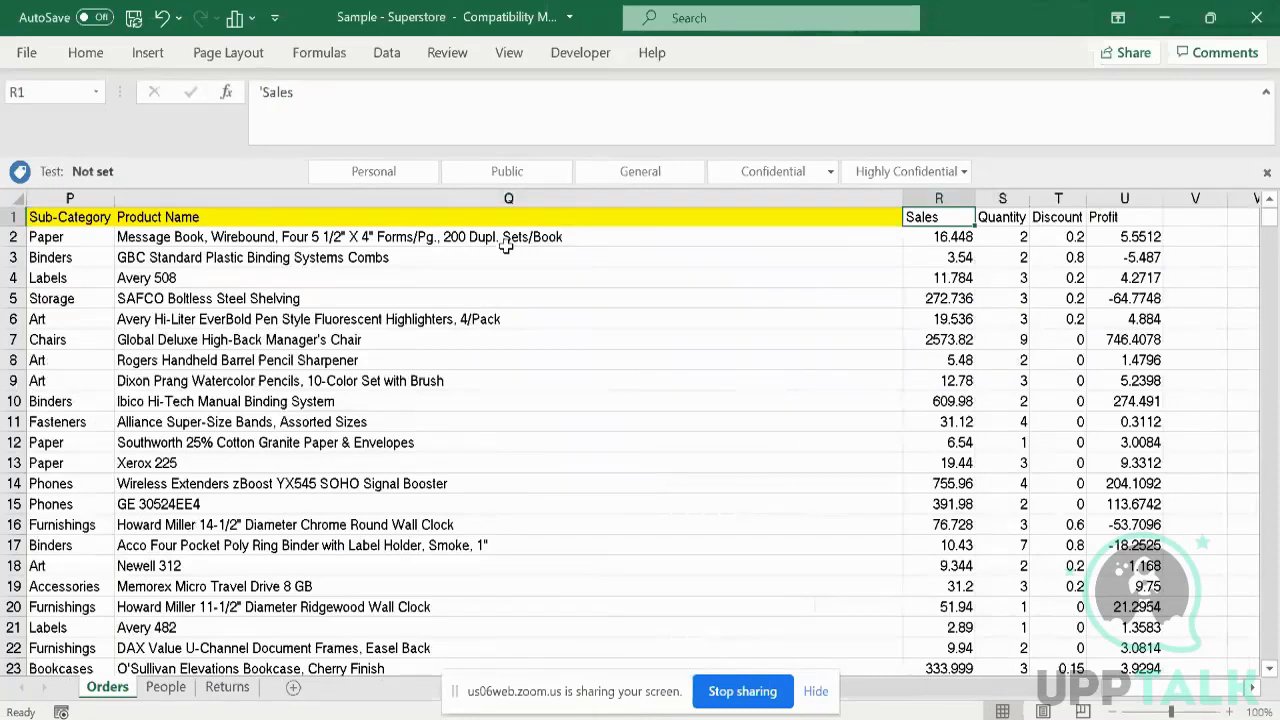
key(shift+Right)
key(shift+Right)
key(shift+Right)
click(86, 55)
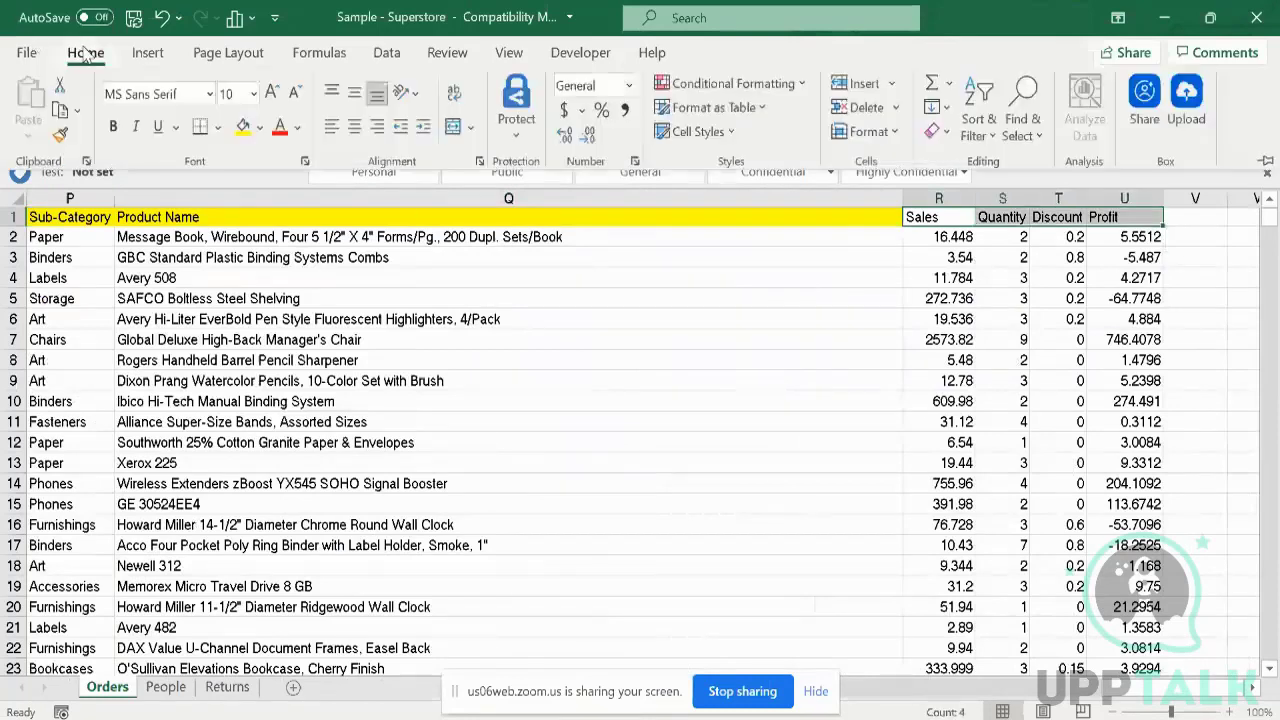
click(259, 127)
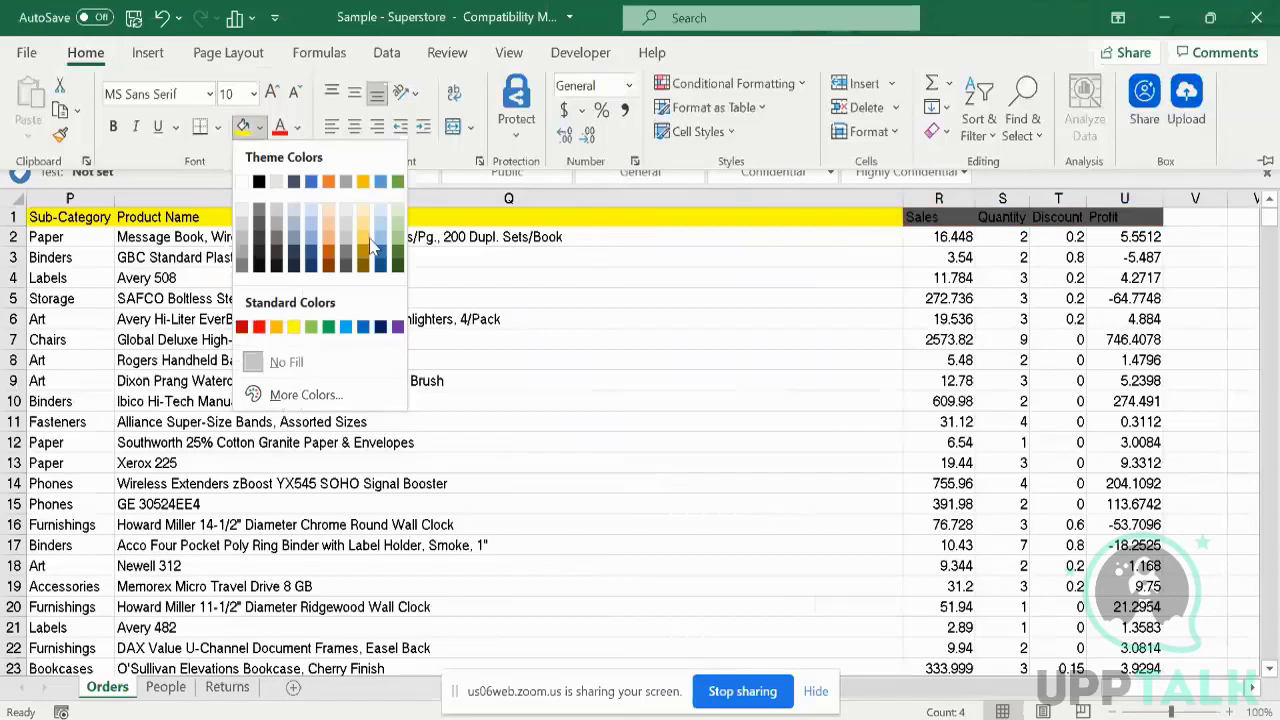
click(400, 250)
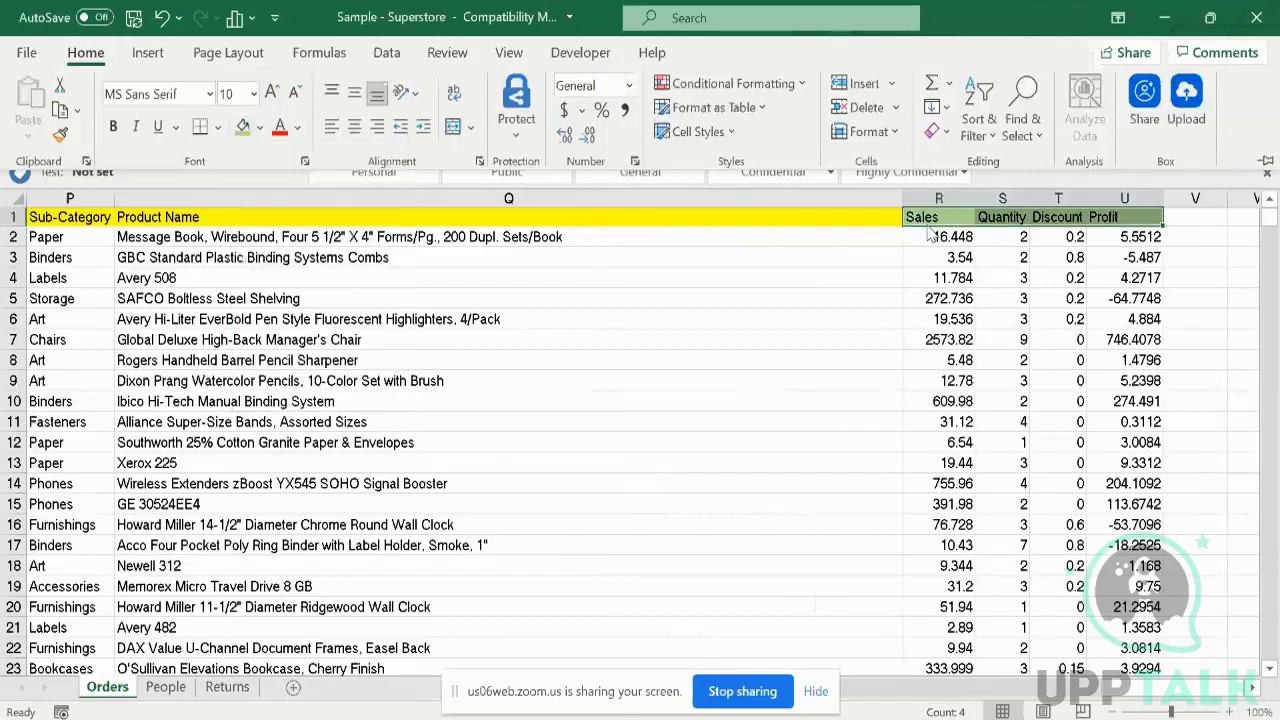
Review the yellow header cells against the green Sales, Quantity, Discount and Profit header cells
key(Left)
key(Right)
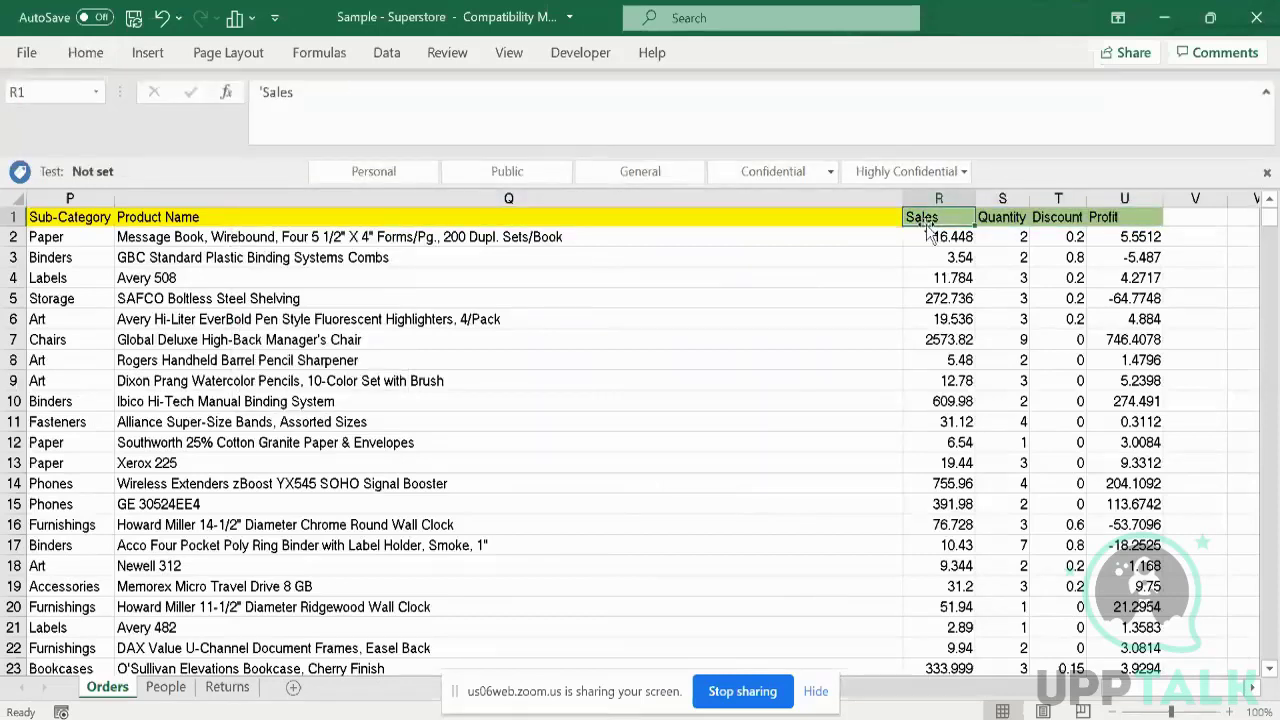
key(Right)
key(Right)
key(Right)
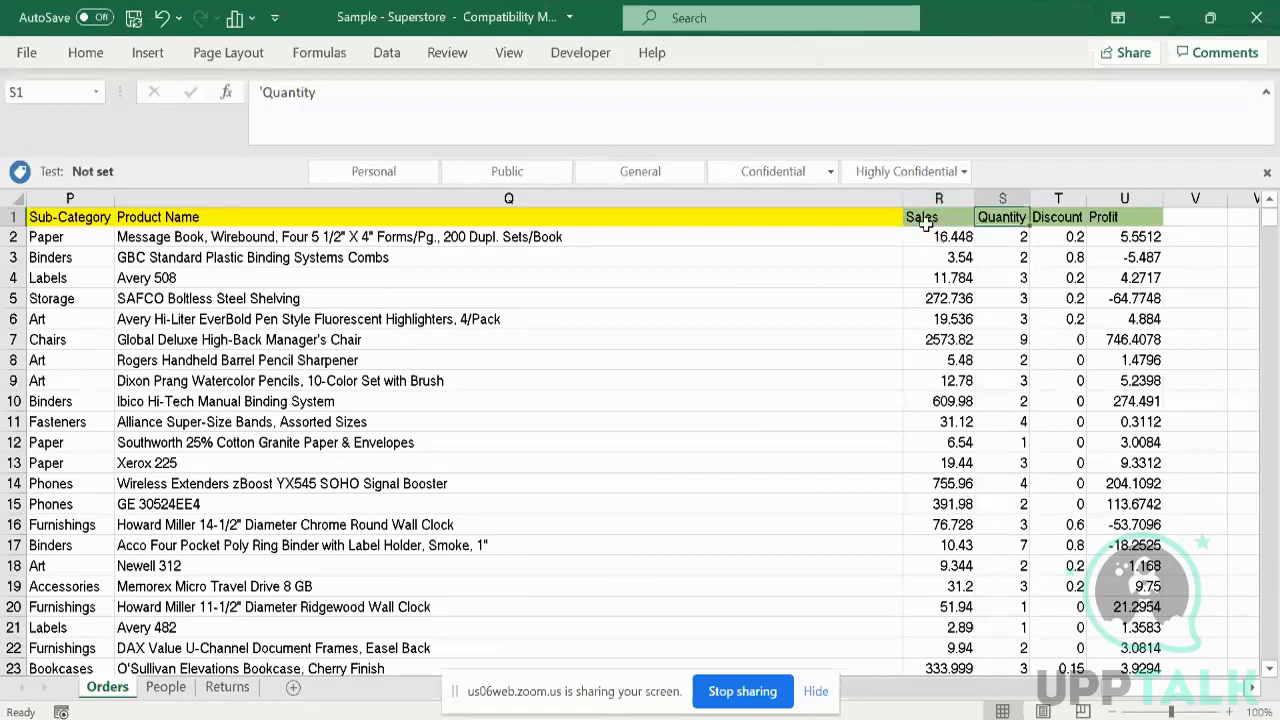
key(Left)
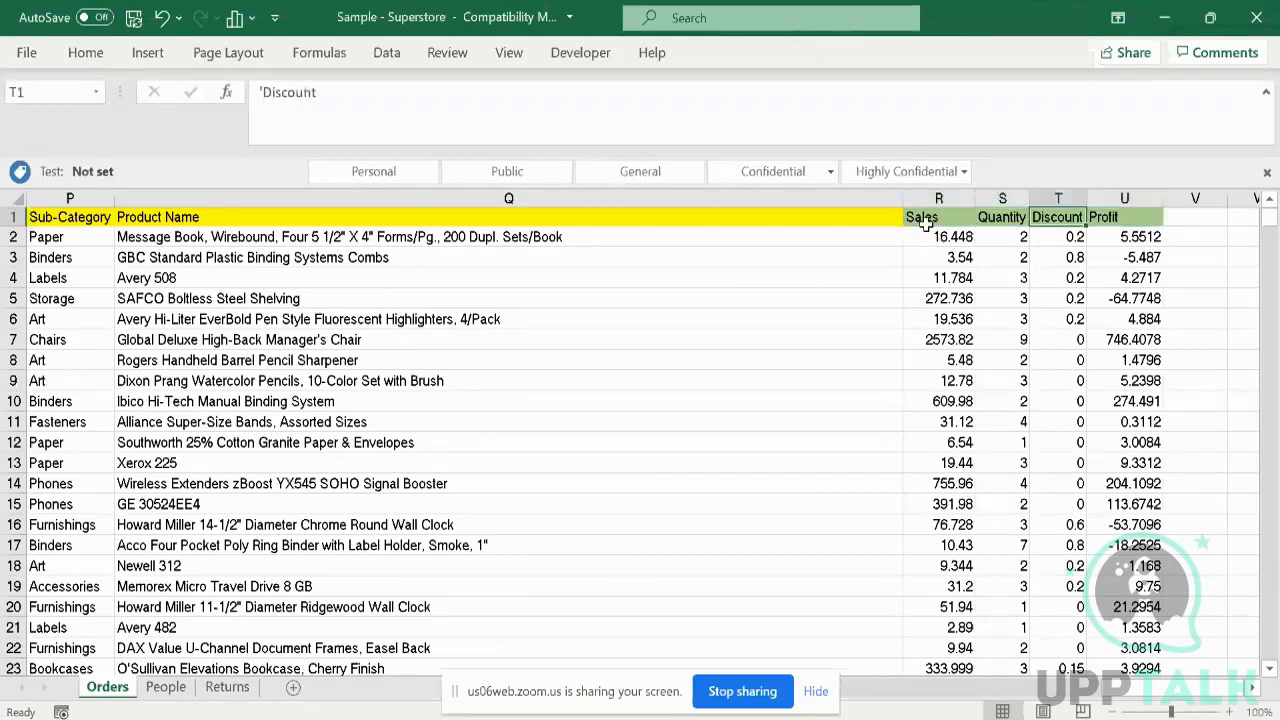
key(Left)
key(Left)
key(Left)
key(Left)
key(Left)
key(Left)
key(Left)
key(Left)
key(Left)
key(Left)
key(Left)
key(Left)
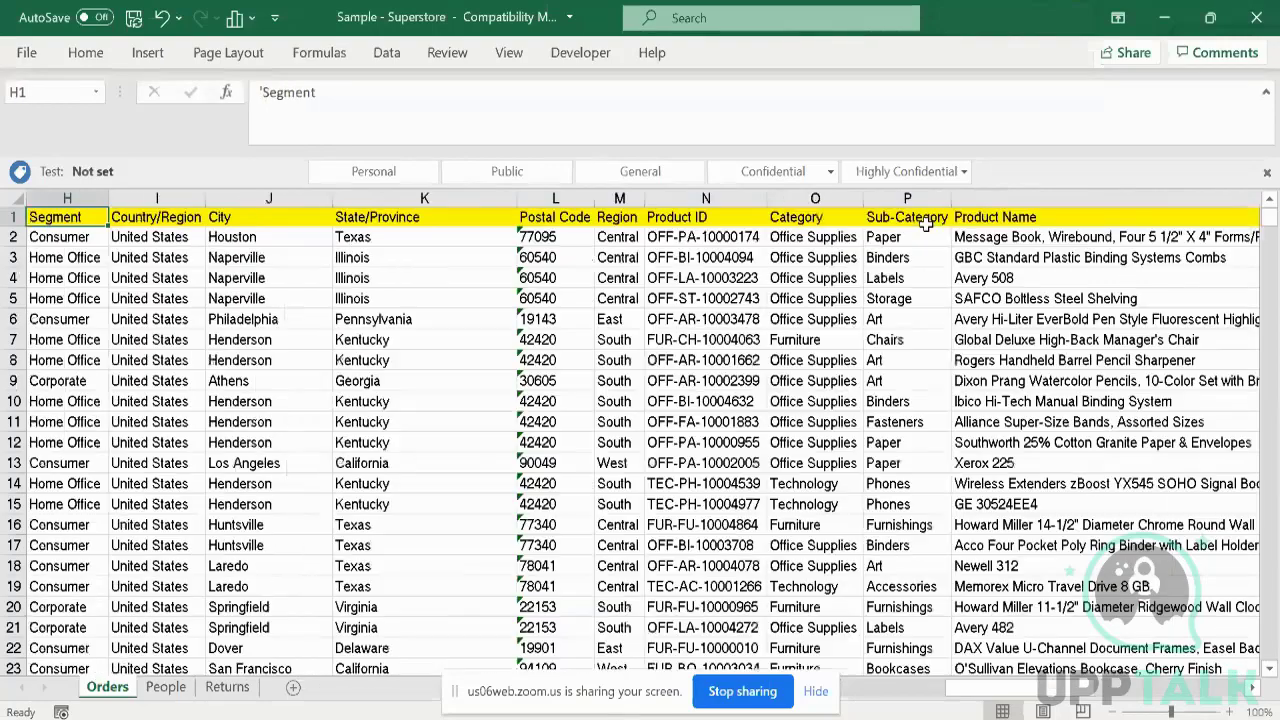
key(Right)
key(Right)
key(Right)
key(Right)
key(Right)
key(Right)
key(Right)
key(Right)
key(Right)
key(Right)
key(Right)
key(Right)
key(Right)
key(Right)
key(Right)
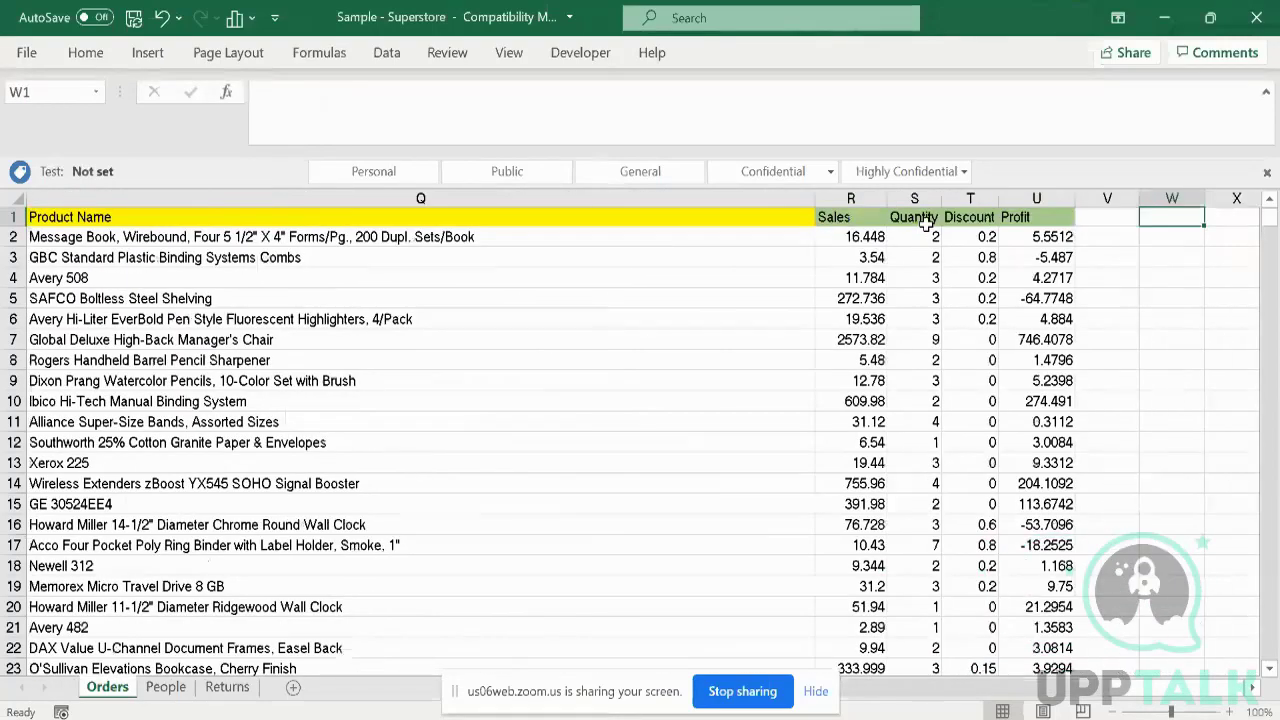
key(Left)
key(Left)
key(Left)
key(Left)
key(Left)
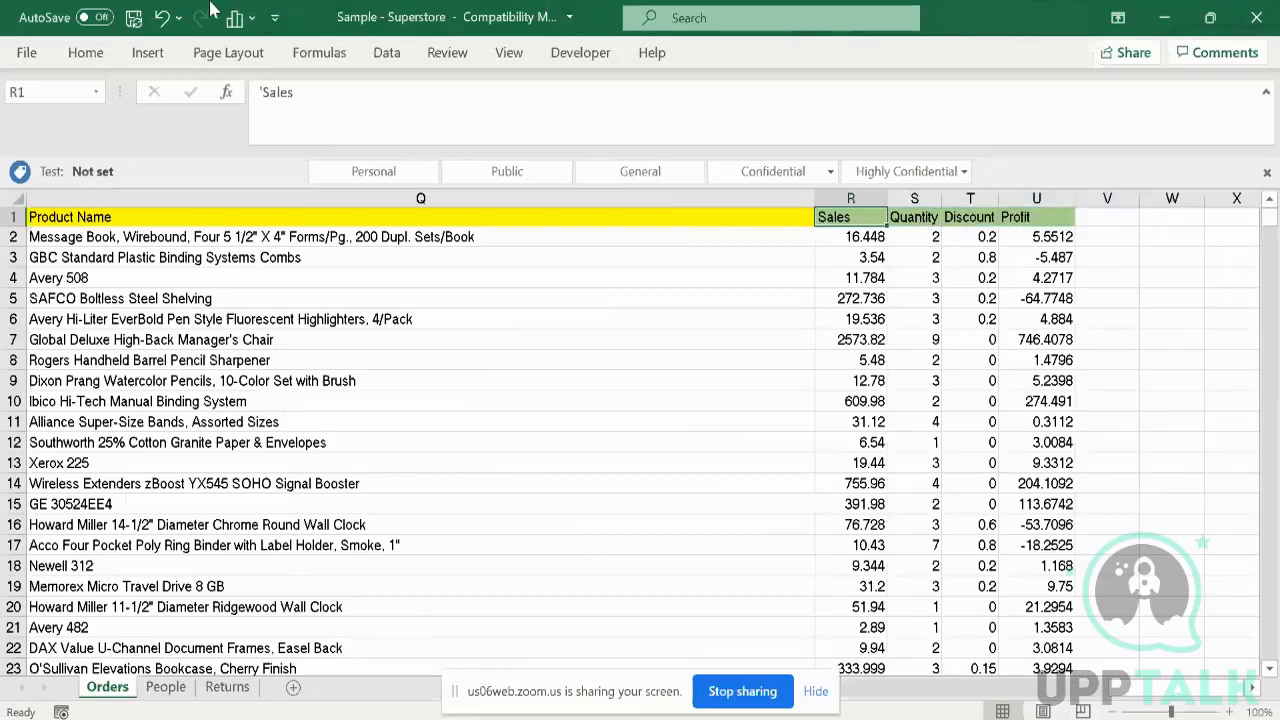
Save the workbook and connect Tableau Public to the Sample - Superstore Excel file on the Desktop
click(134, 18)
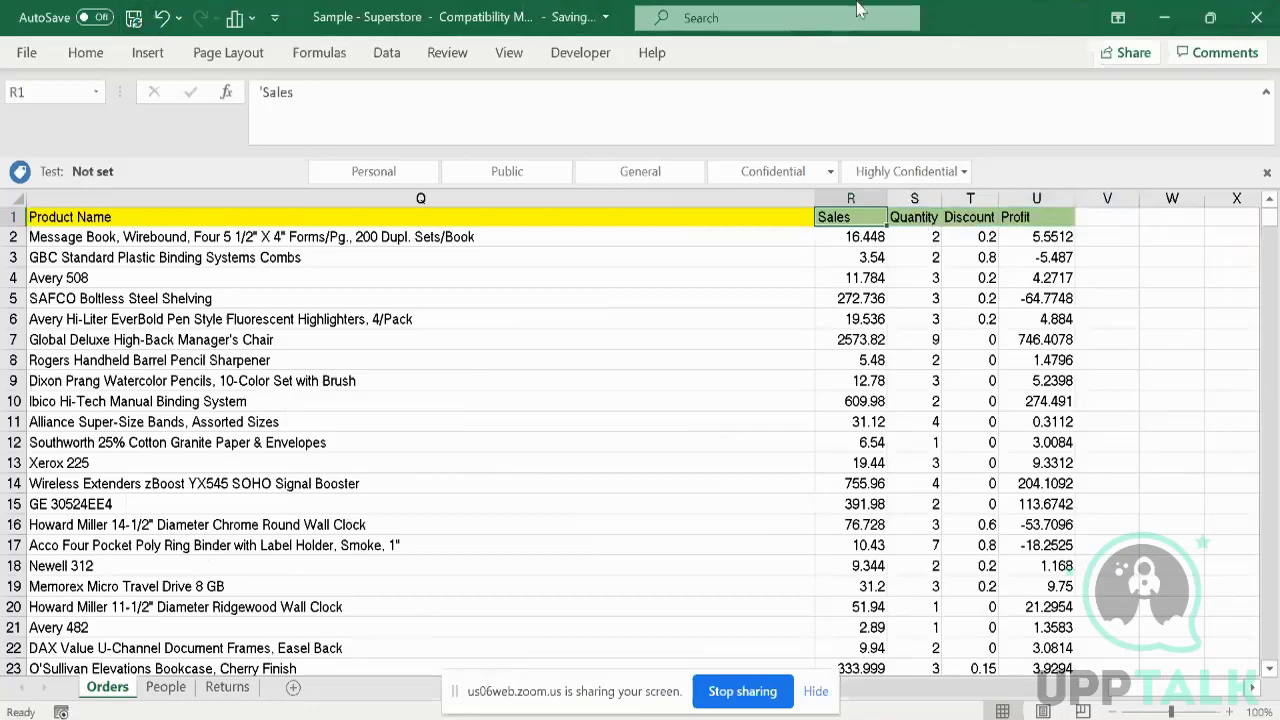
click(1168, 17)
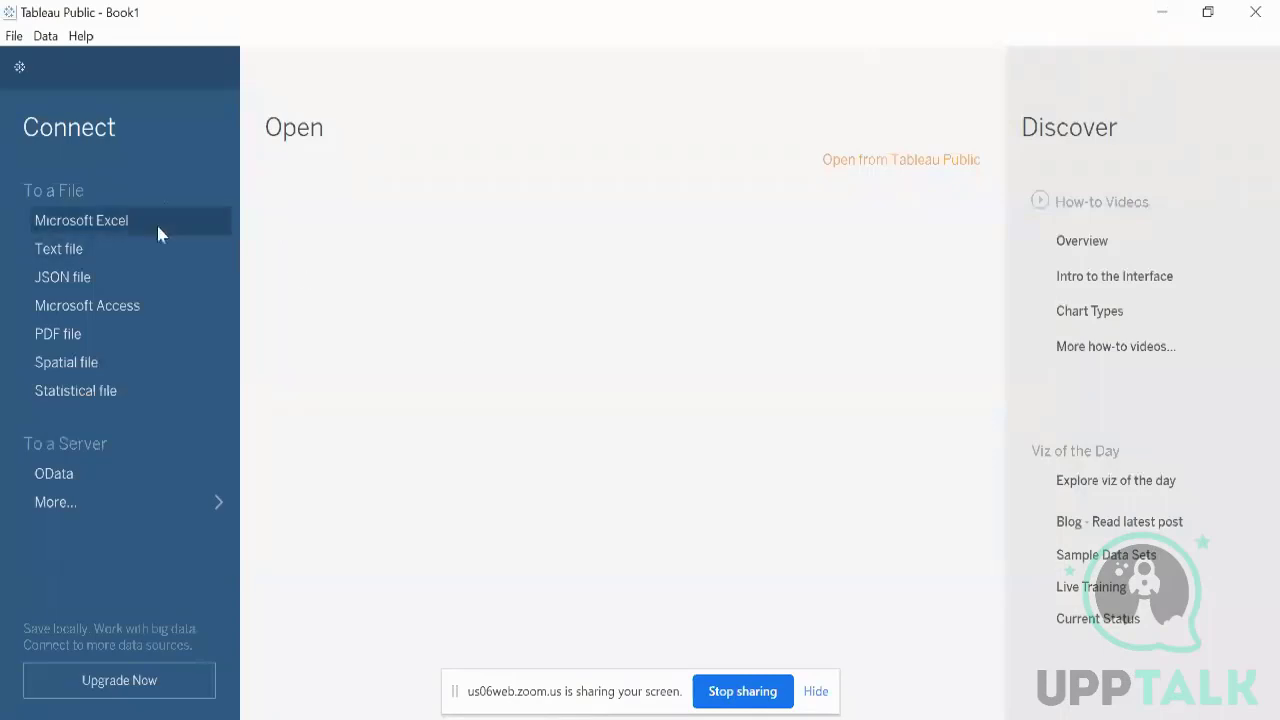
click(115, 222)
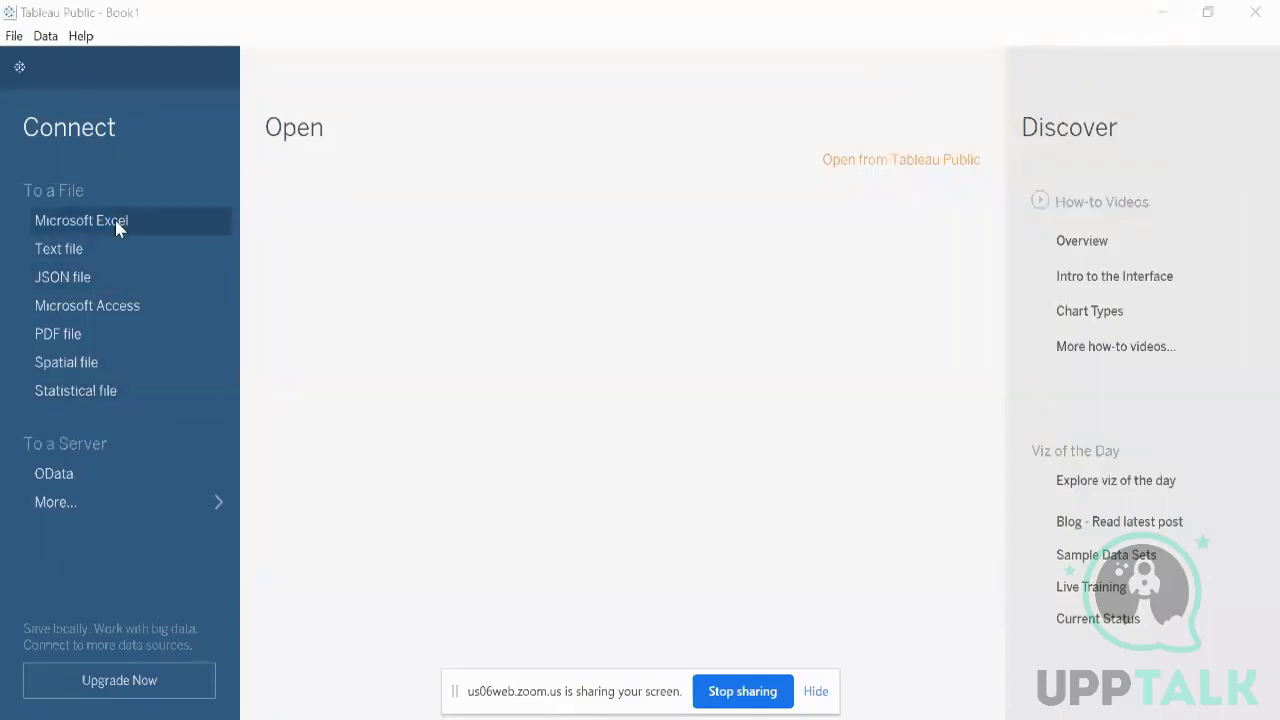
scroll(325, 400, down, 3)
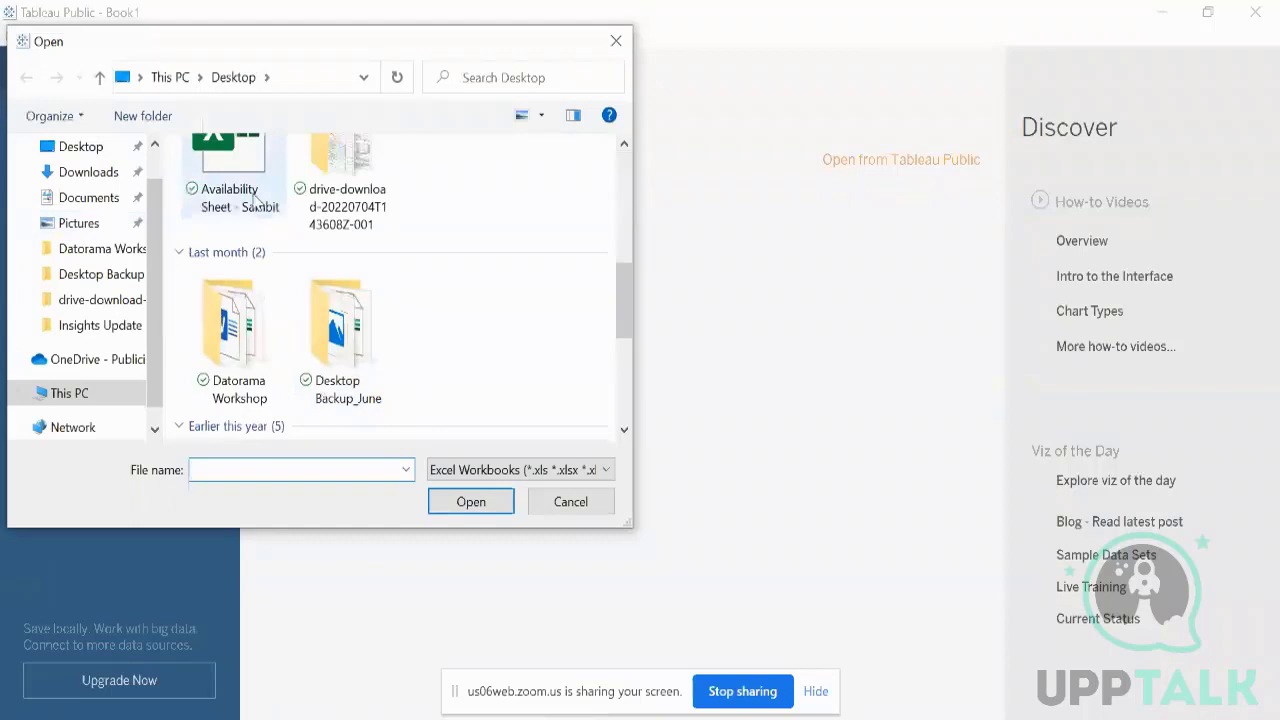
scroll(255, 203, up, 3)
double_click(250, 255)
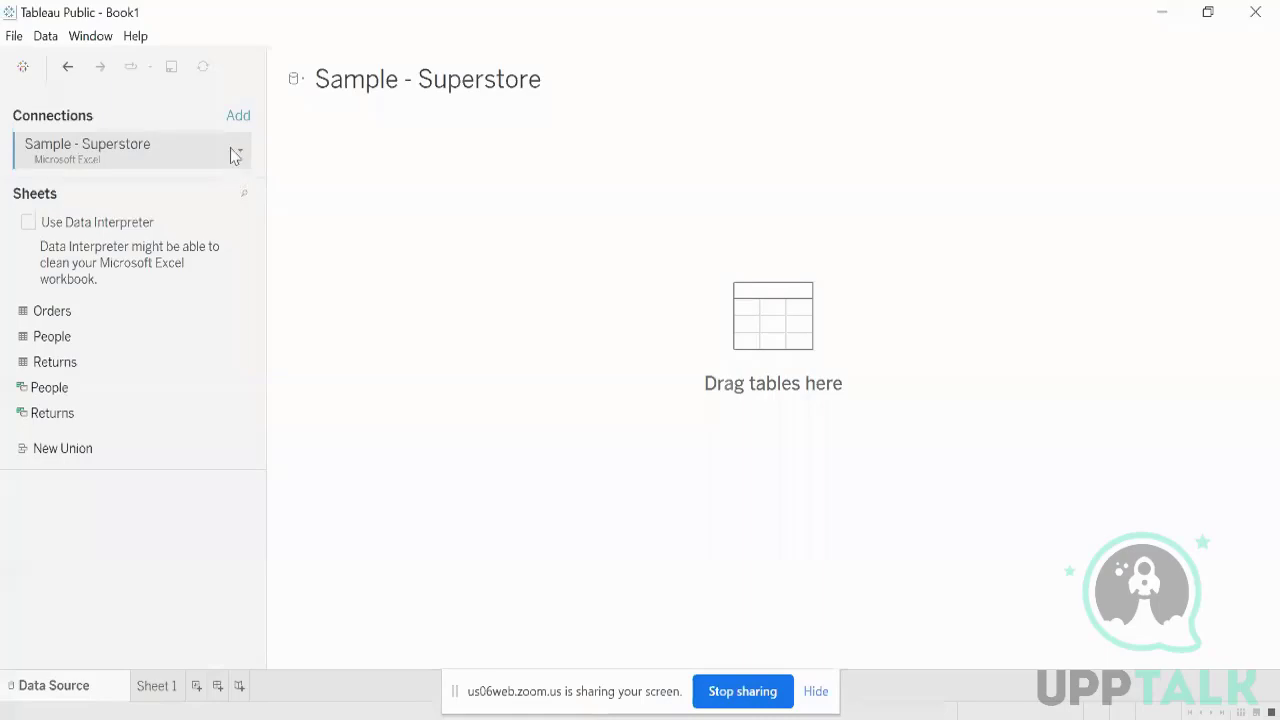
Switch to Excel to view the workbook's People and Returns sheets, reselect Orders, and return to Tableau Public
key(alt+Tab)
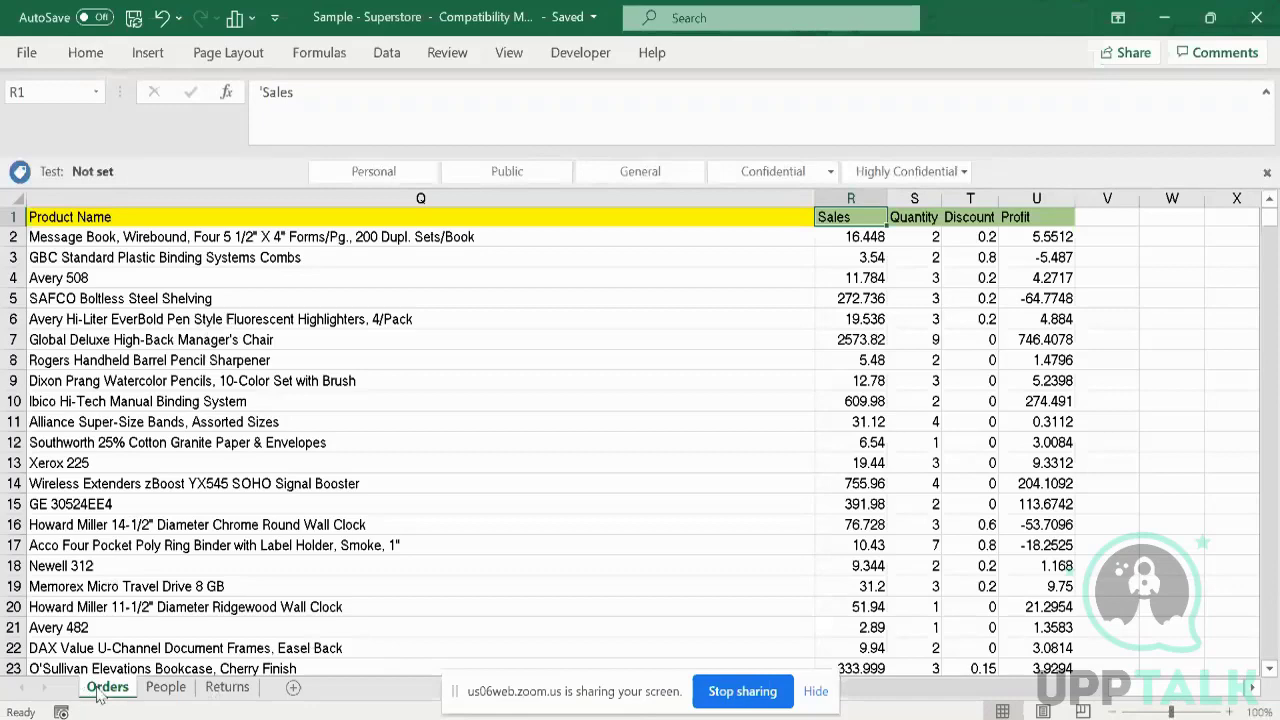
click(167, 690)
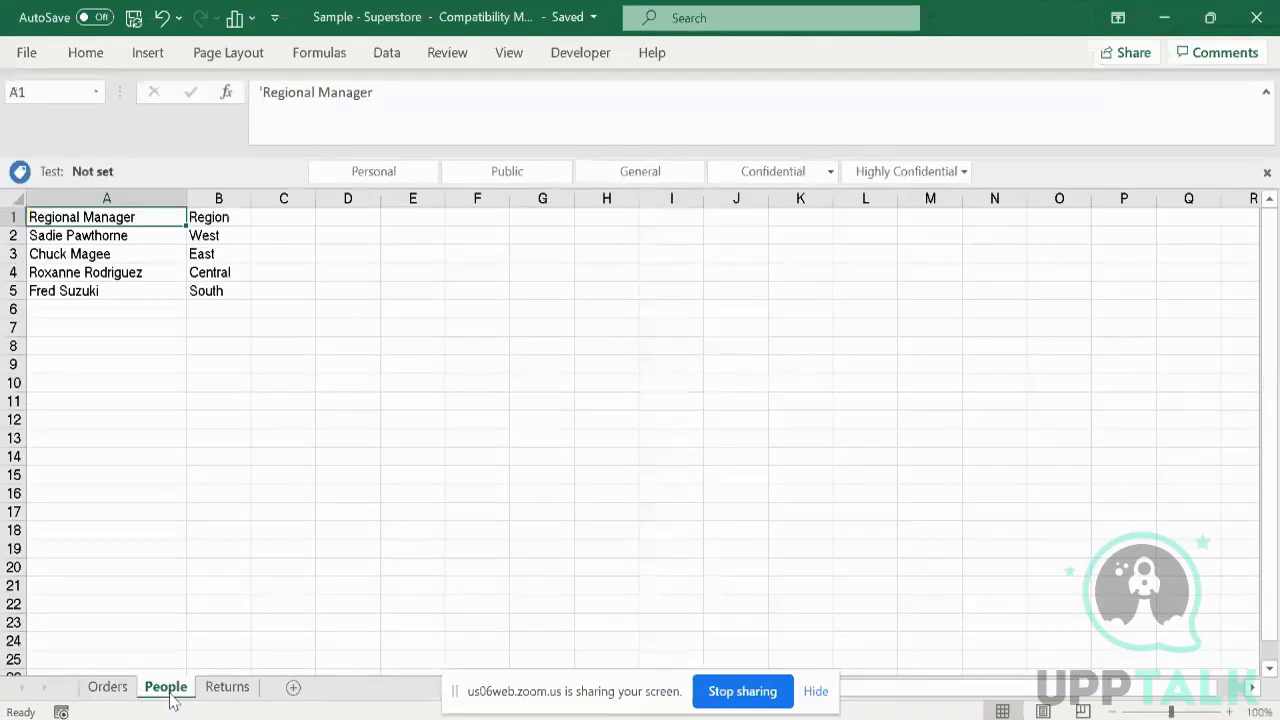
click(229, 690)
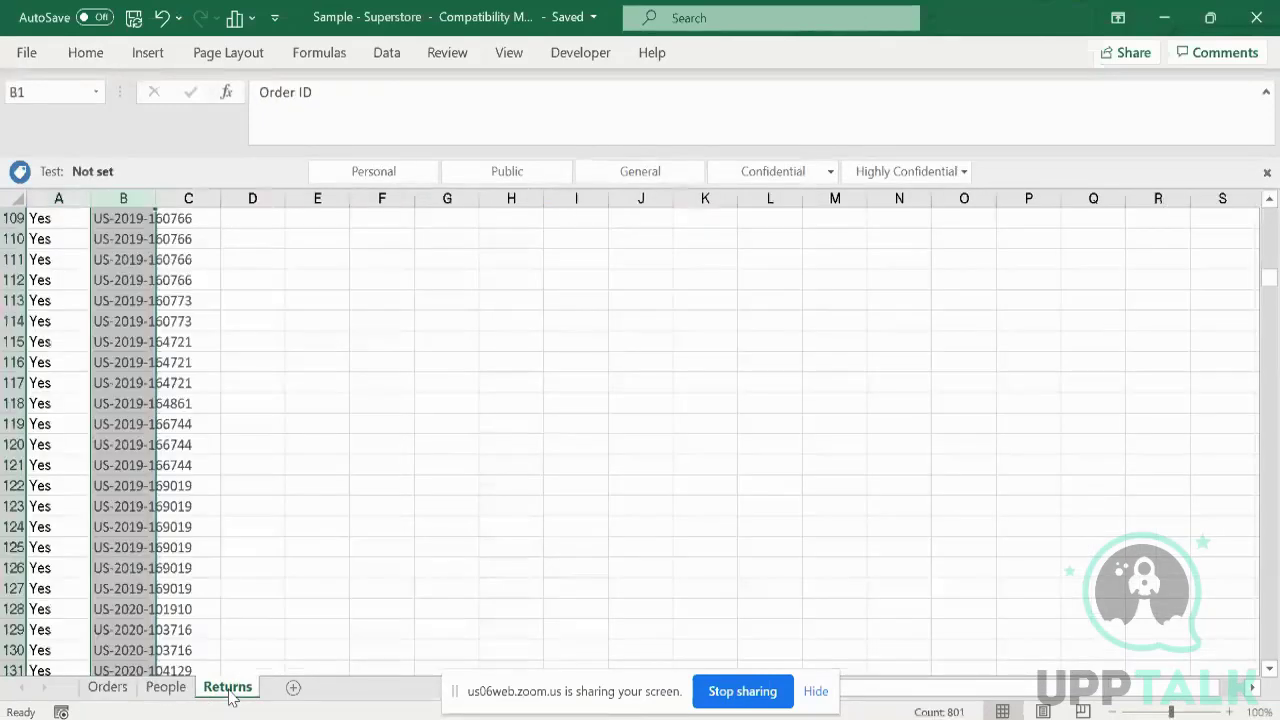
click(112, 690)
key(alt+Tab)
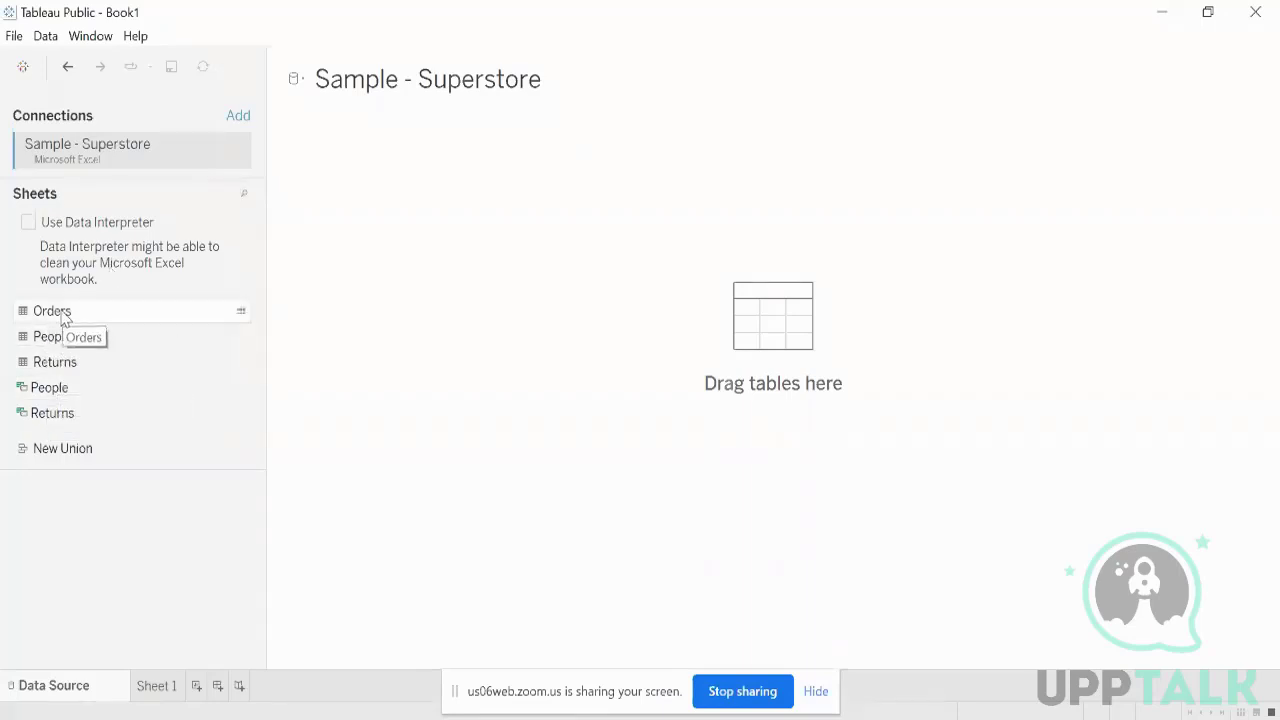
Add the Orders table to the data source canvas
drag(60, 312, 376, 131)
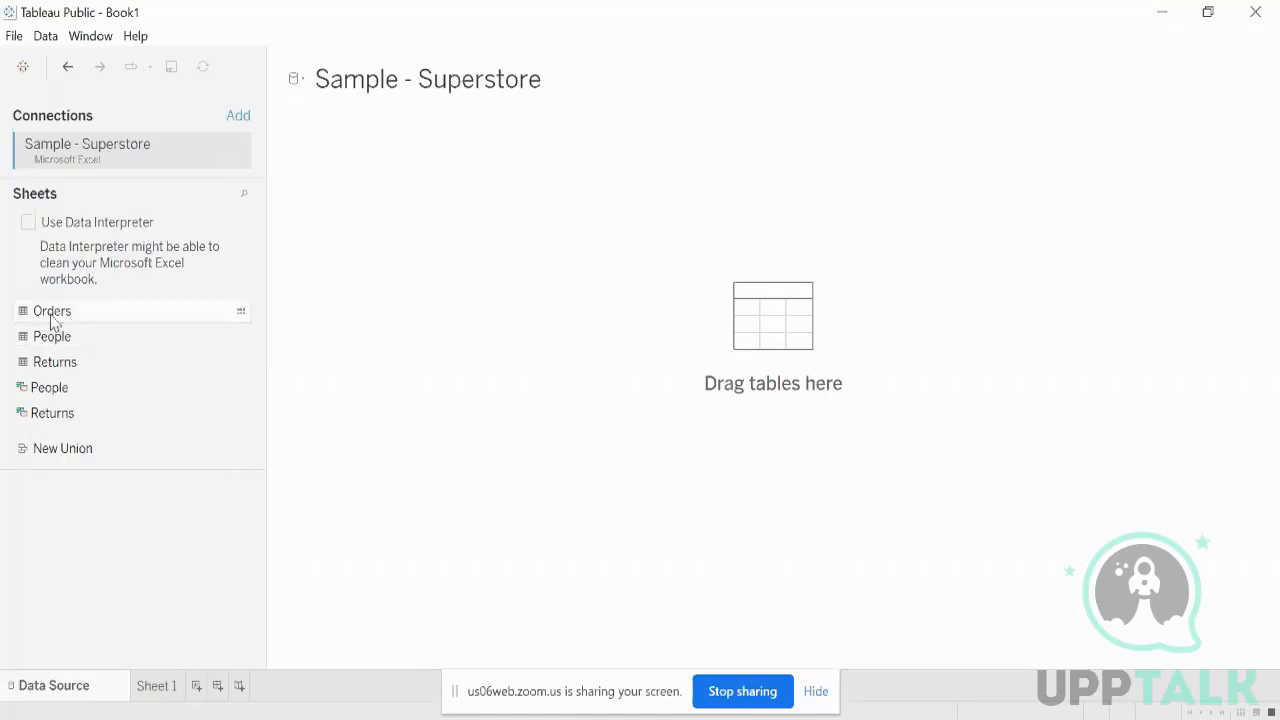
drag(55, 318, 750, 314)
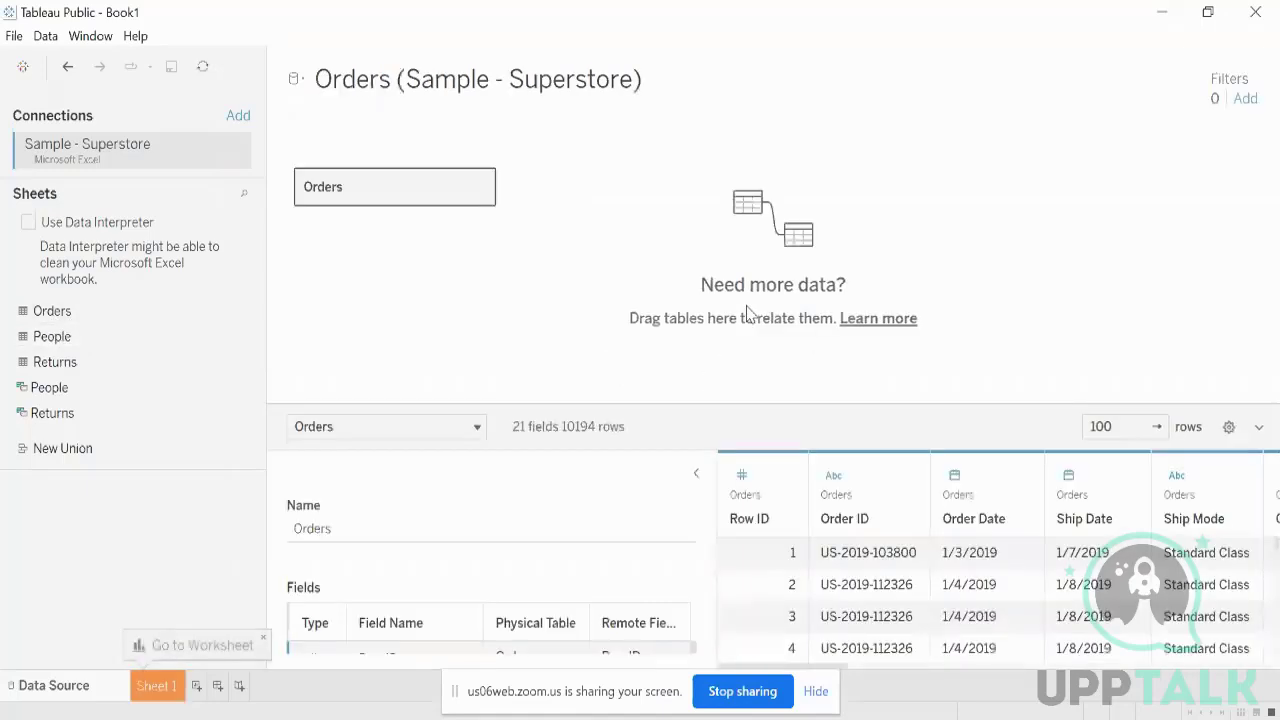
Collapse the table details and enlarge the Orders data preview upward, hiding the screen-sharing notice that covers it
click(699, 476)
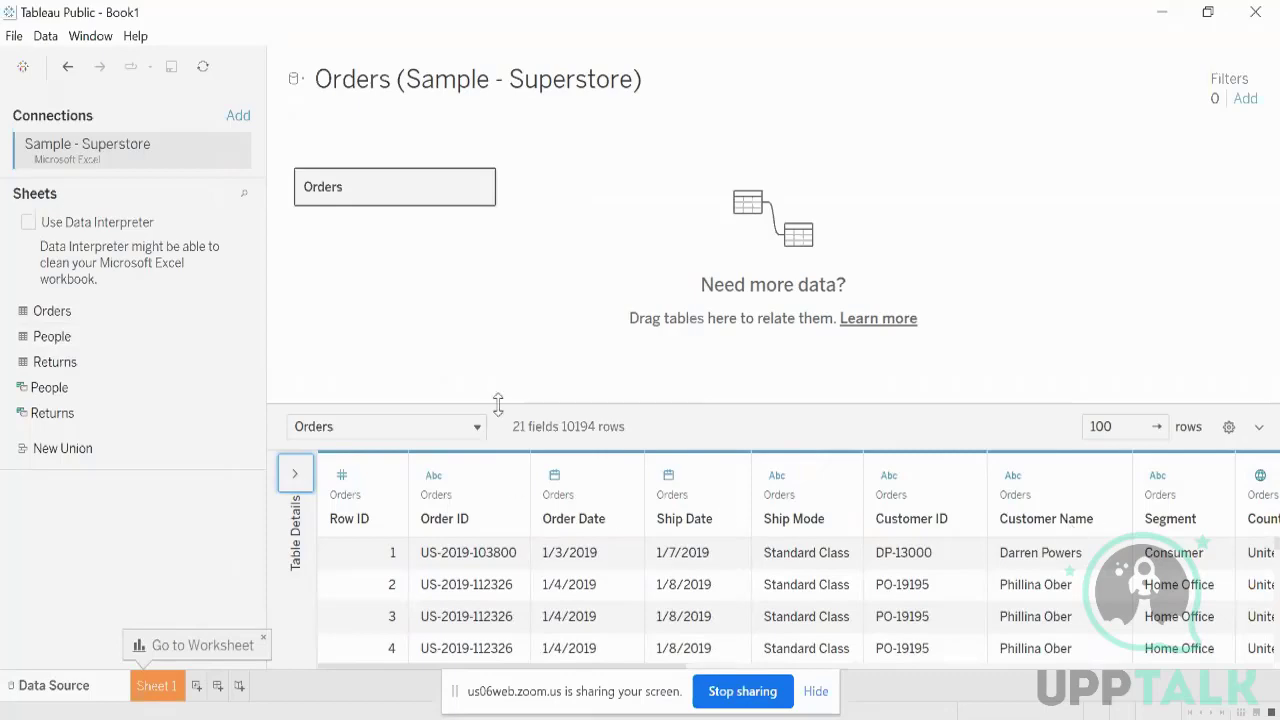
drag(498, 404, 556, 186)
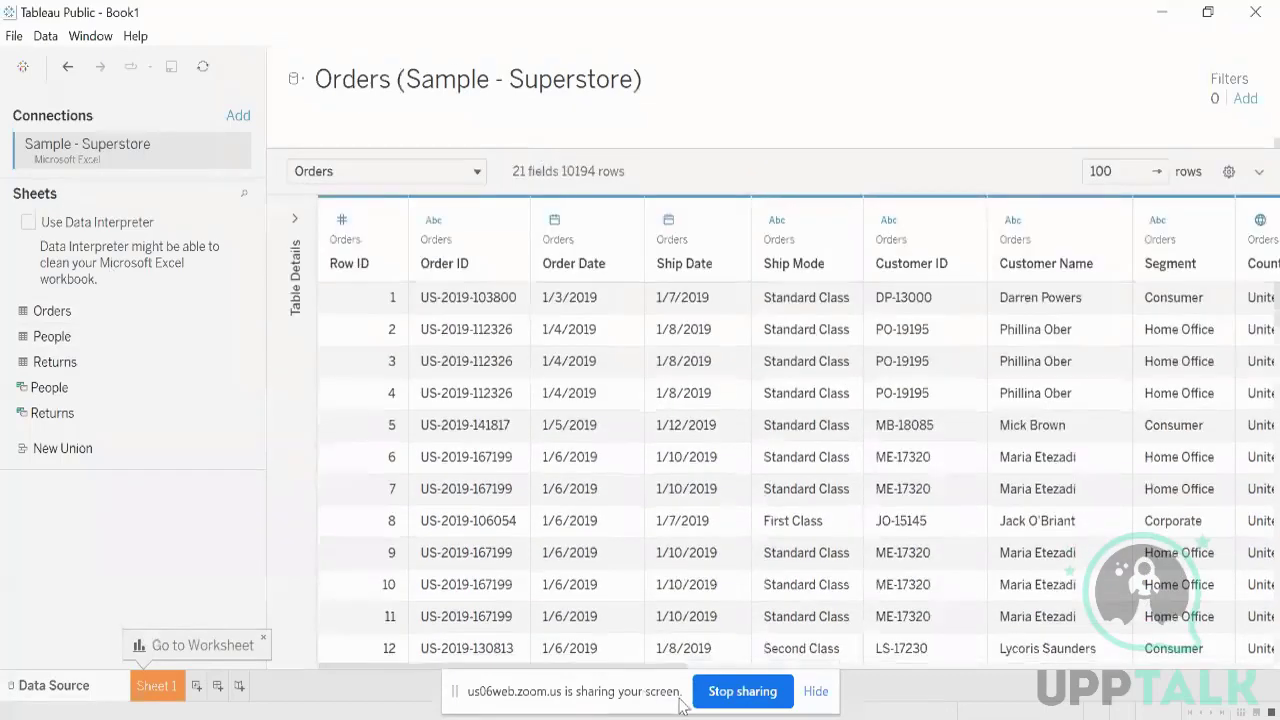
click(817, 691)
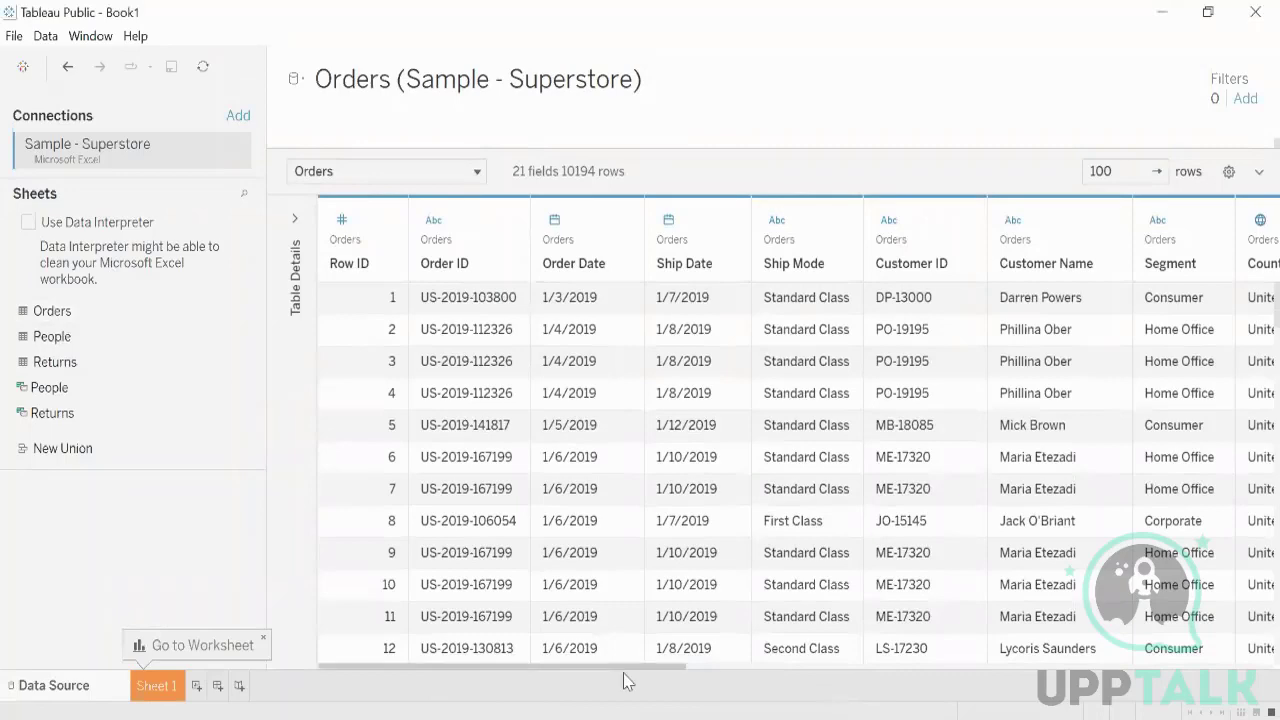
Switch to Excel, apply a tab color to the Orders sheet, and return to Tableau Public
drag(626, 668, 530, 697)
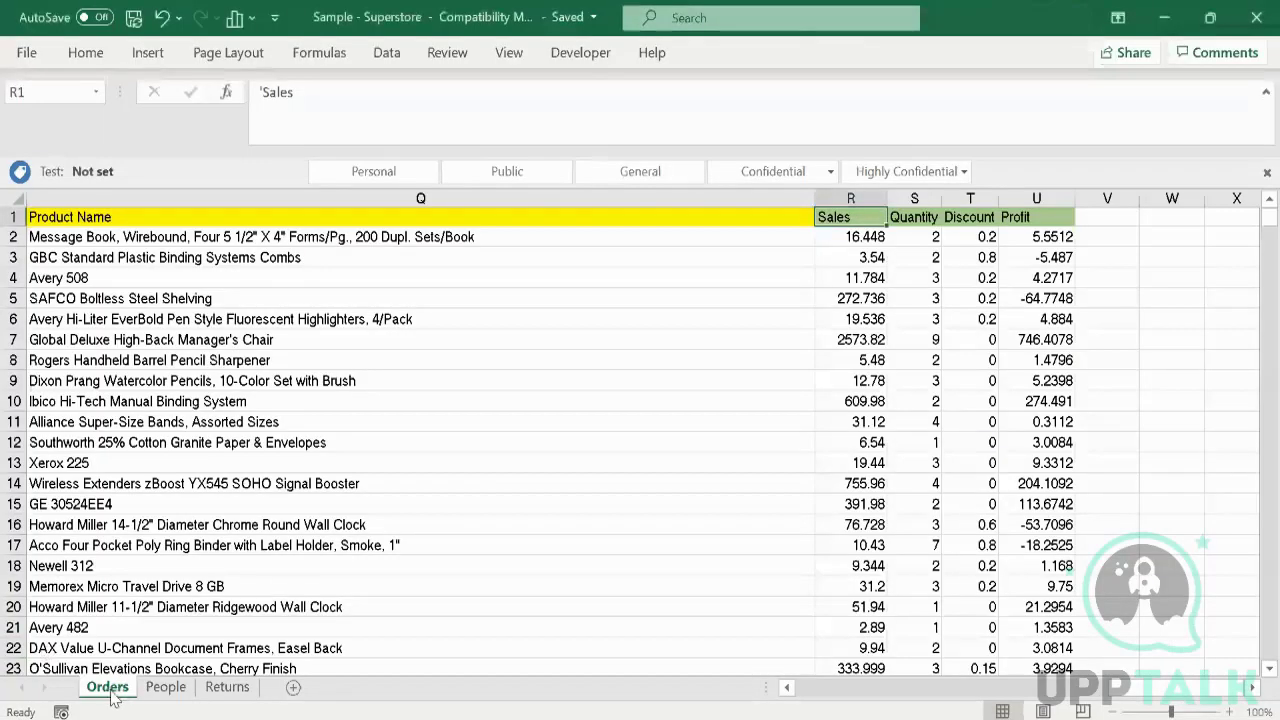
right_click(112, 692)
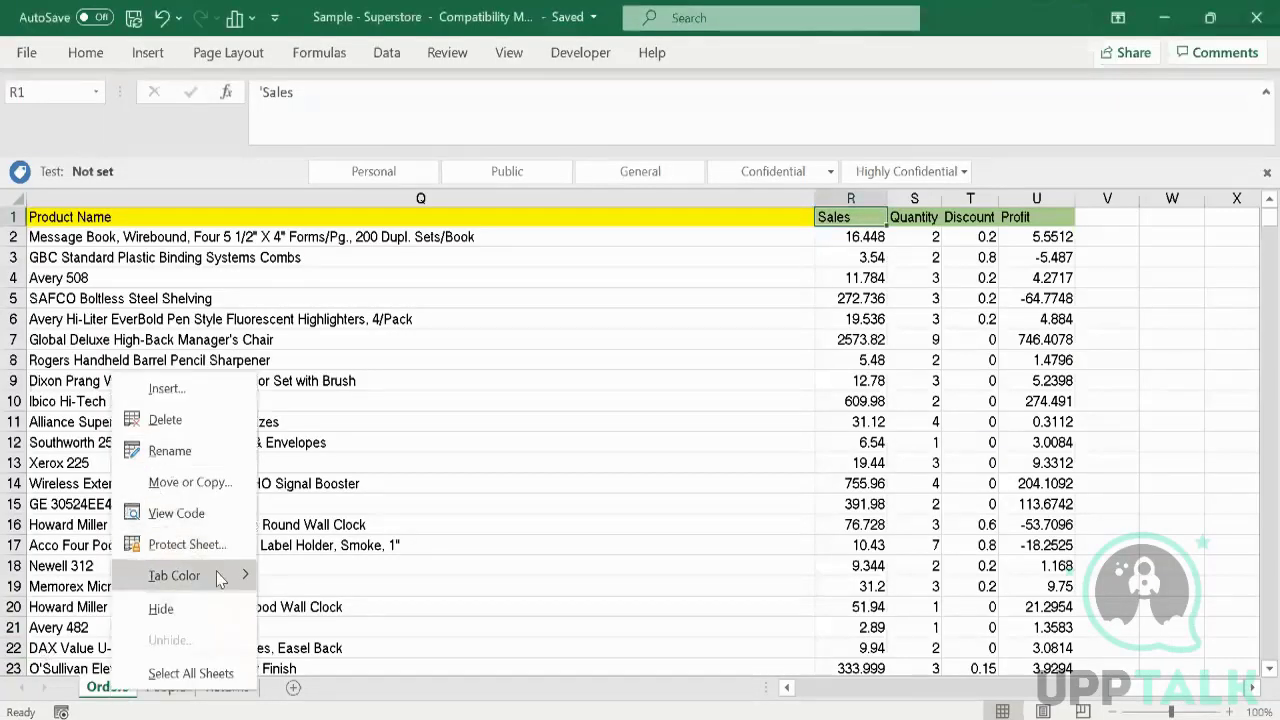
mouse_move(218, 578)
click(296, 598)
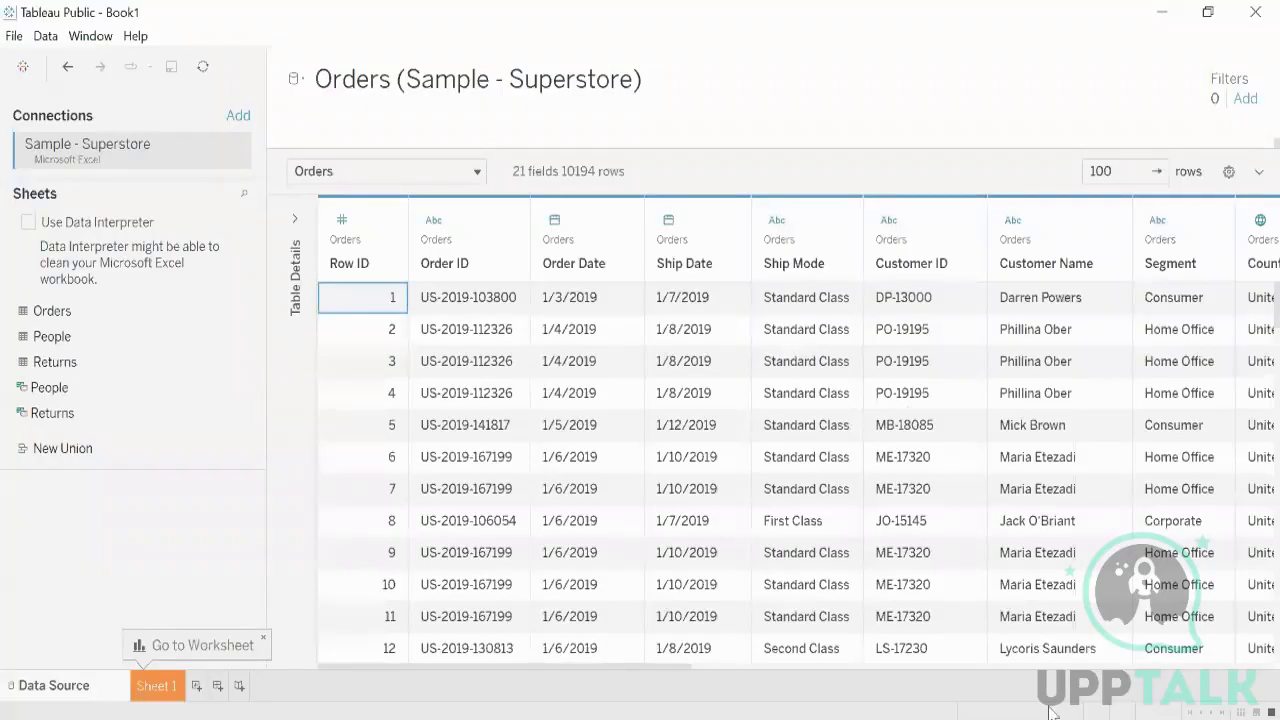
Look across the Orders preview columns as far as Profit and back, and shrink the preview downward to reveal the canvas
click(893, 677)
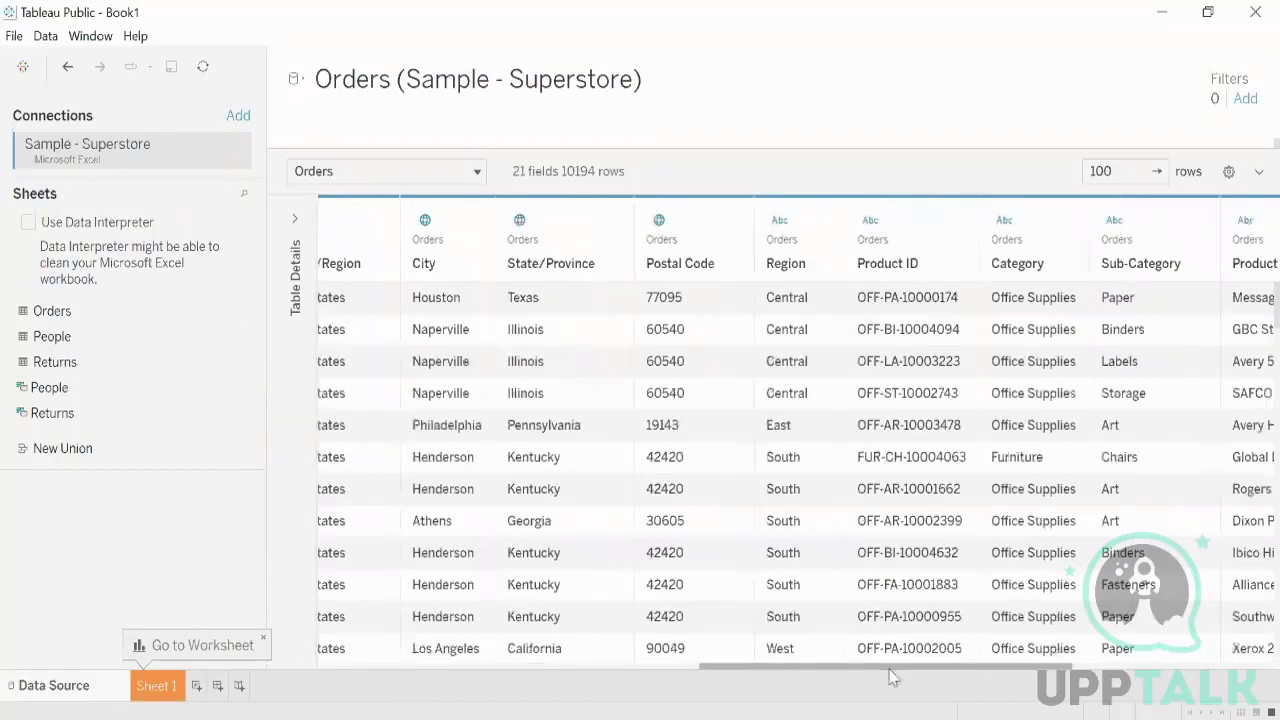
drag(893, 677, 1277, 688)
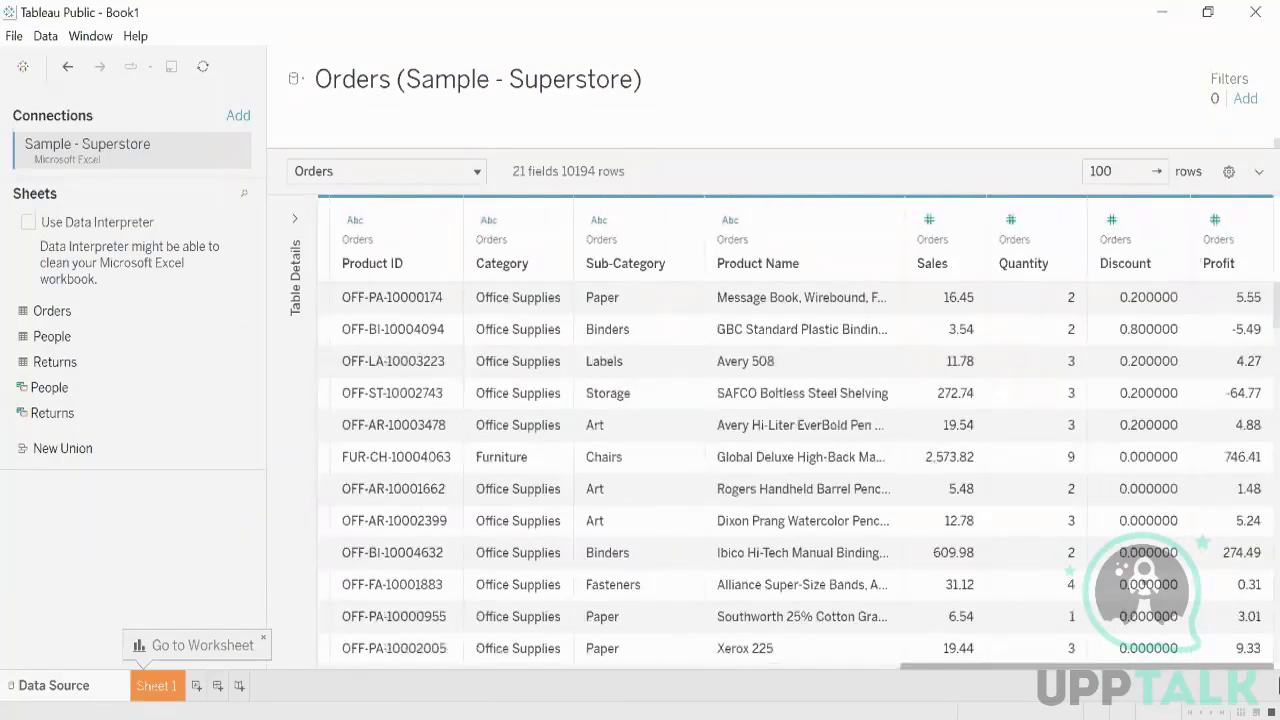
drag(1170, 686, 343, 674)
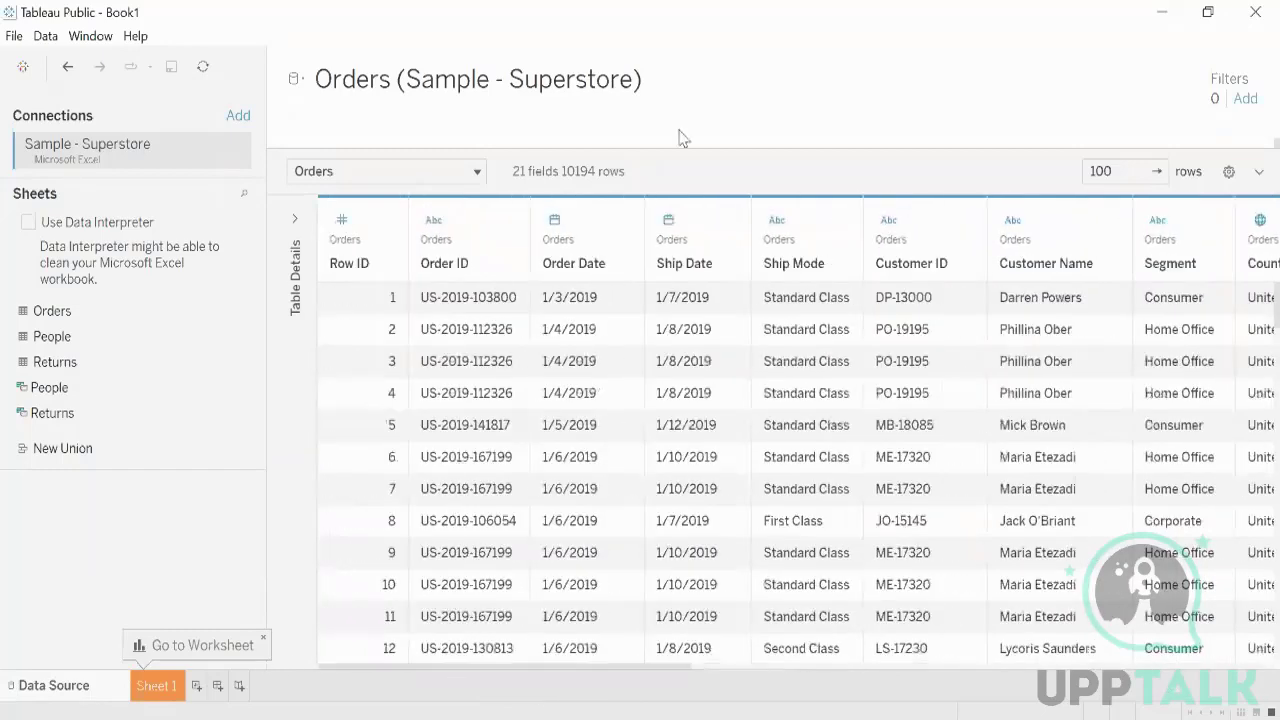
drag(657, 149, 645, 432)
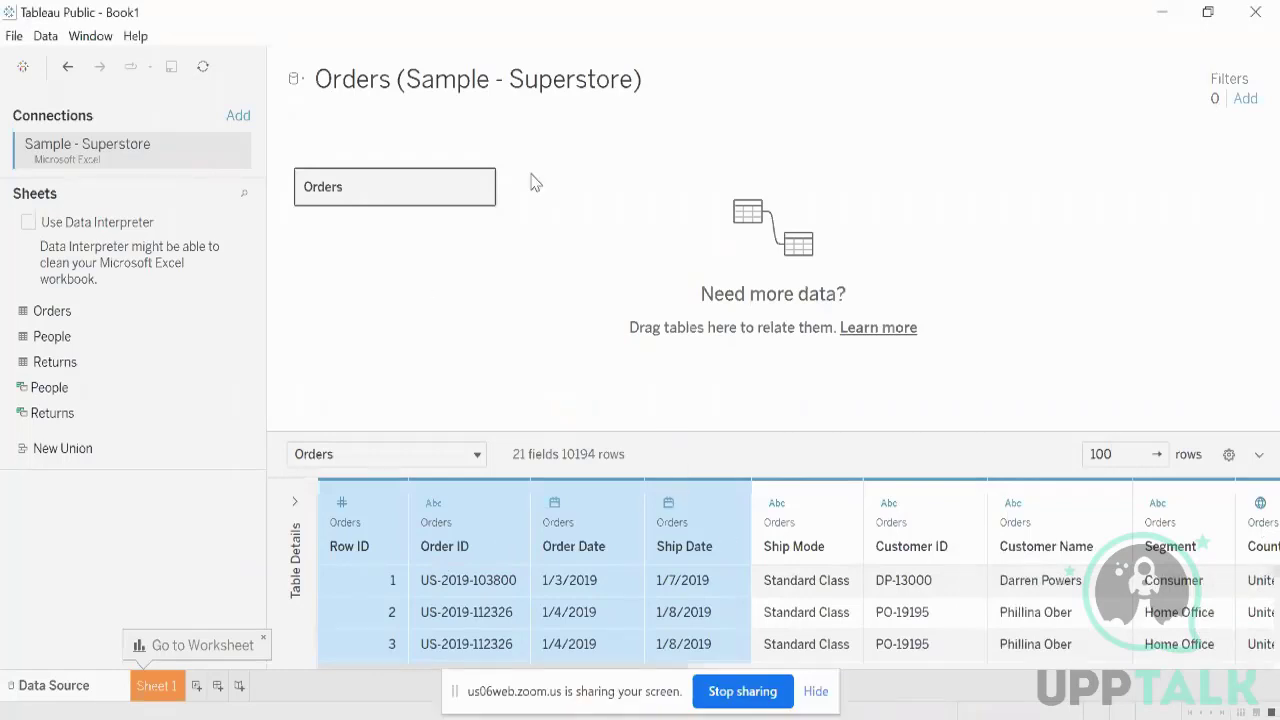
Switch to PowerPoint and present the Tableau Essentials slides from Data Connections to the lesson objectives
key(alt+Tab)
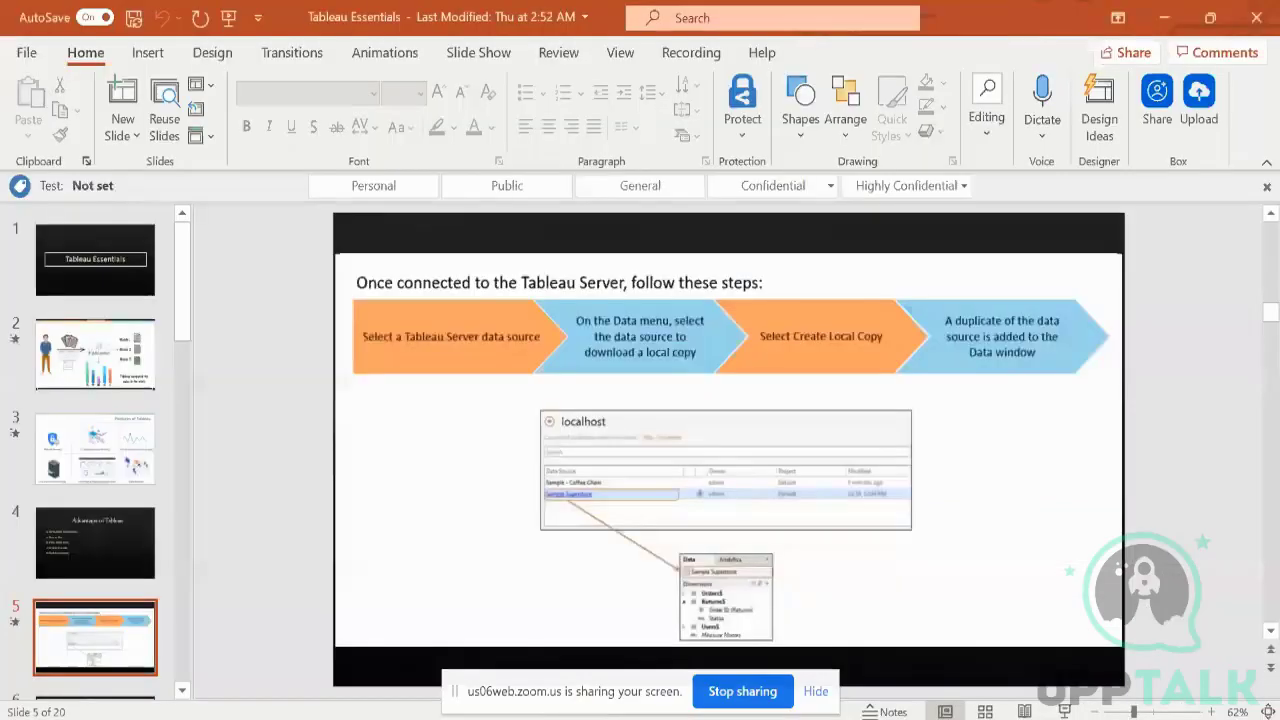
click(1062, 711)
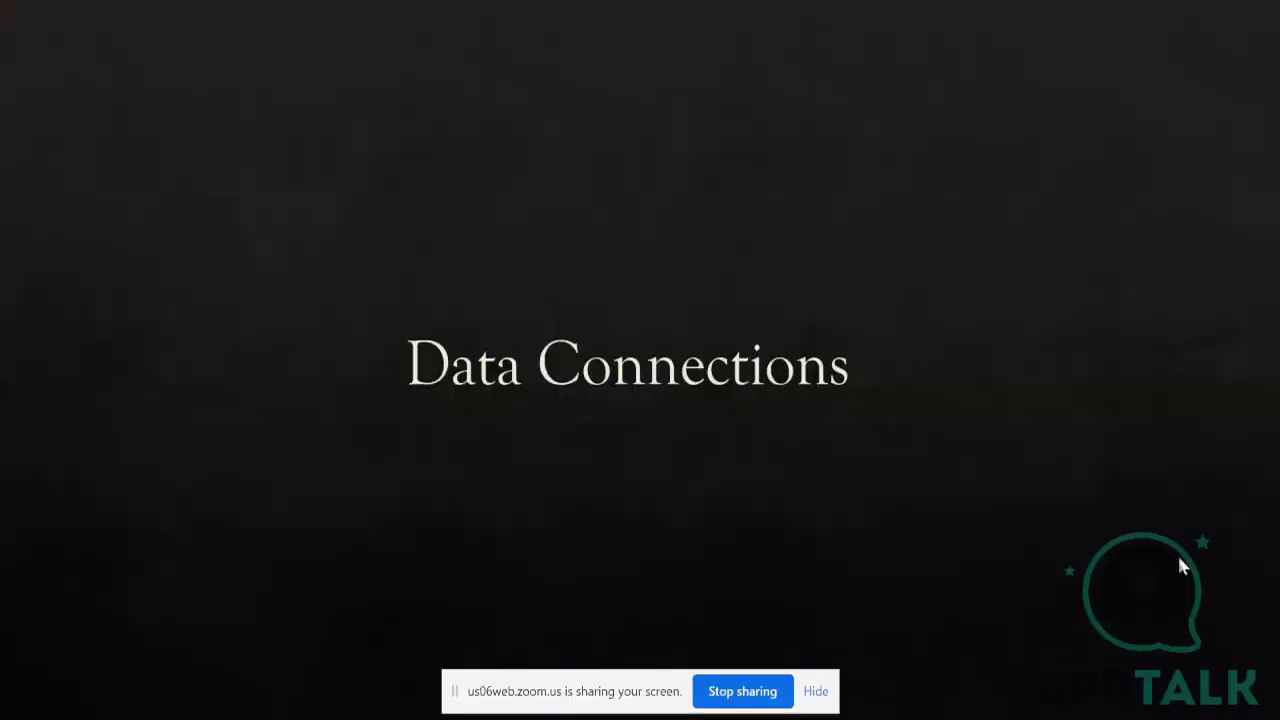
key(Right)
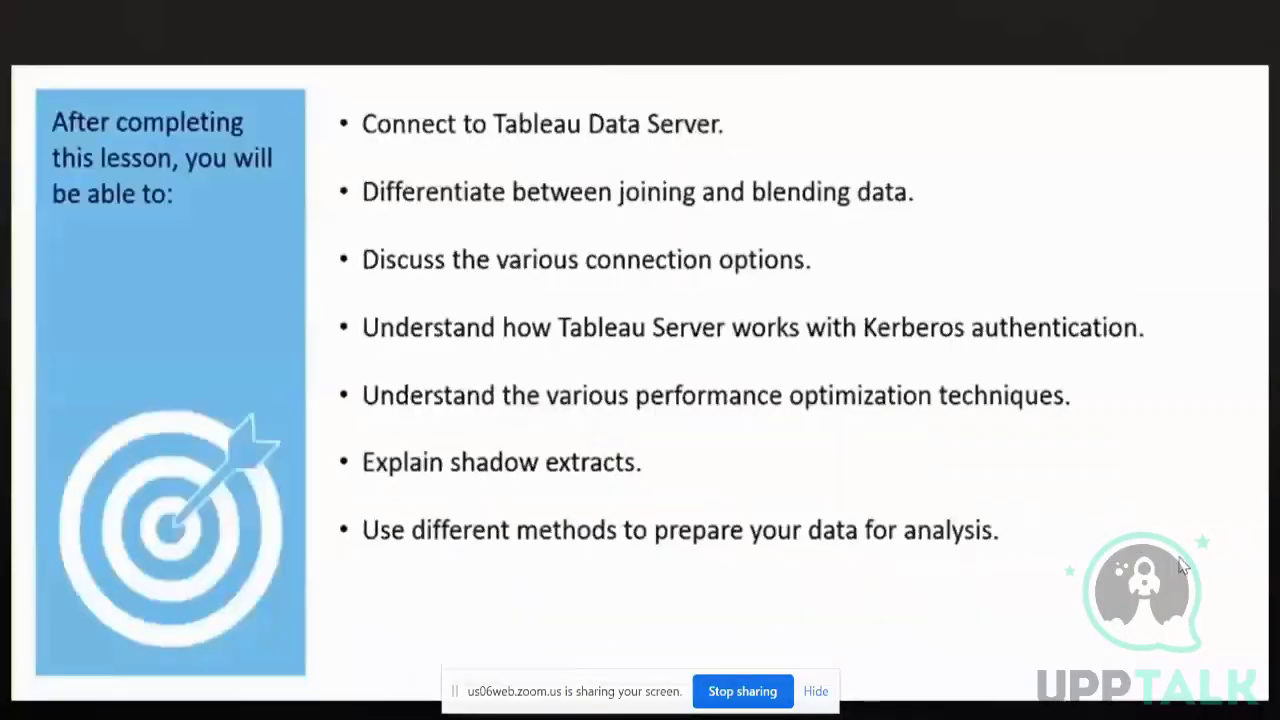
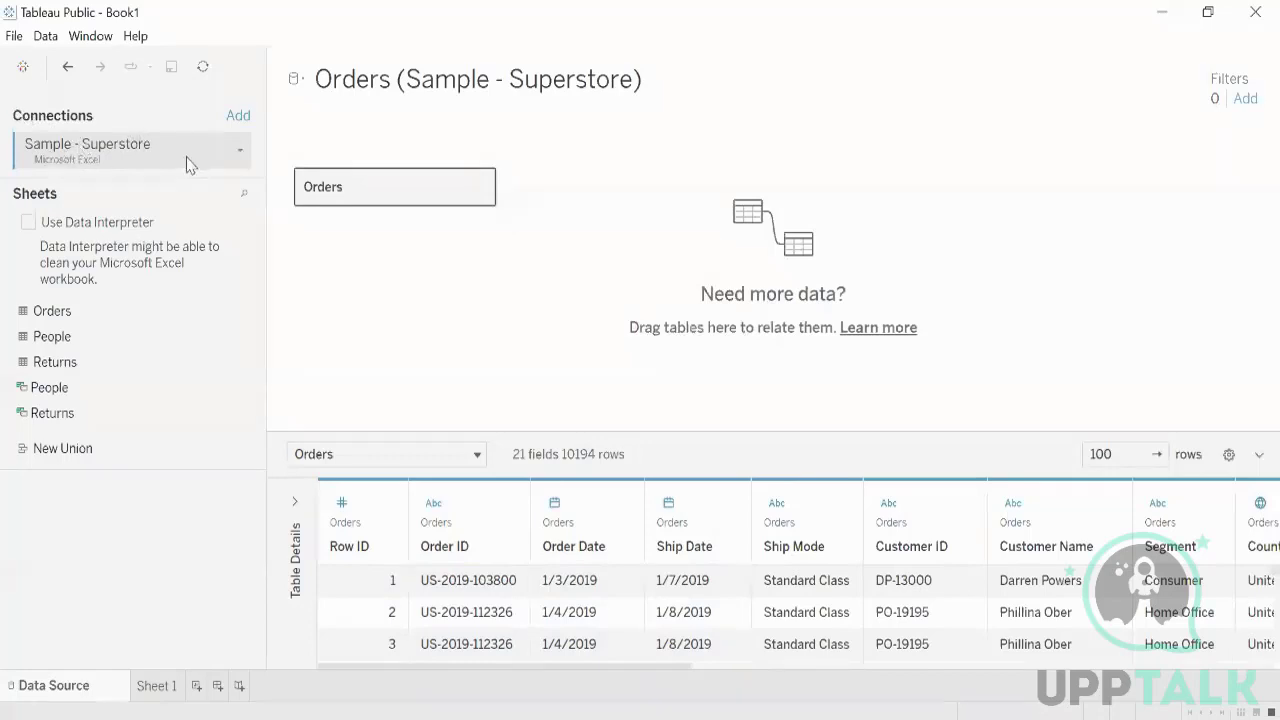
View the file selection and name editing options of the Sample - Superstore connection, leaving both without a change
click(243, 152)
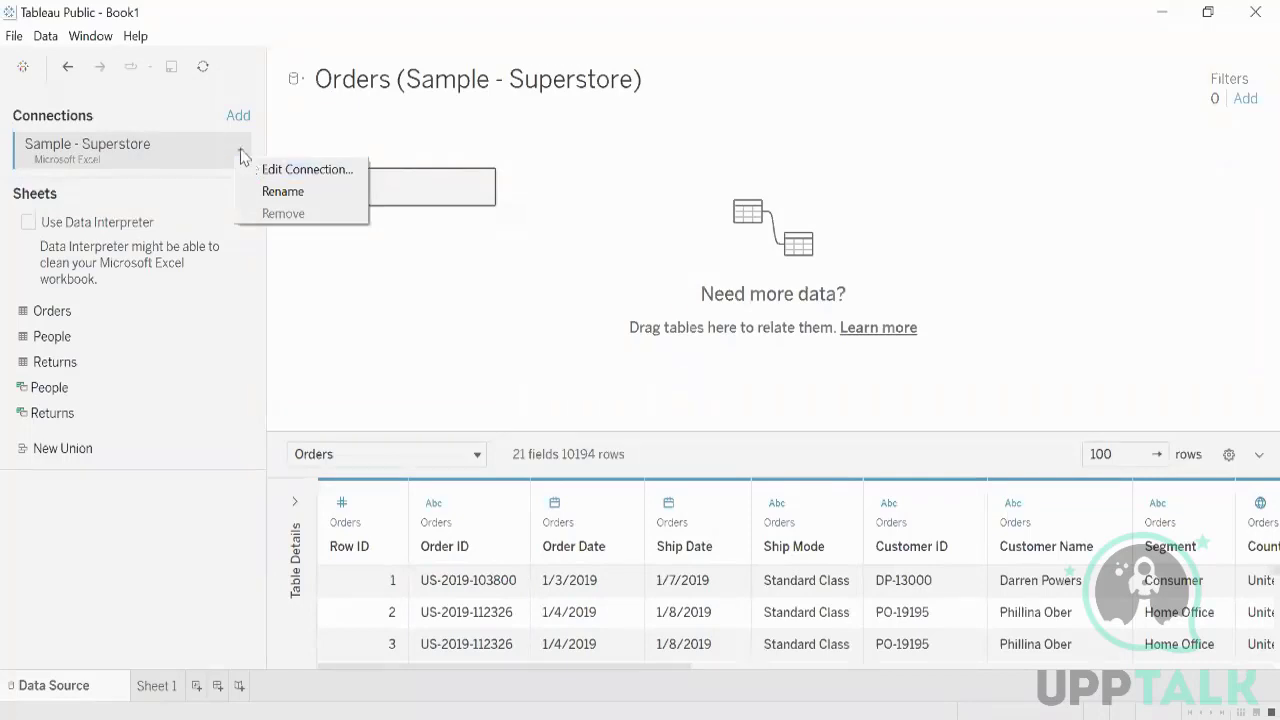
click(300, 172)
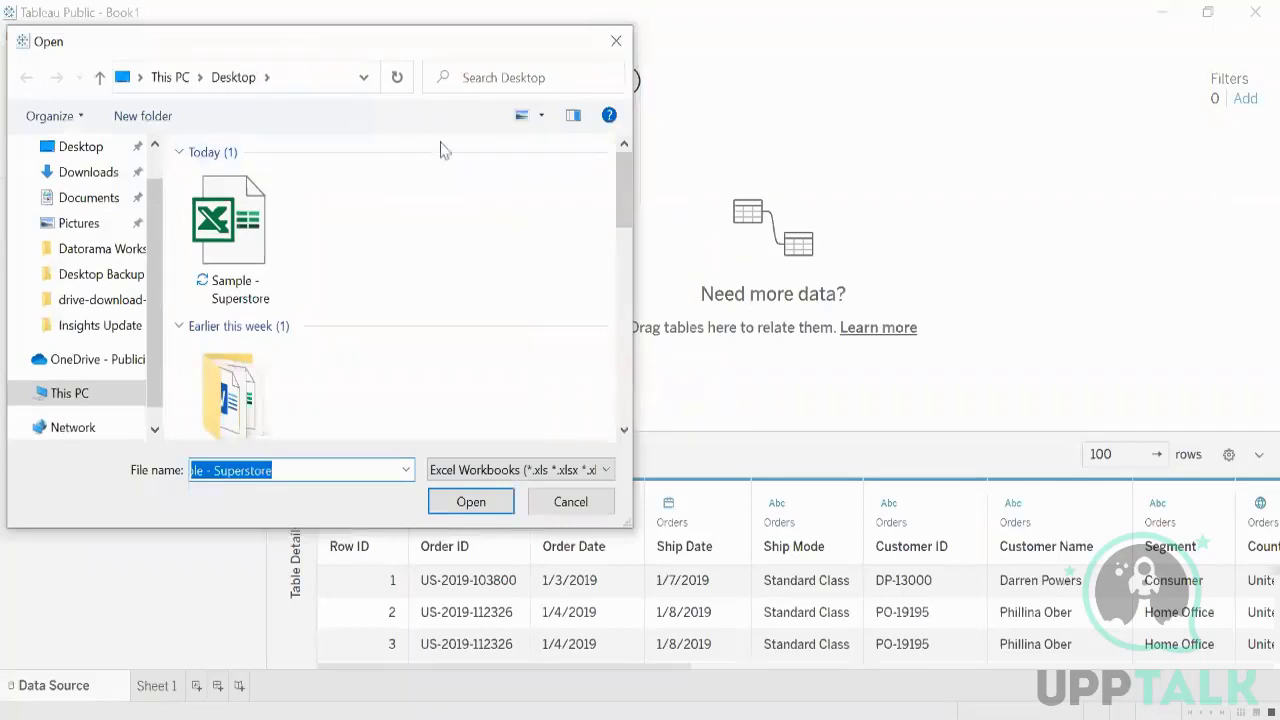
click(616, 46)
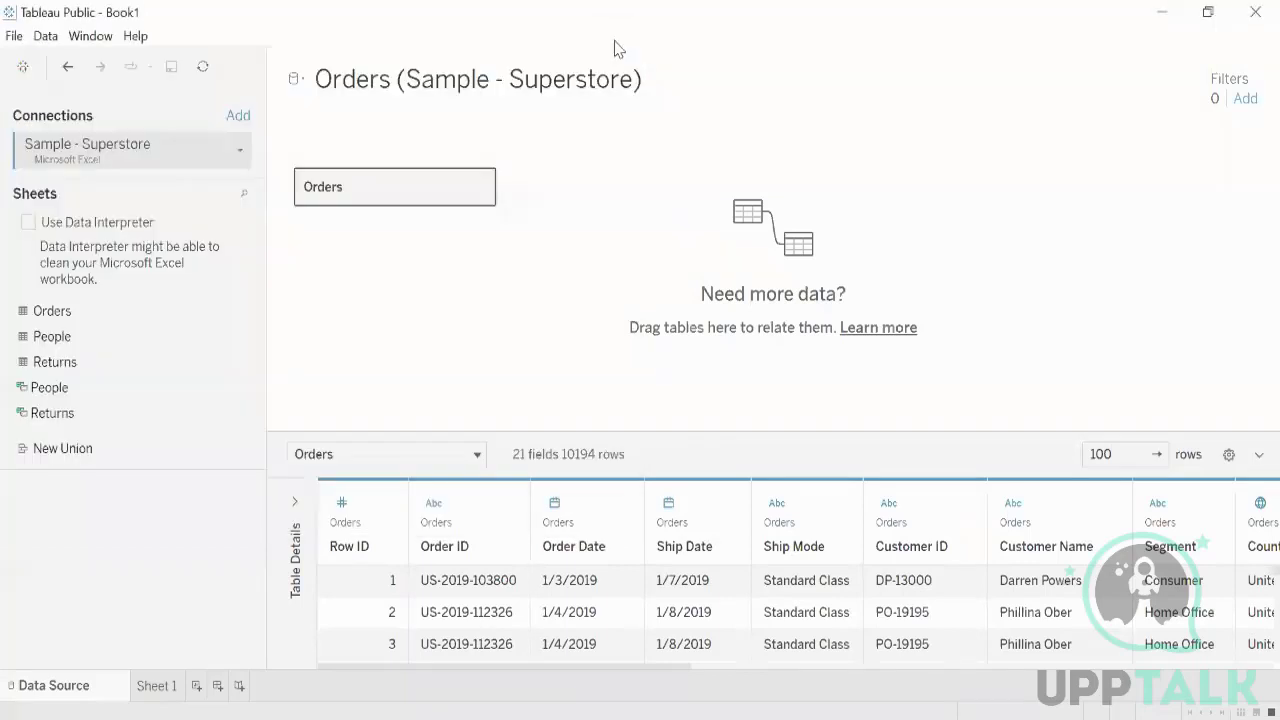
click(241, 155)
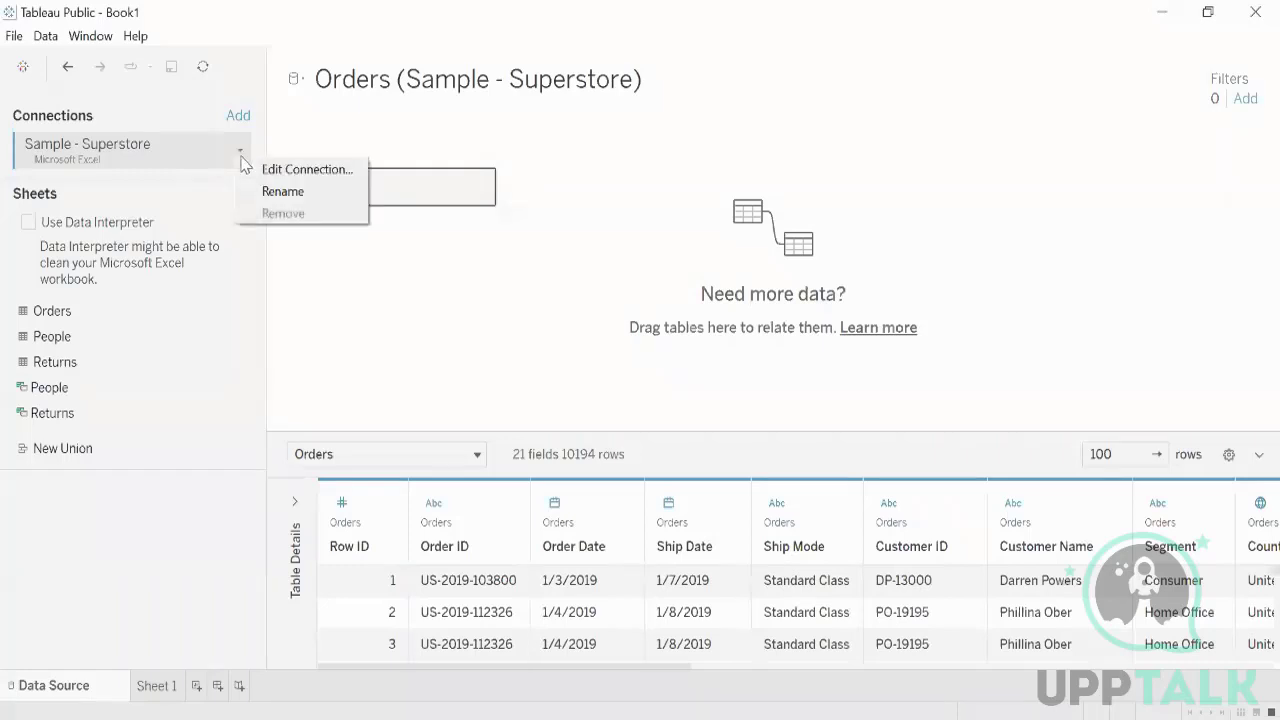
click(297, 200)
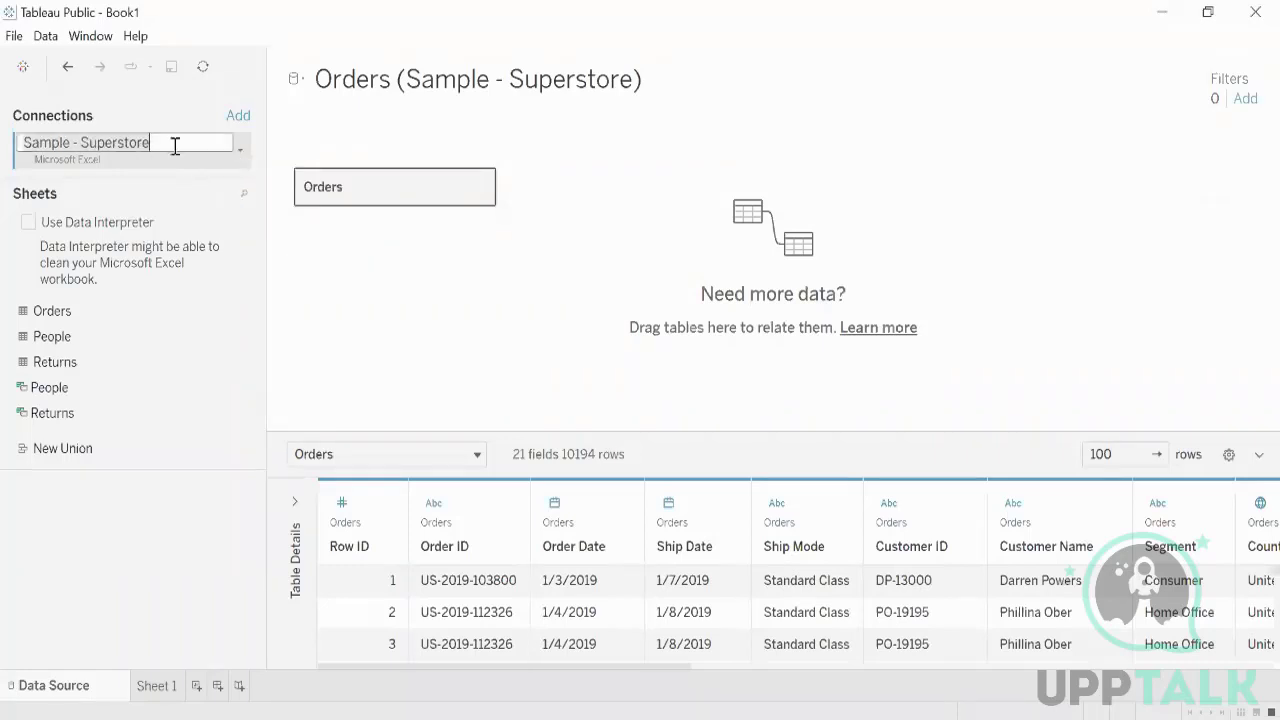
click(188, 116)
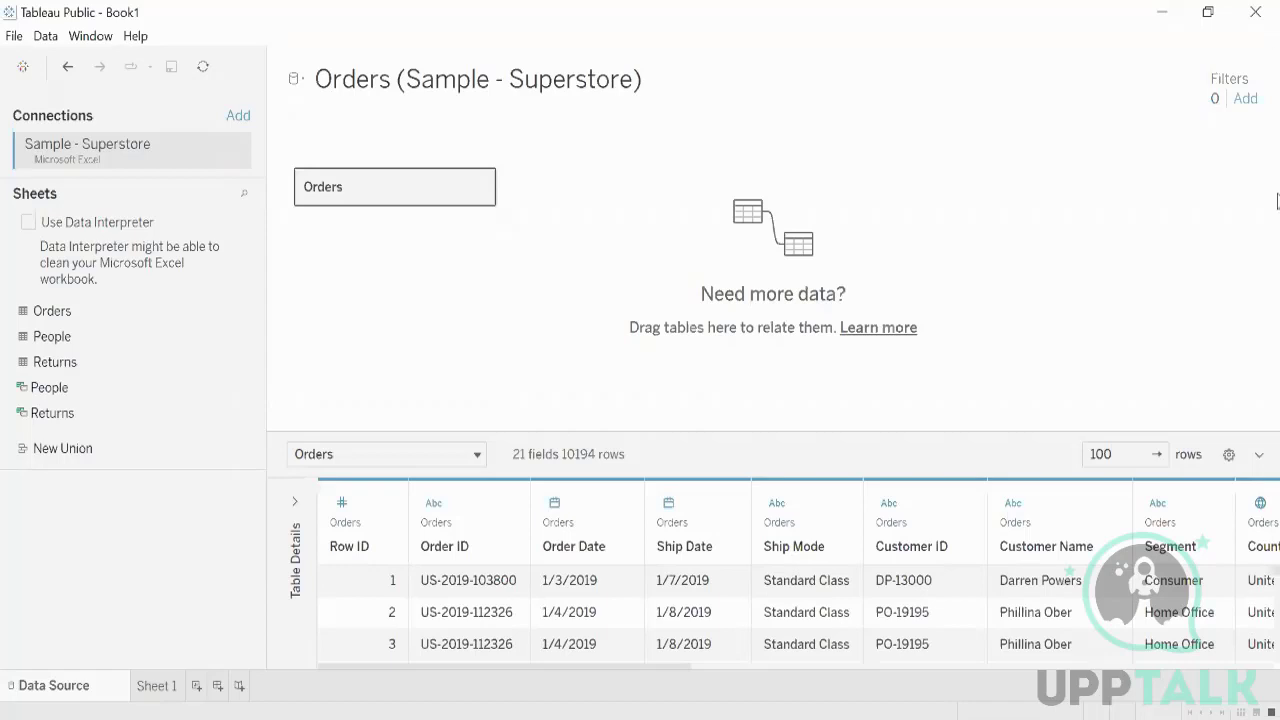
Open the data source filters and view the fields available for a new filter
click(1245, 99)
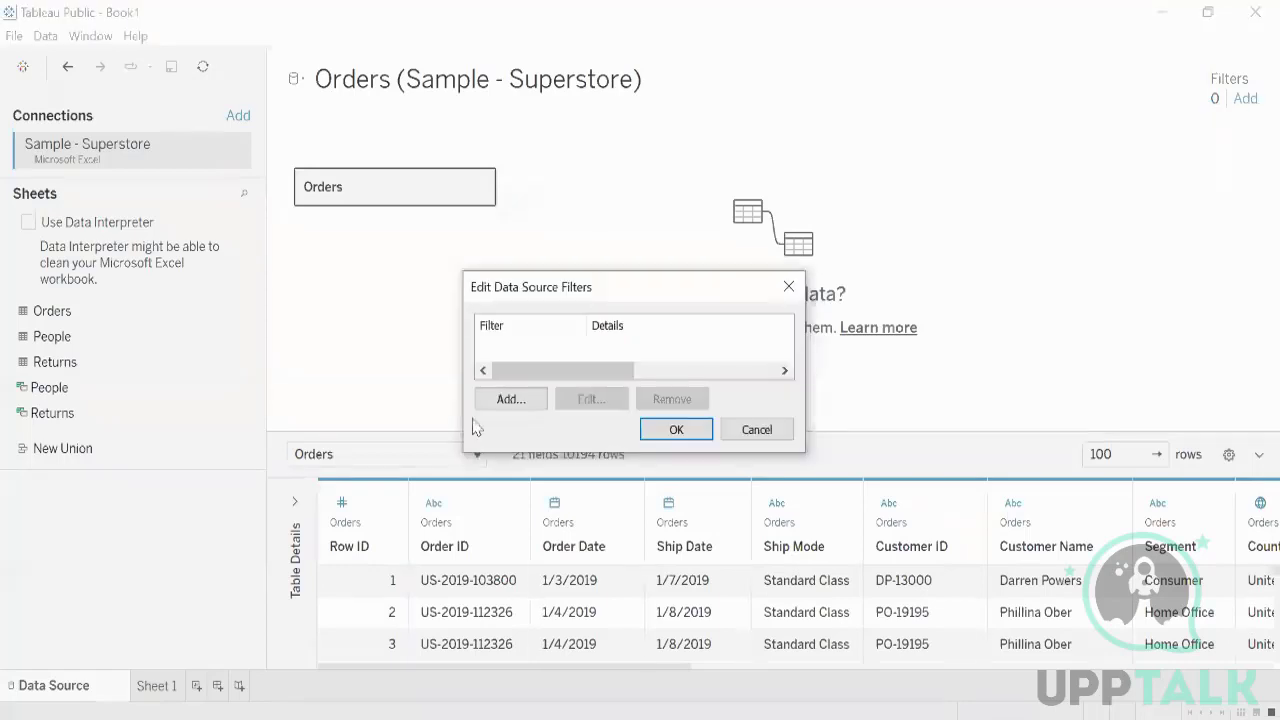
click(510, 399)
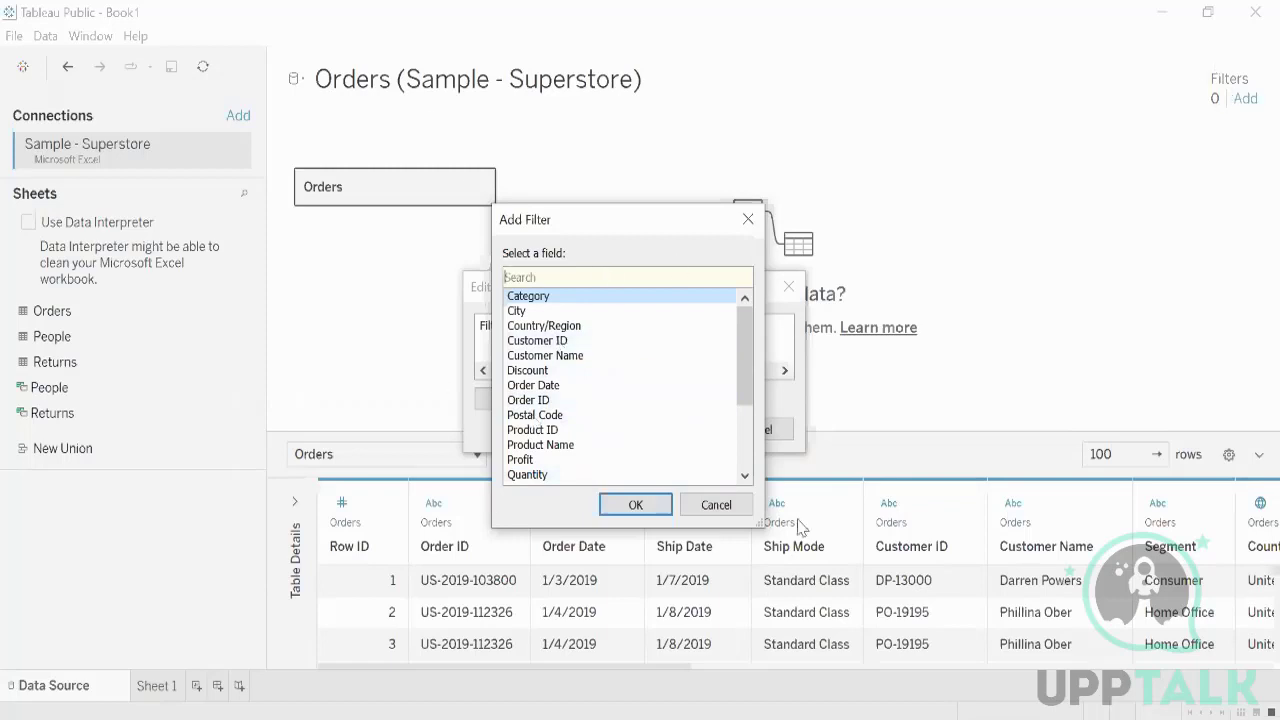
click(748, 218)
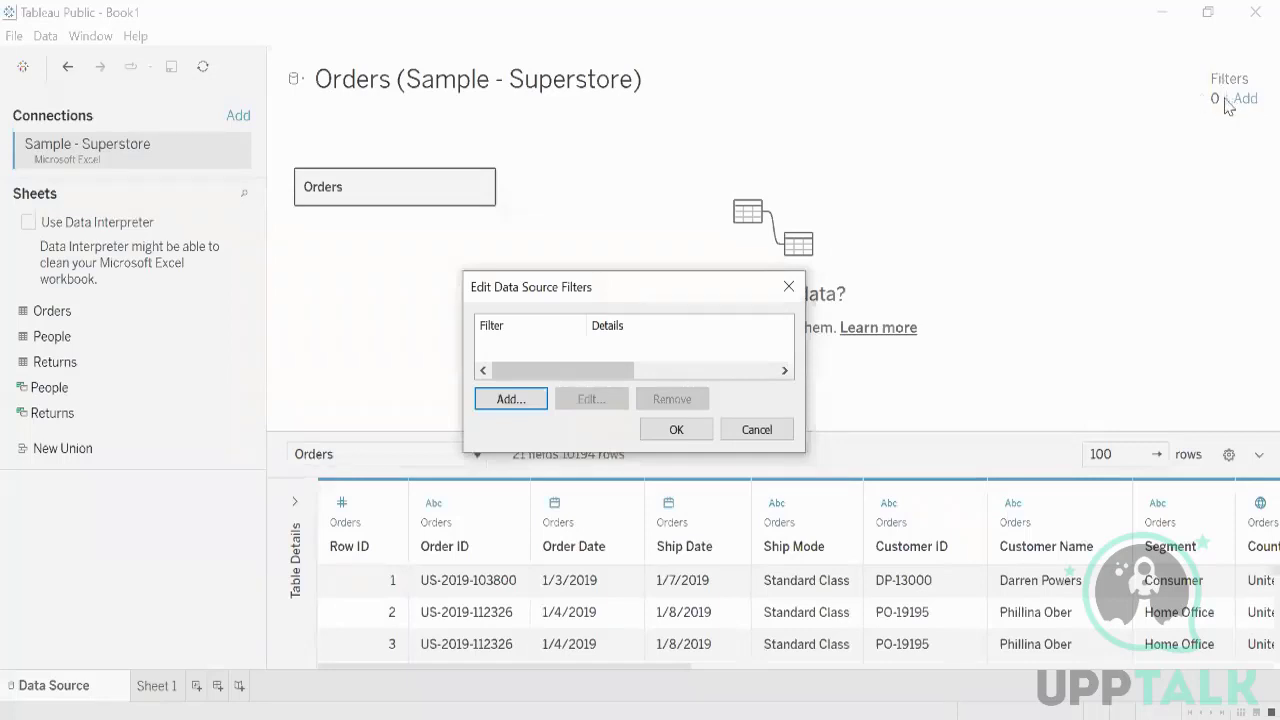
click(1244, 104)
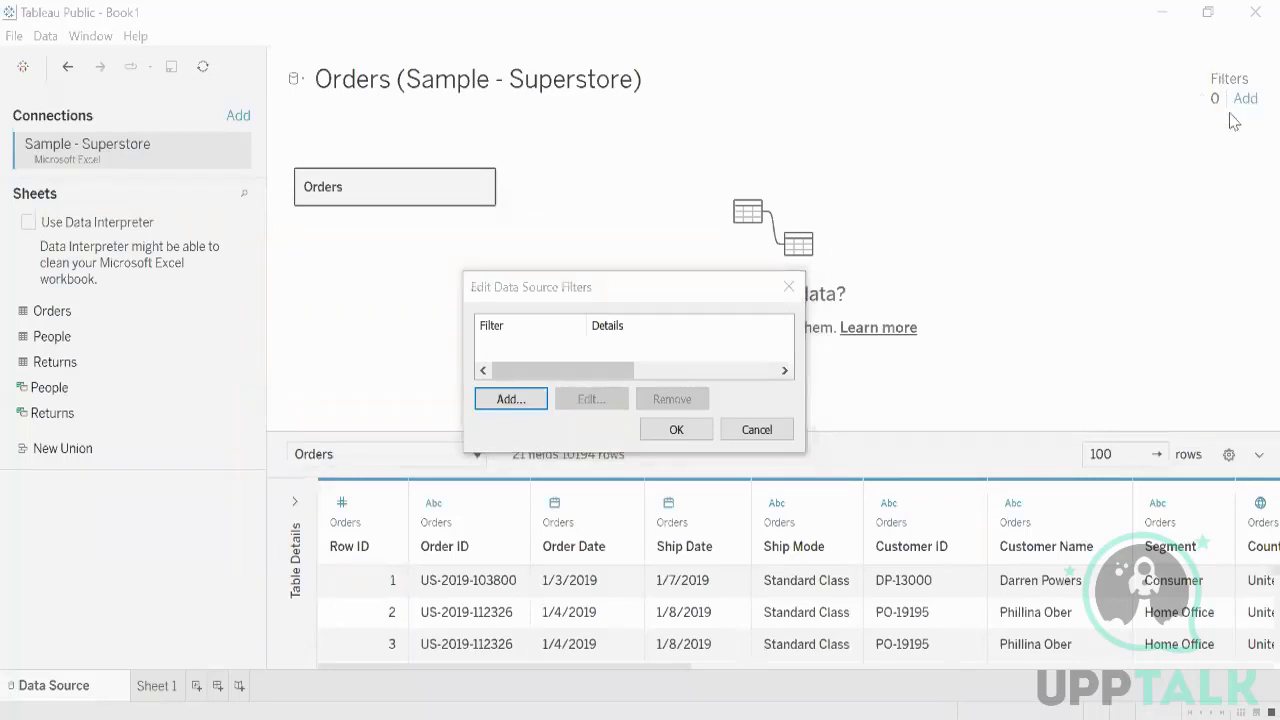
Add a data source filter on Customer ID that keeps only the third through seventh IDs in the list
click(515, 399)
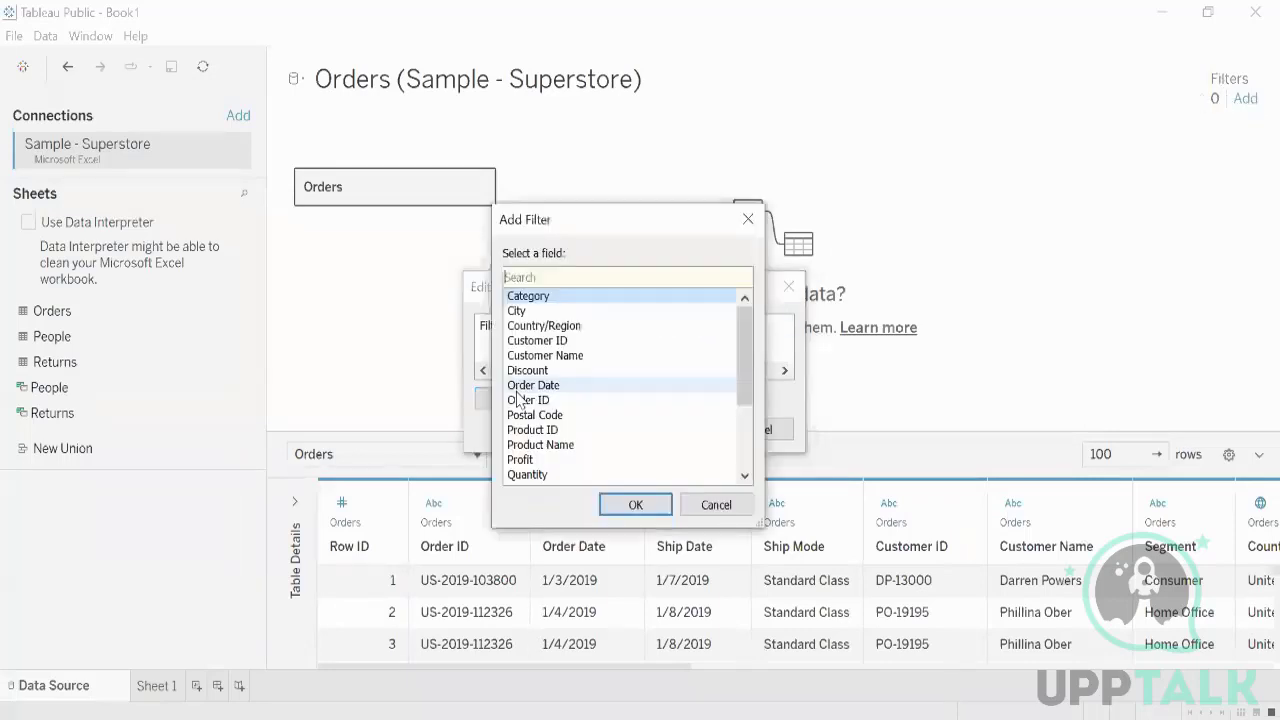
click(550, 341)
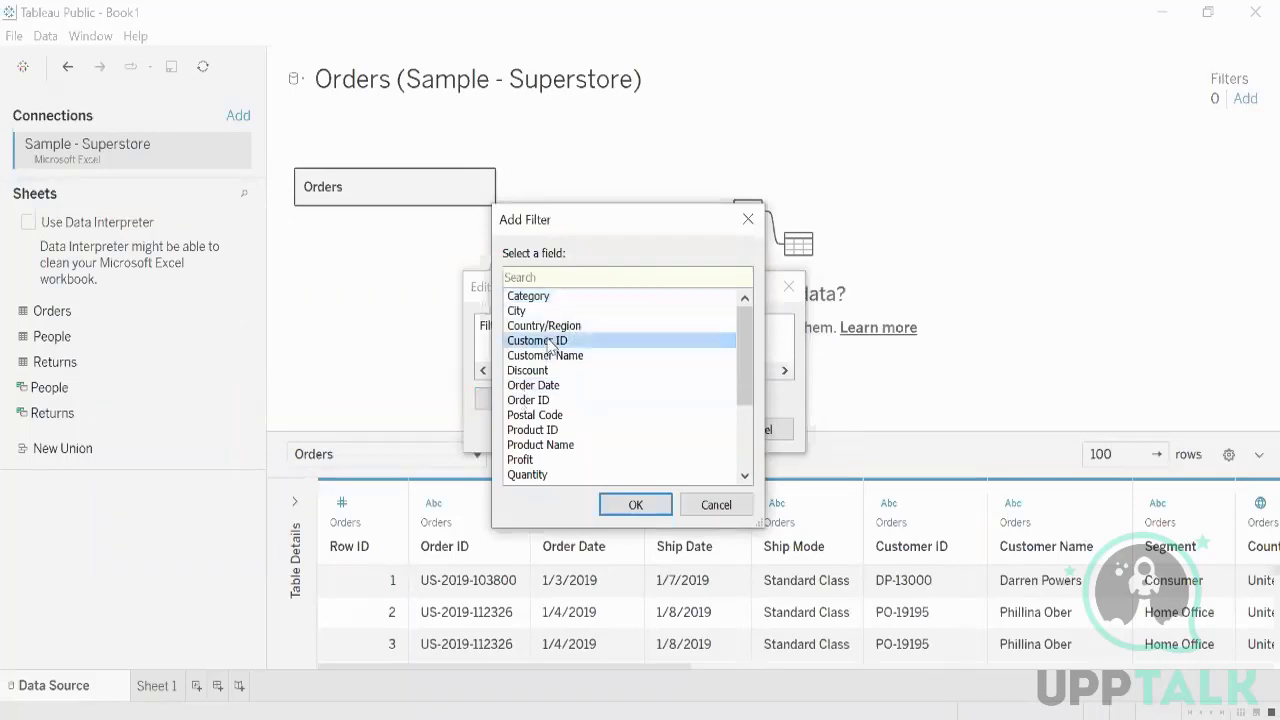
double_click(550, 341)
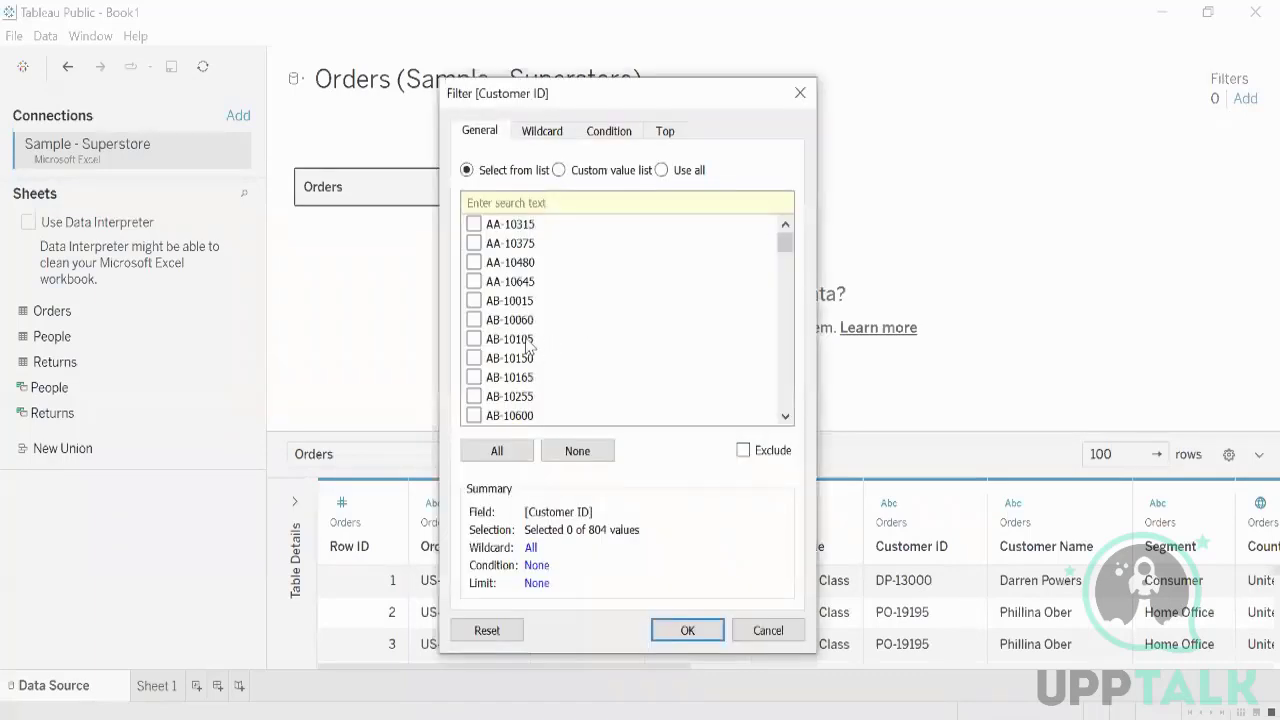
click(473, 262)
click(473, 281)
click(473, 300)
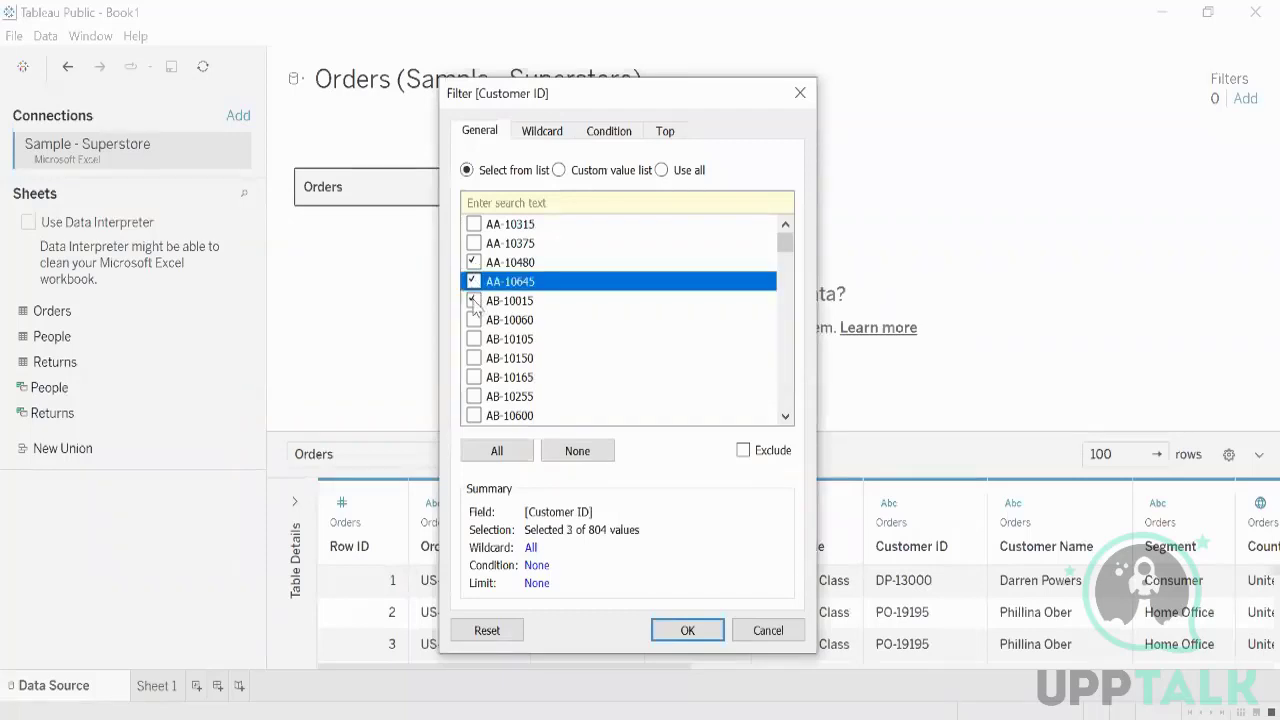
click(473, 319)
click(473, 338)
click(686, 629)
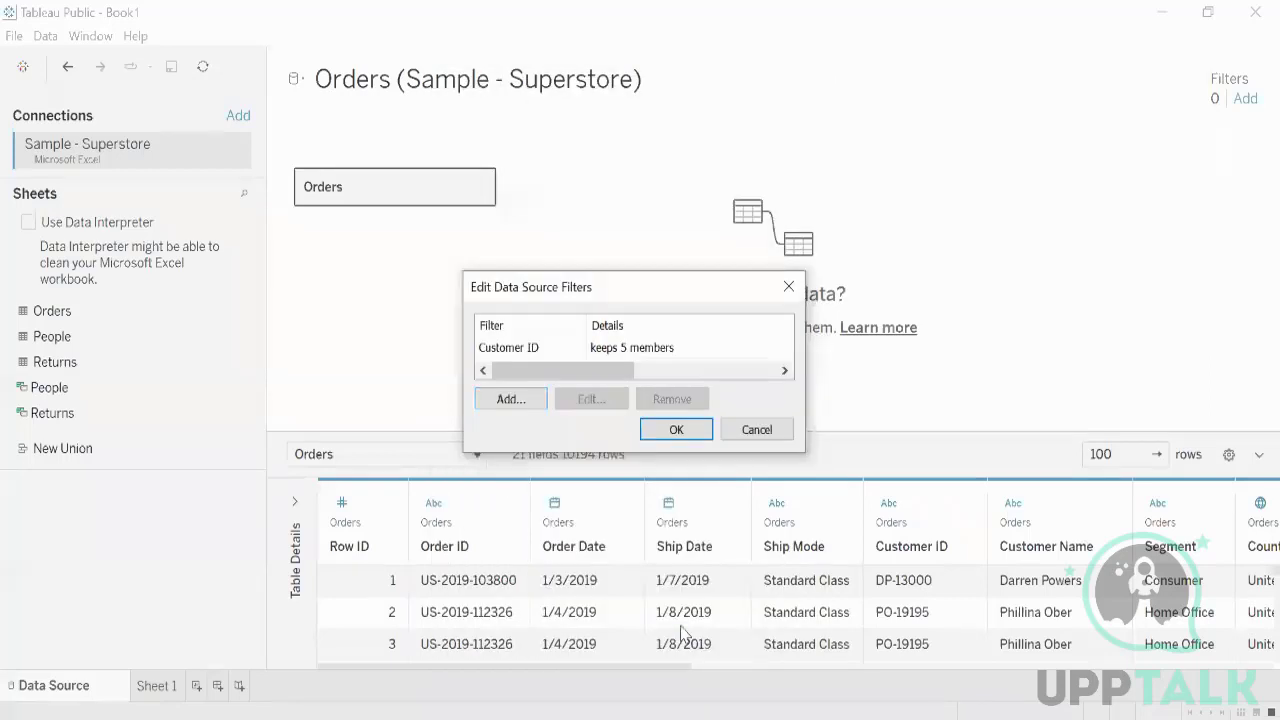
Apply the Customer ID filter to the data source and look through the filtered Orders rows
click(612, 352)
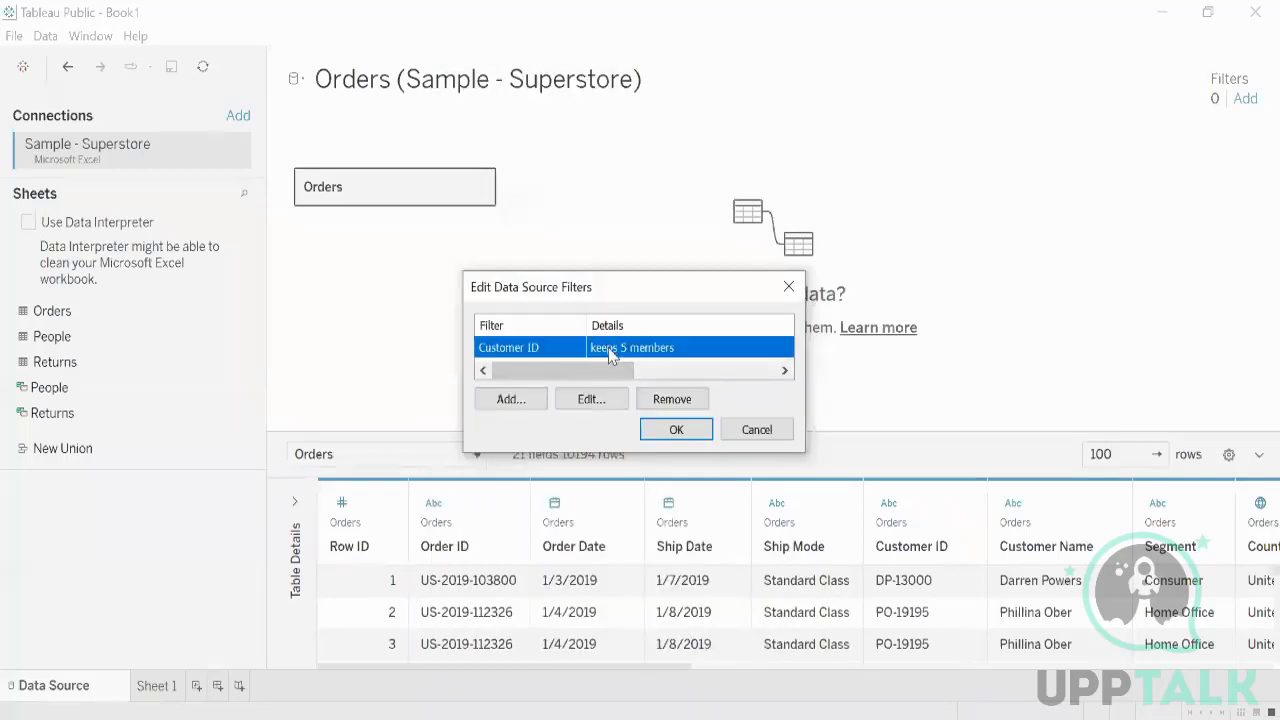
click(670, 430)
scroll(771, 620, down, 10)
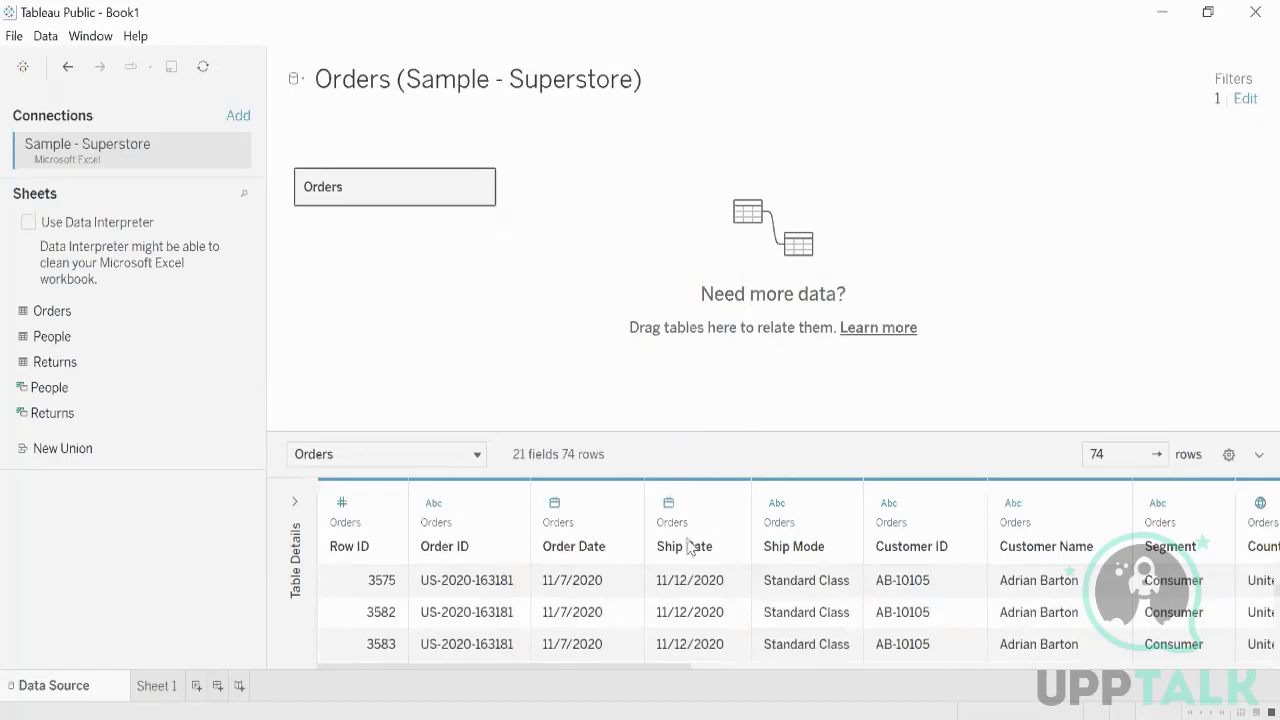
scroll(672, 652, up, 15)
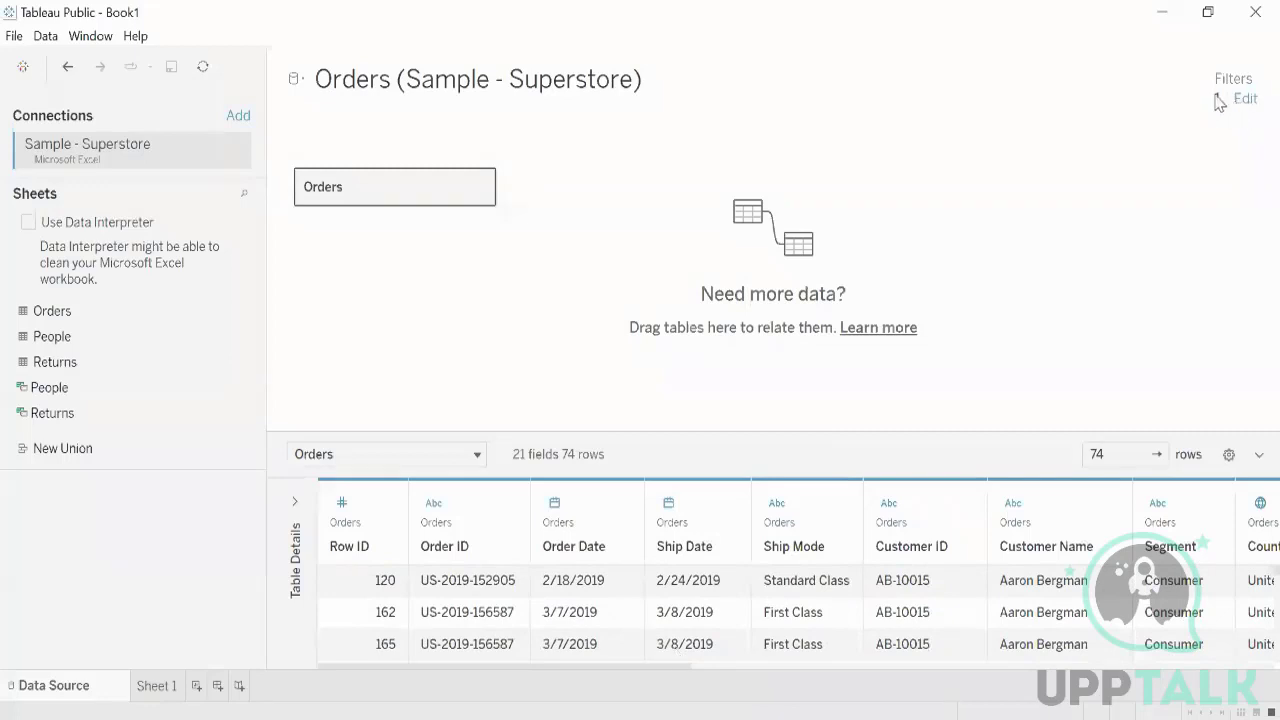
Remove the Customer ID filter from the data source filters and apply the change
click(1246, 101)
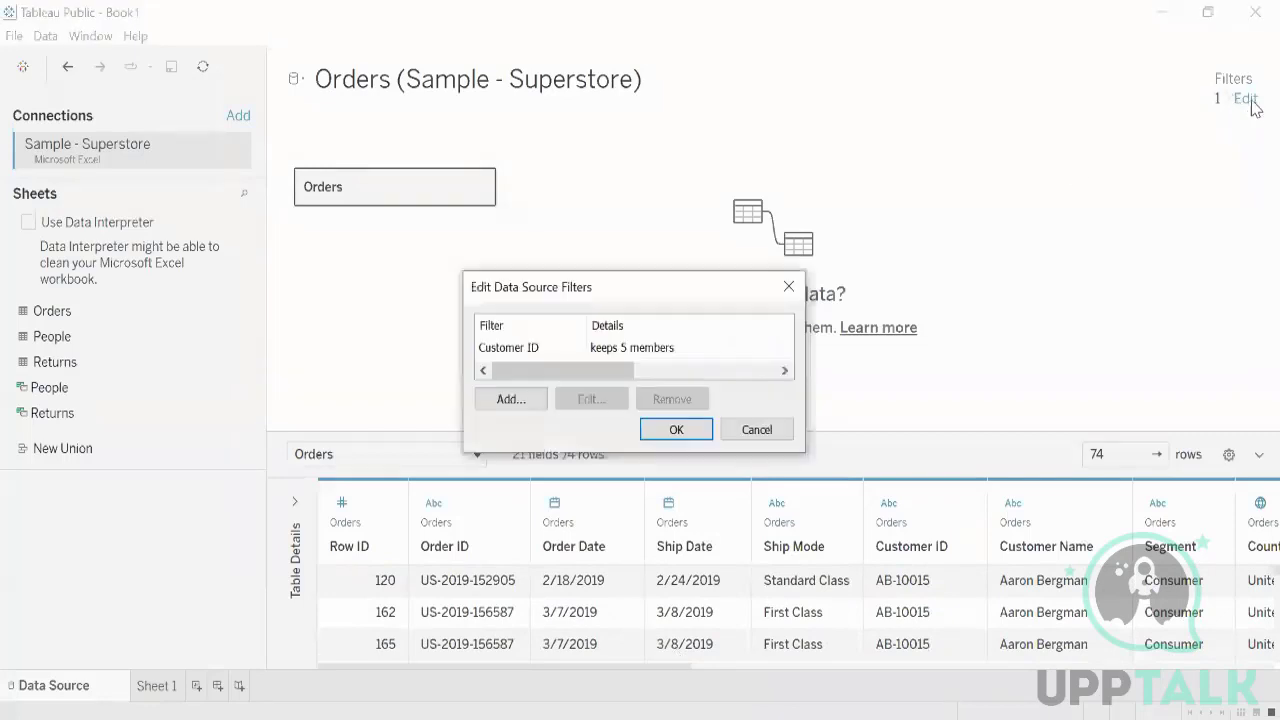
click(590, 347)
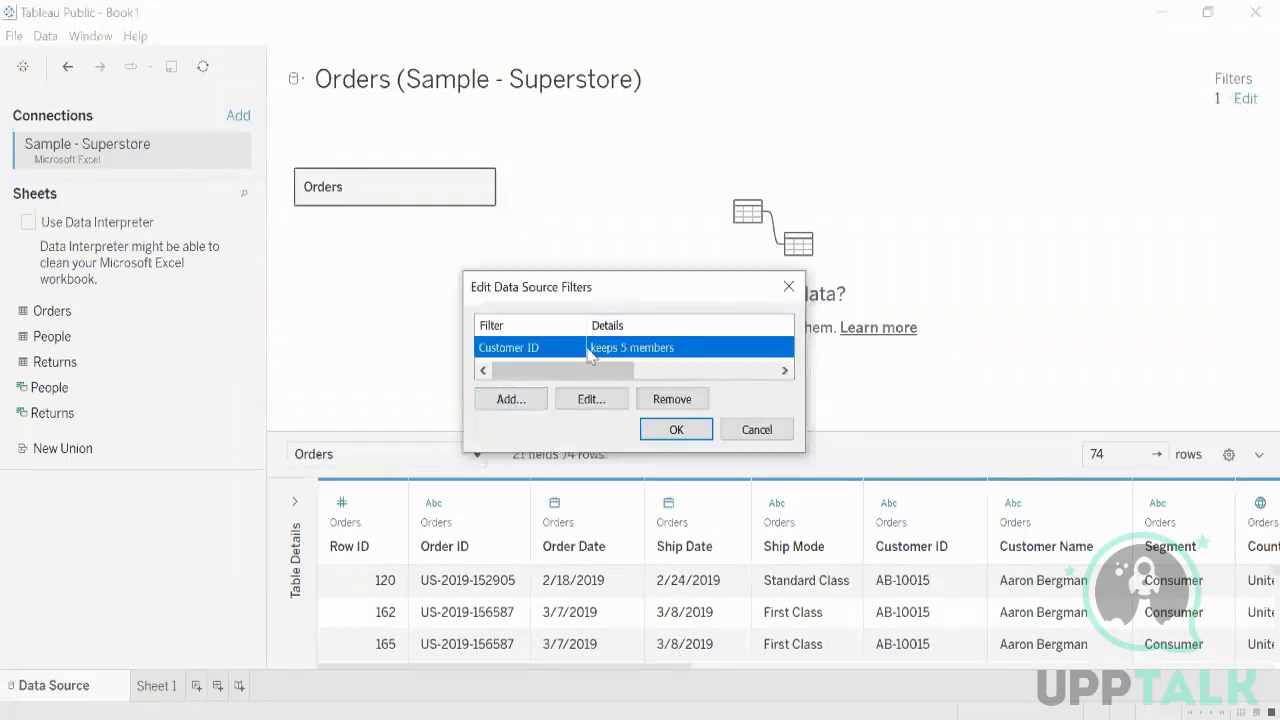
click(662, 400)
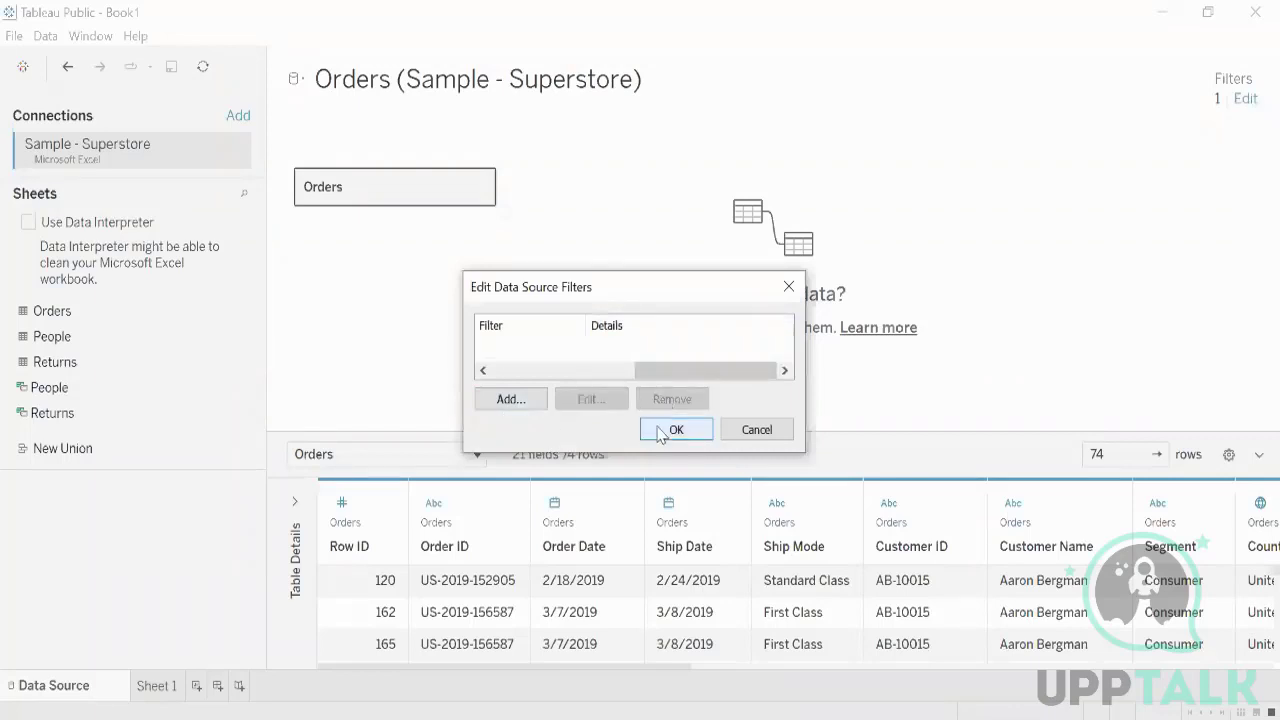
click(665, 430)
Start a new data source filter on City and review its Wildcard, Condition and Top options
click(1245, 99)
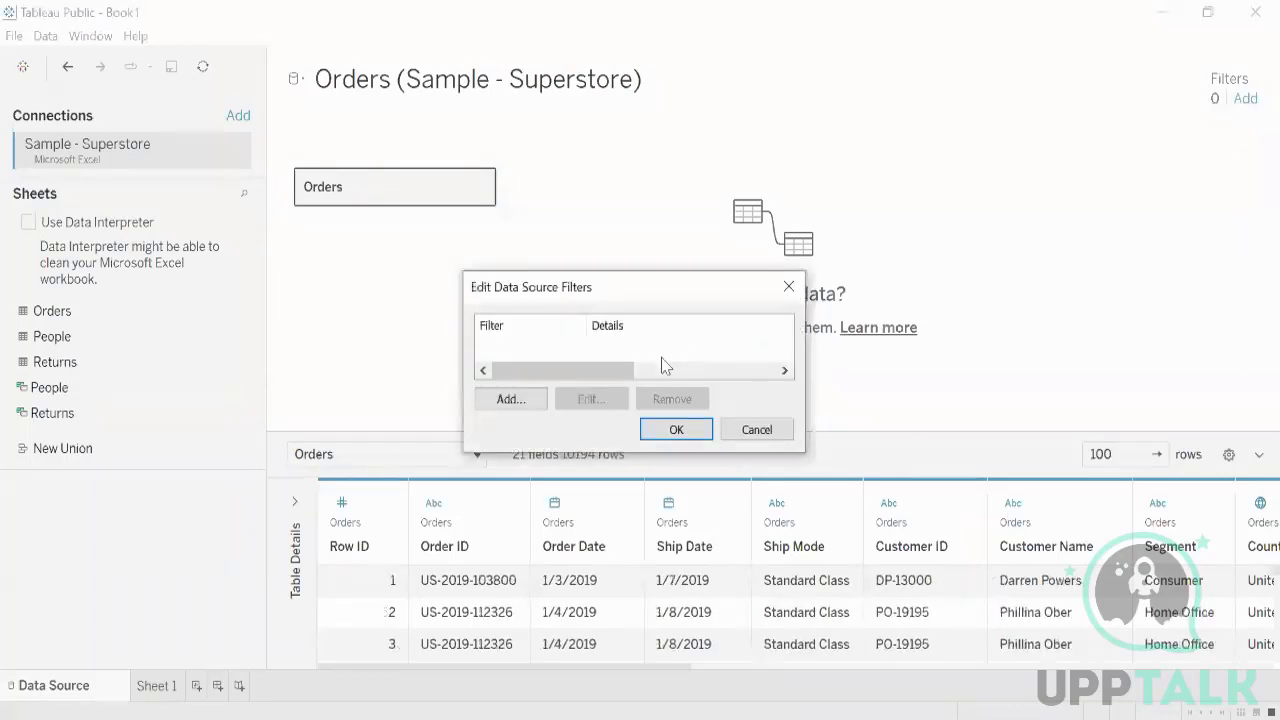
click(510, 397)
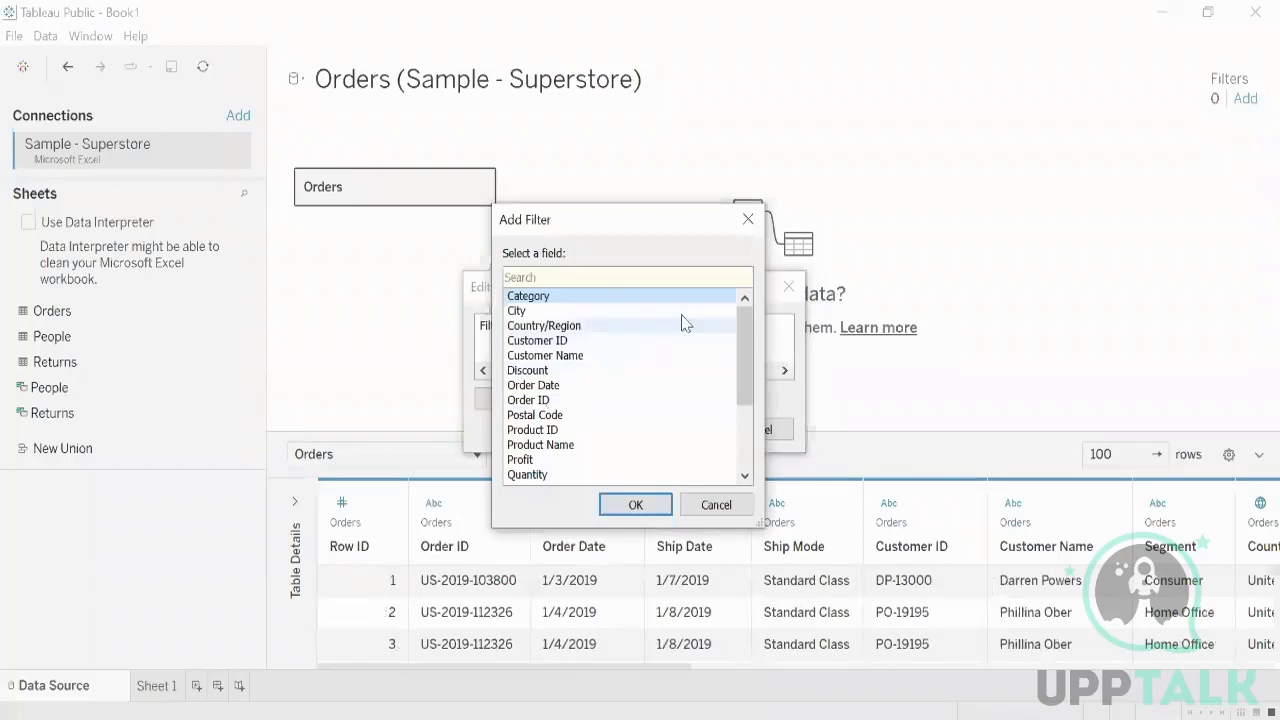
double_click(538, 311)
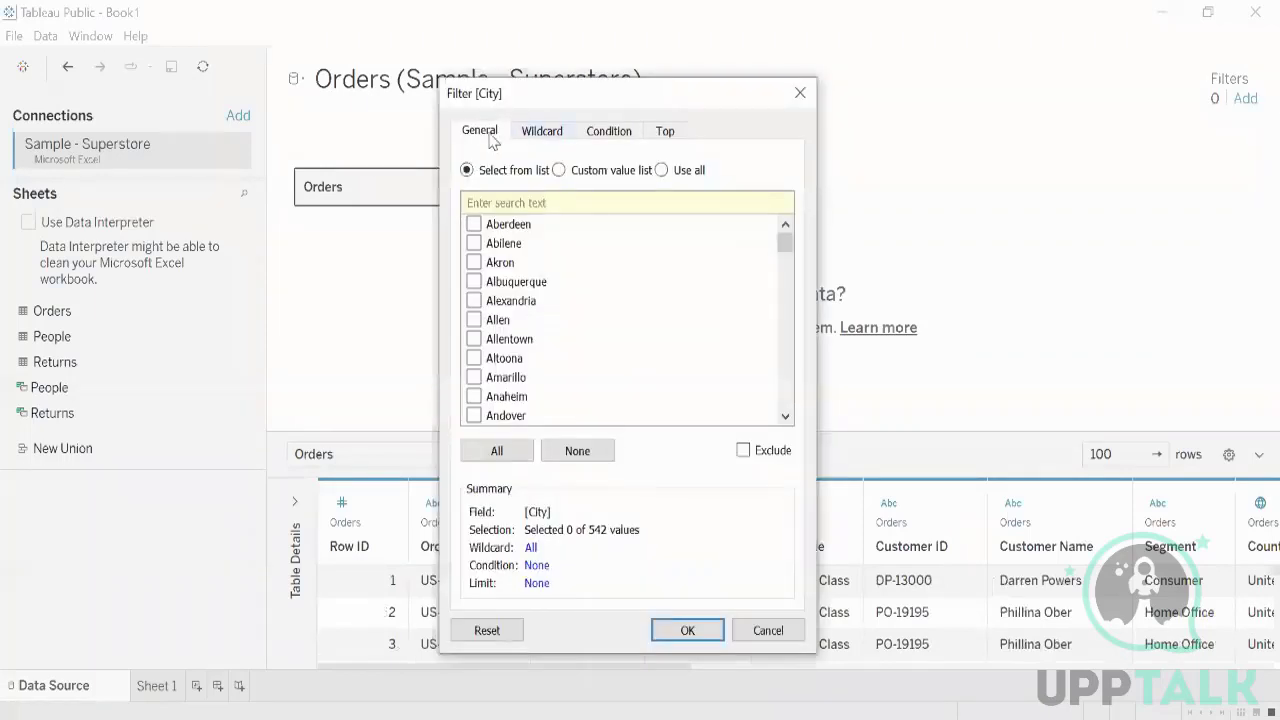
click(560, 140)
click(606, 138)
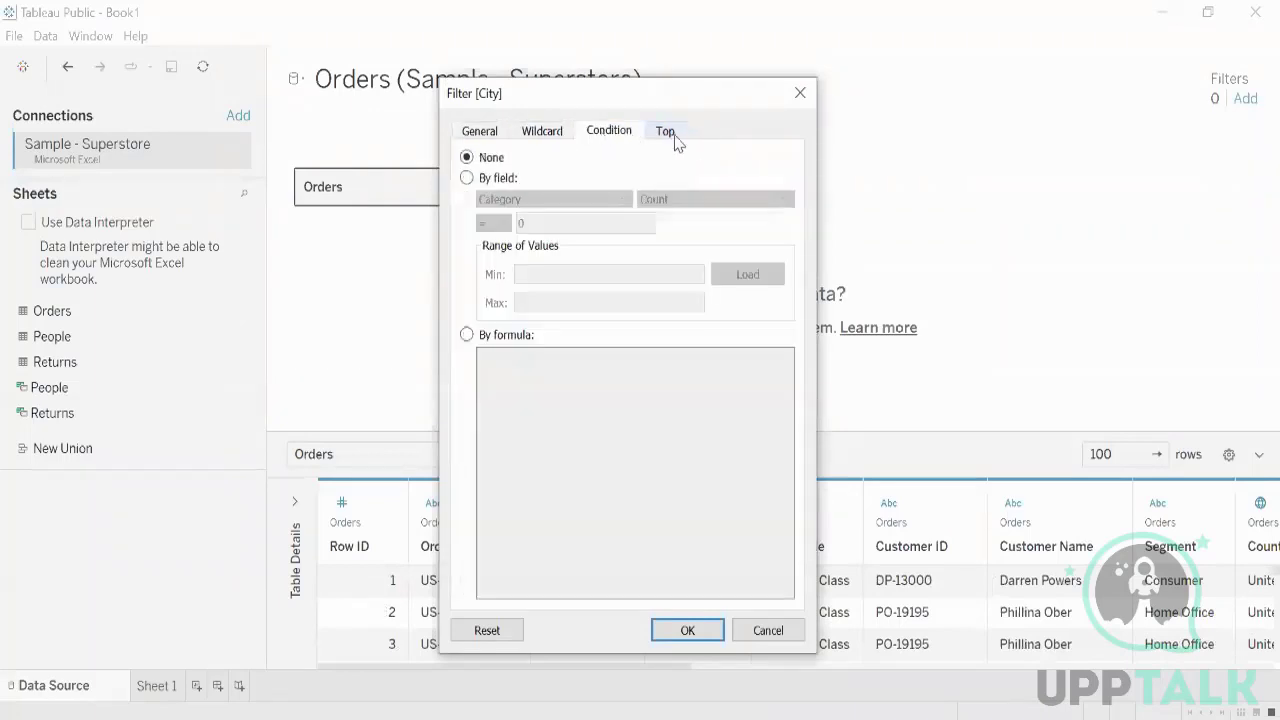
click(666, 134)
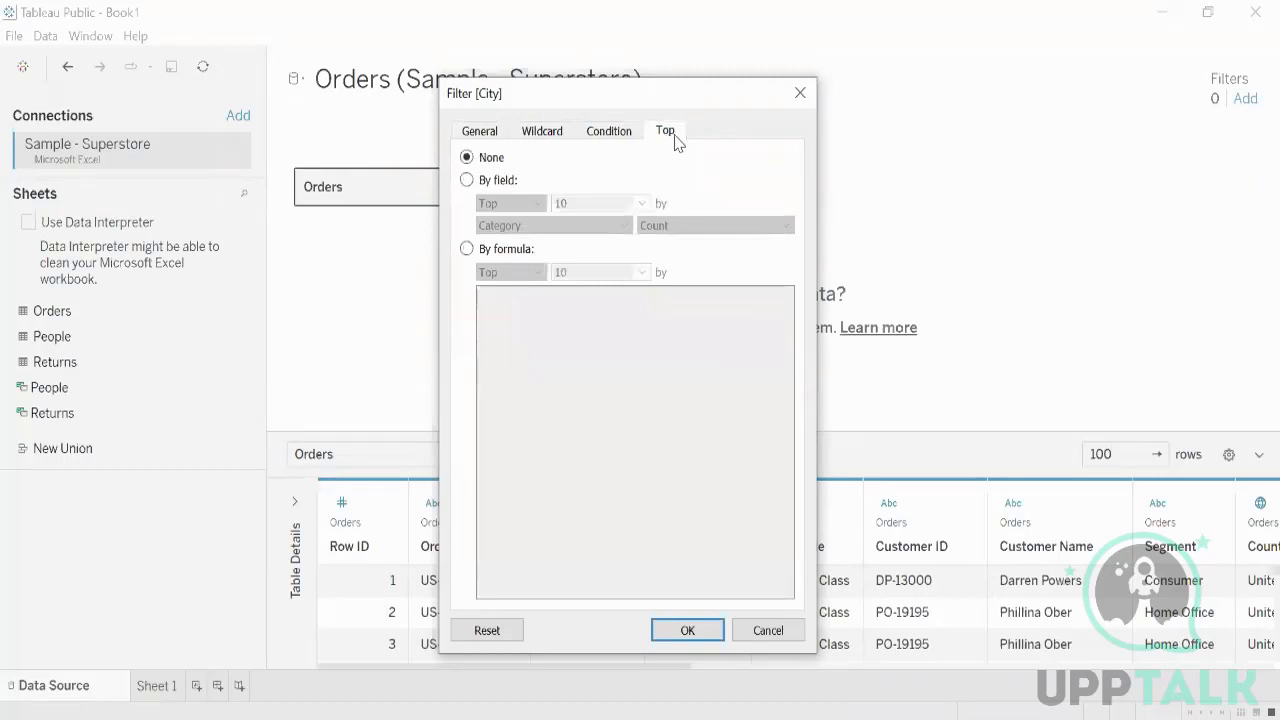
click(485, 135)
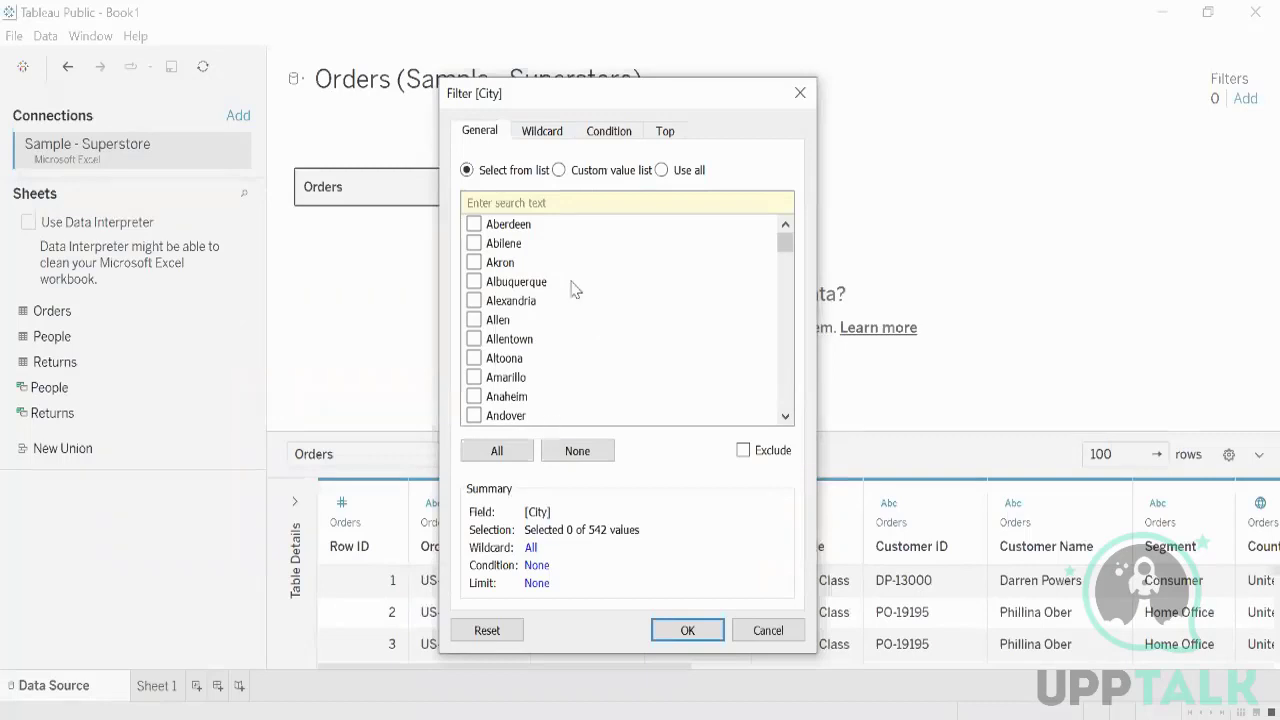
Compare the City filter's custom value list mode with selecting cities such as Albuquerque and Akron from the list
click(598, 176)
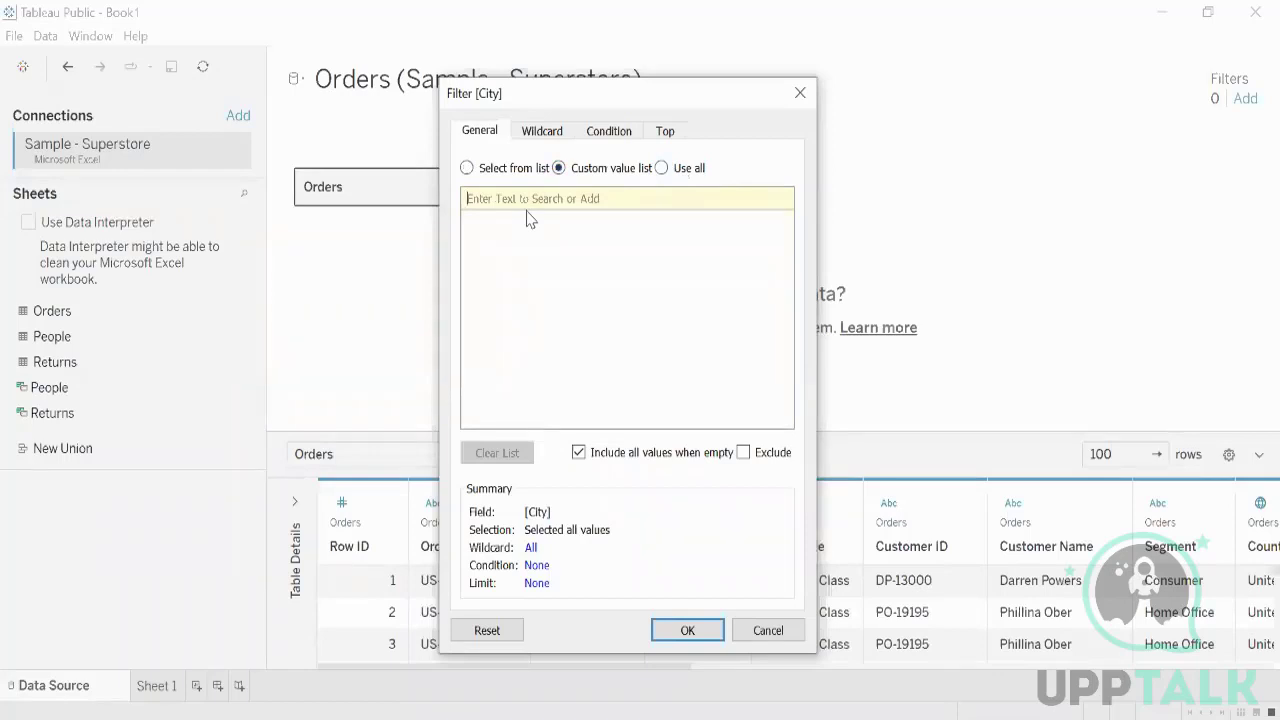
click(466, 167)
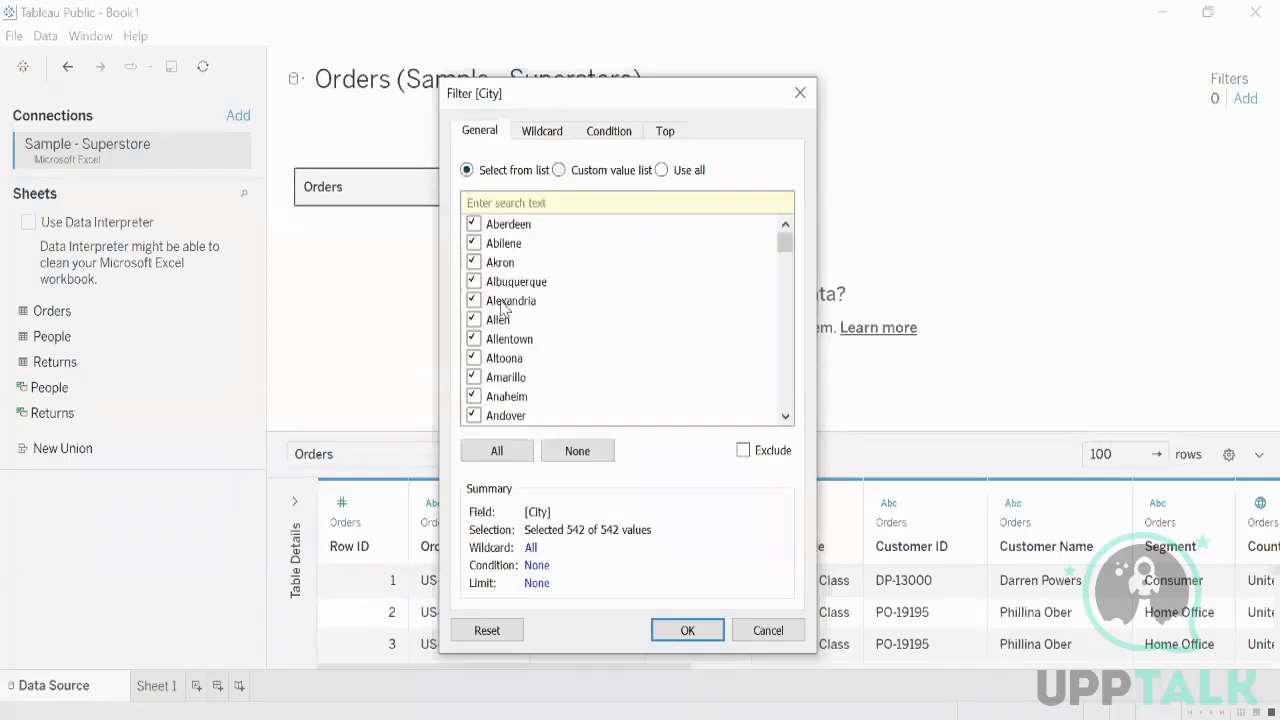
click(555, 285)
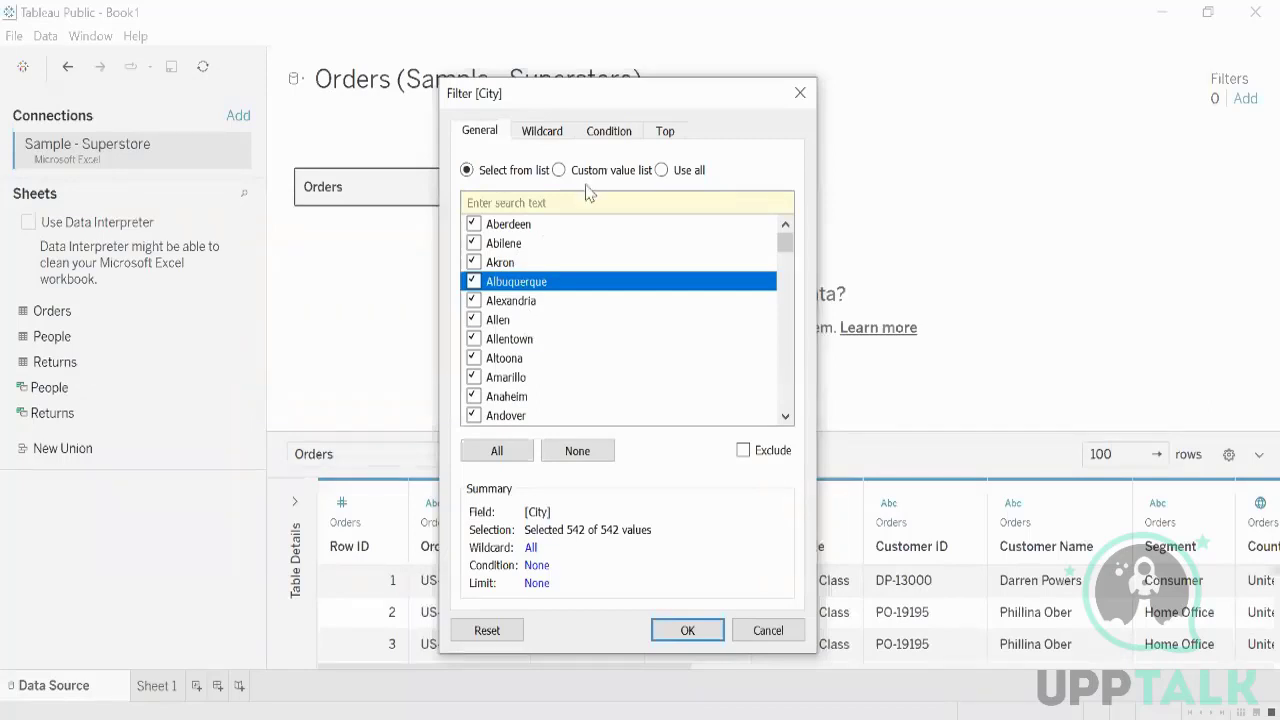
click(513, 265)
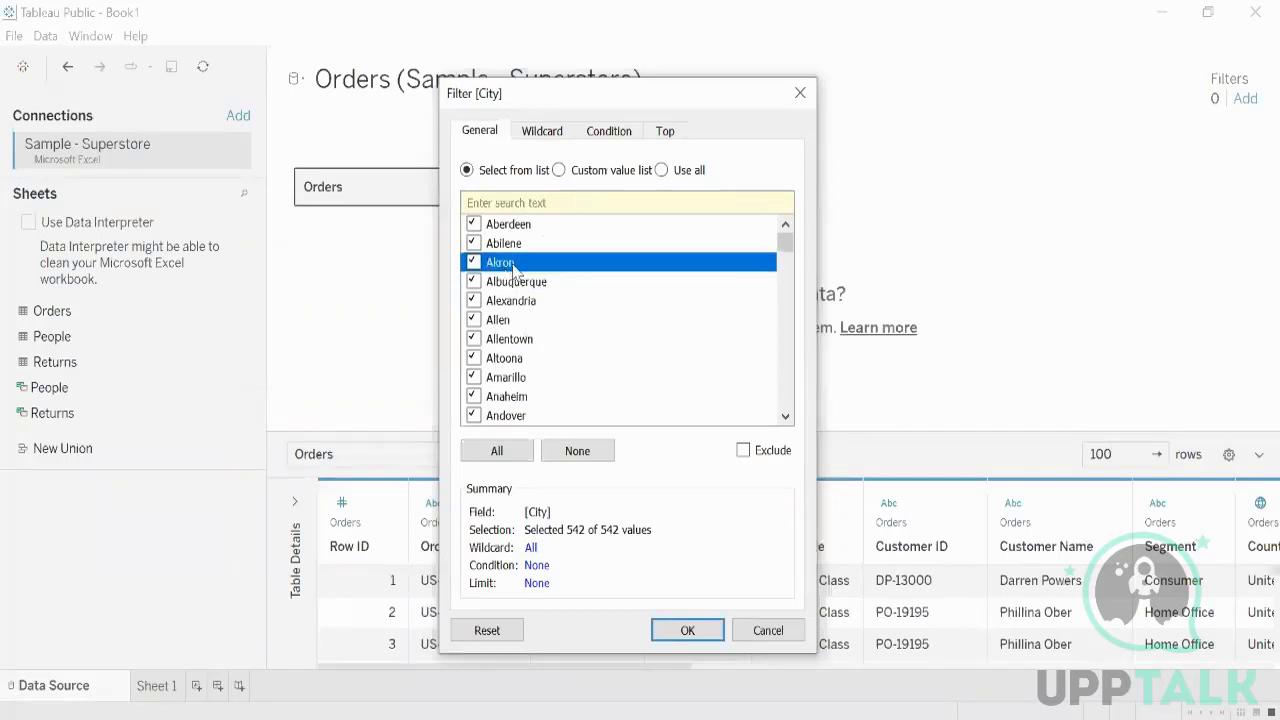
Select Akron through the City filter's custom value list, try the Use all option and return to selecting from the list
click(558, 169)
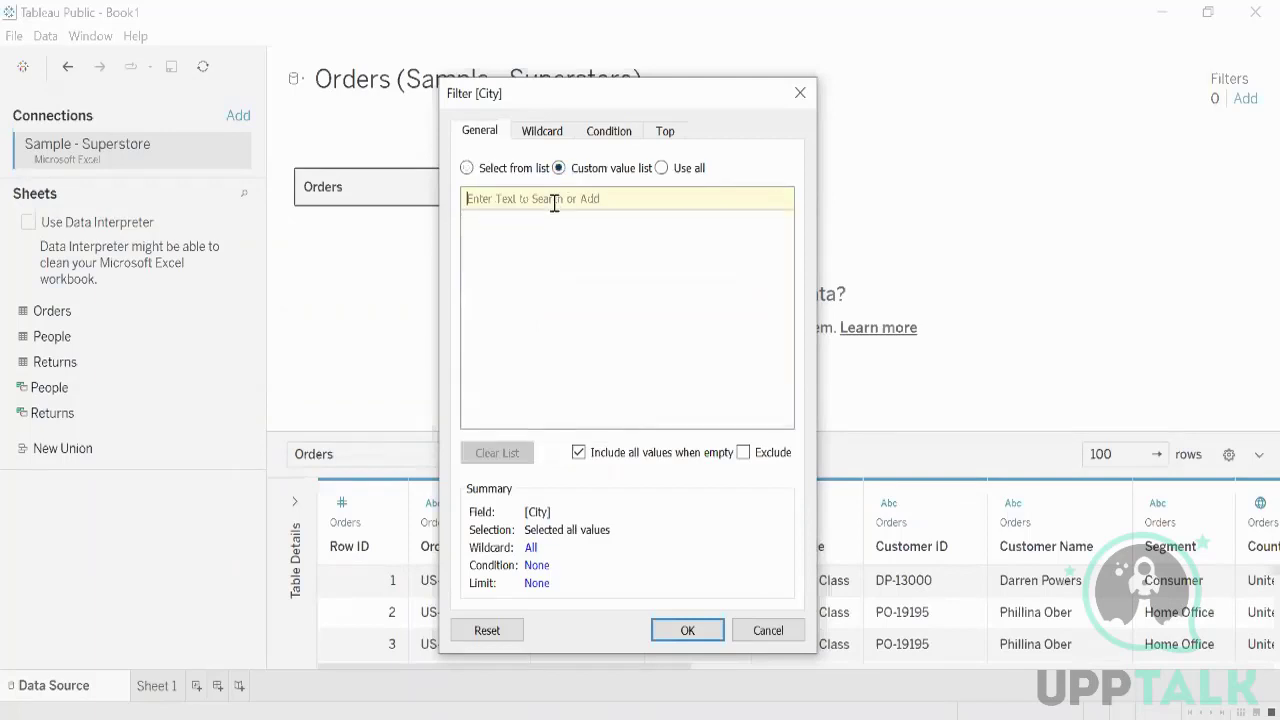
text(akron)
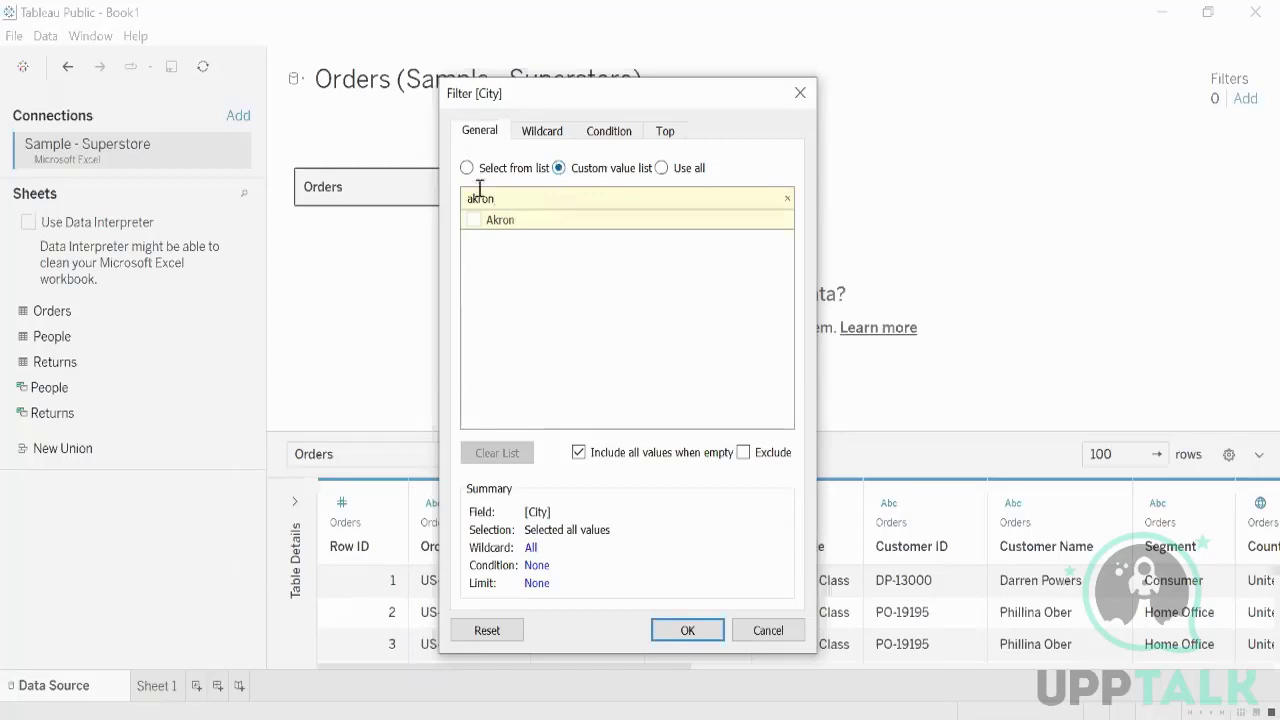
click(475, 221)
click(494, 243)
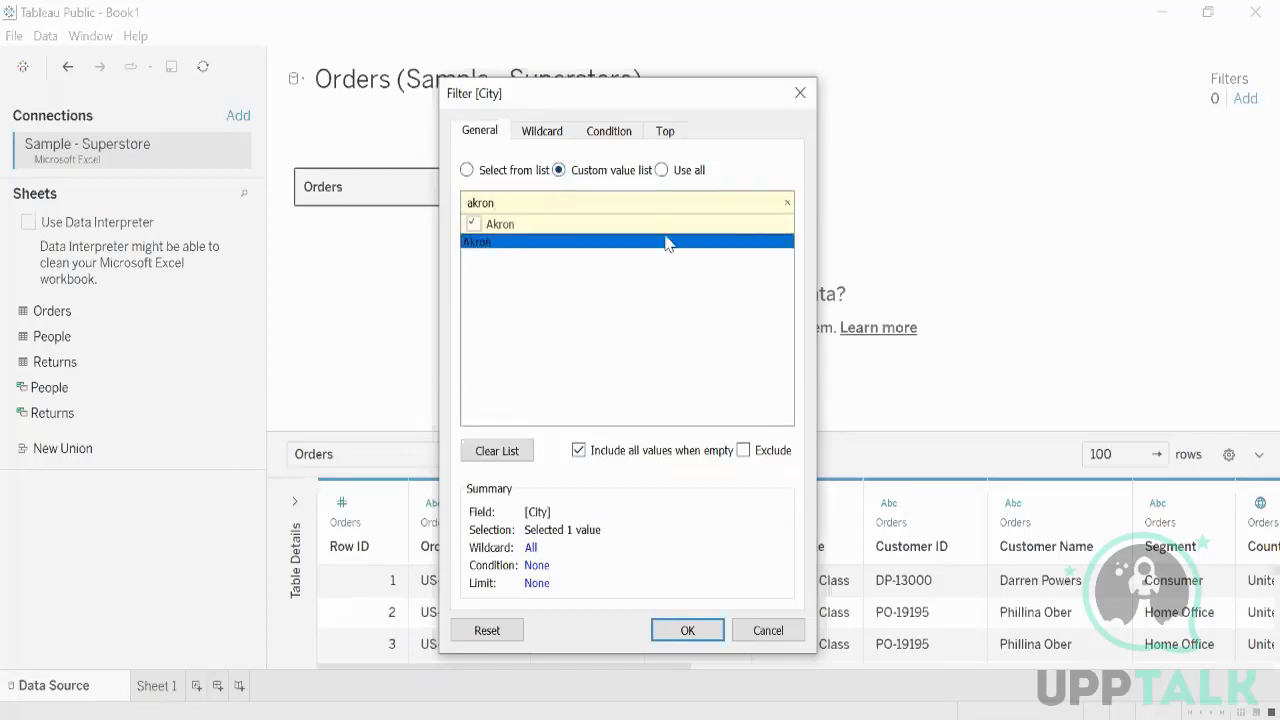
click(499, 172)
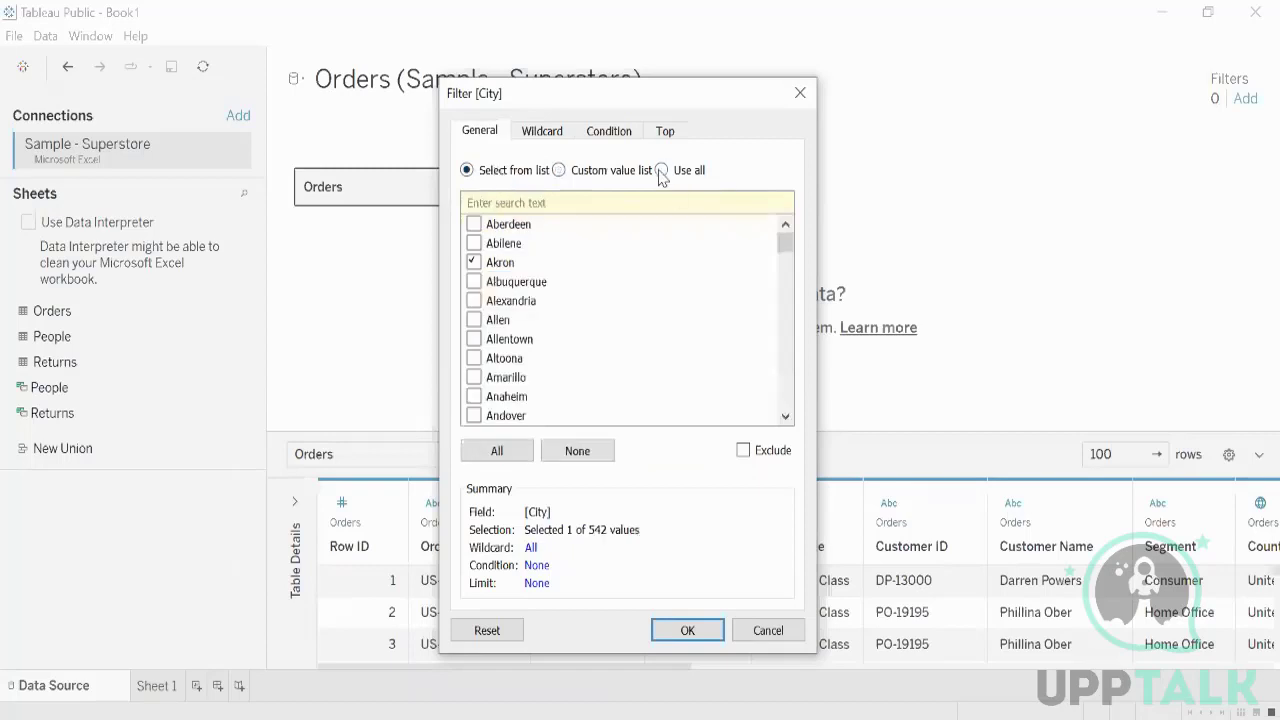
click(661, 170)
click(478, 170)
Try the City filter's wildcard match types, including Contains, Starts with, Ends with and Exactly matches, leaving the match value empty
click(555, 132)
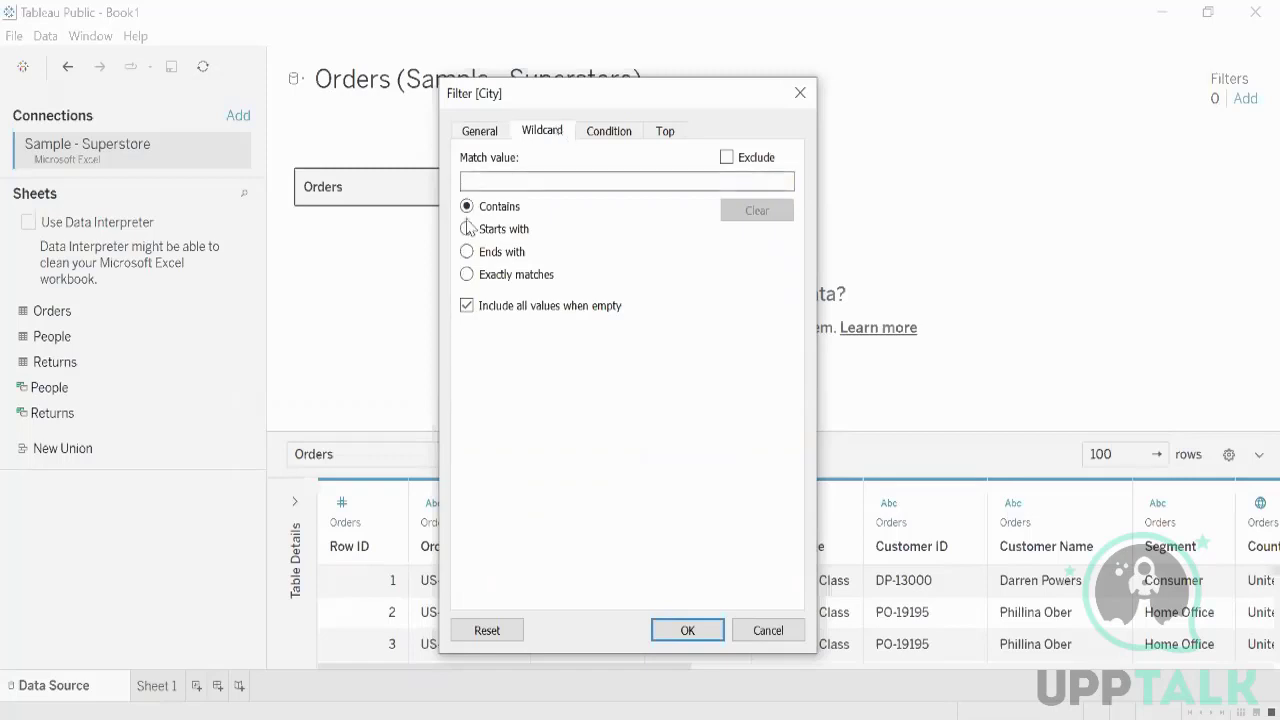
click(490, 180)
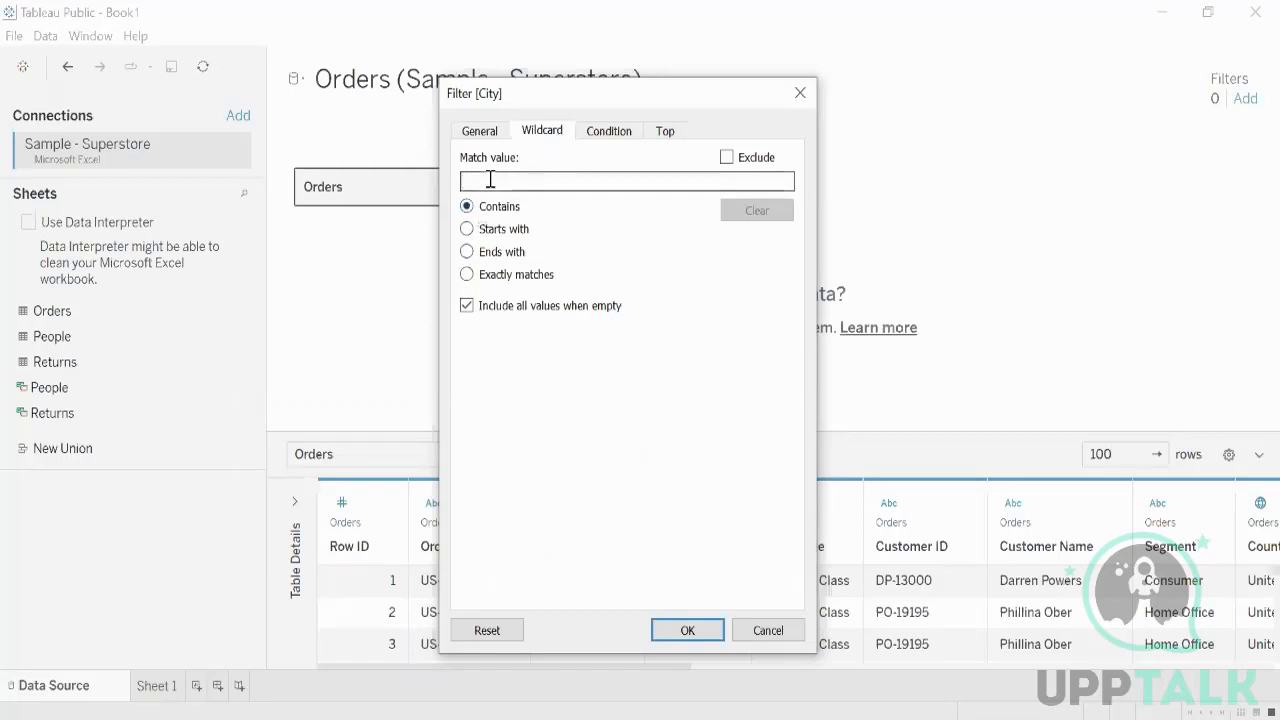
click(503, 228)
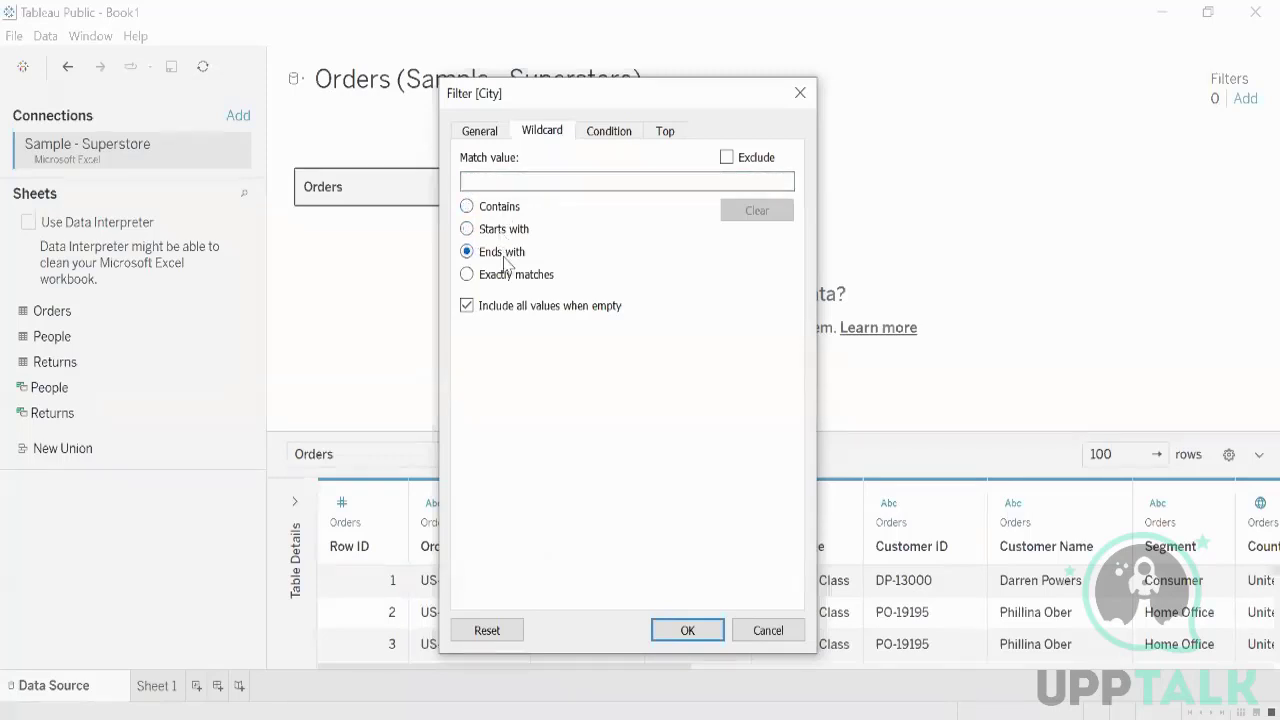
click(516, 276)
click(497, 210)
click(499, 179)
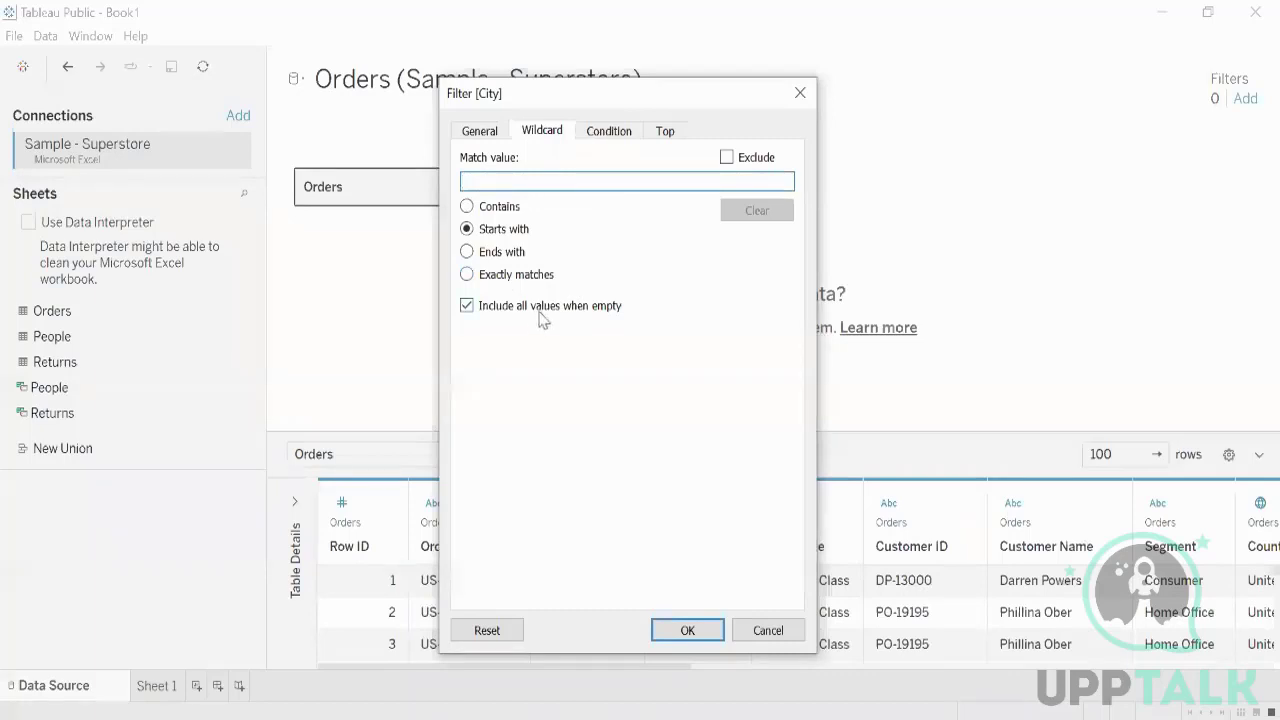
Give the City filter a condition by field and base it on Sales
click(610, 133)
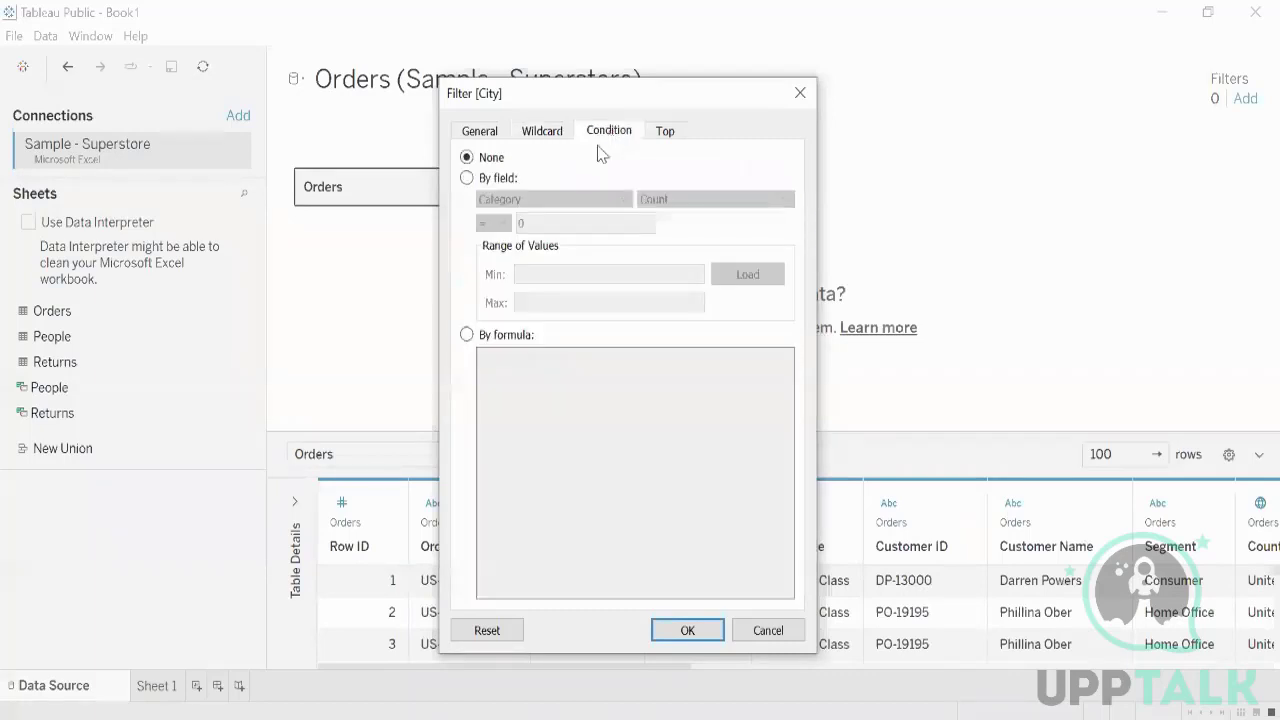
click(466, 178)
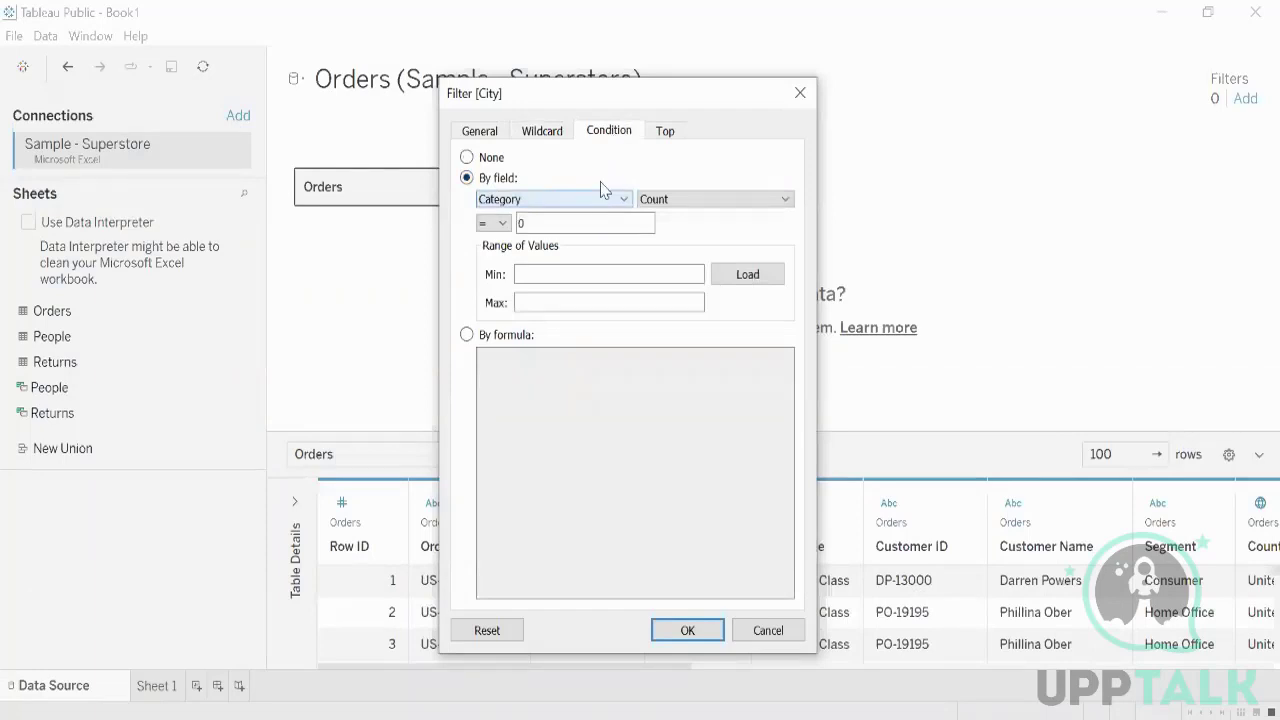
click(619, 203)
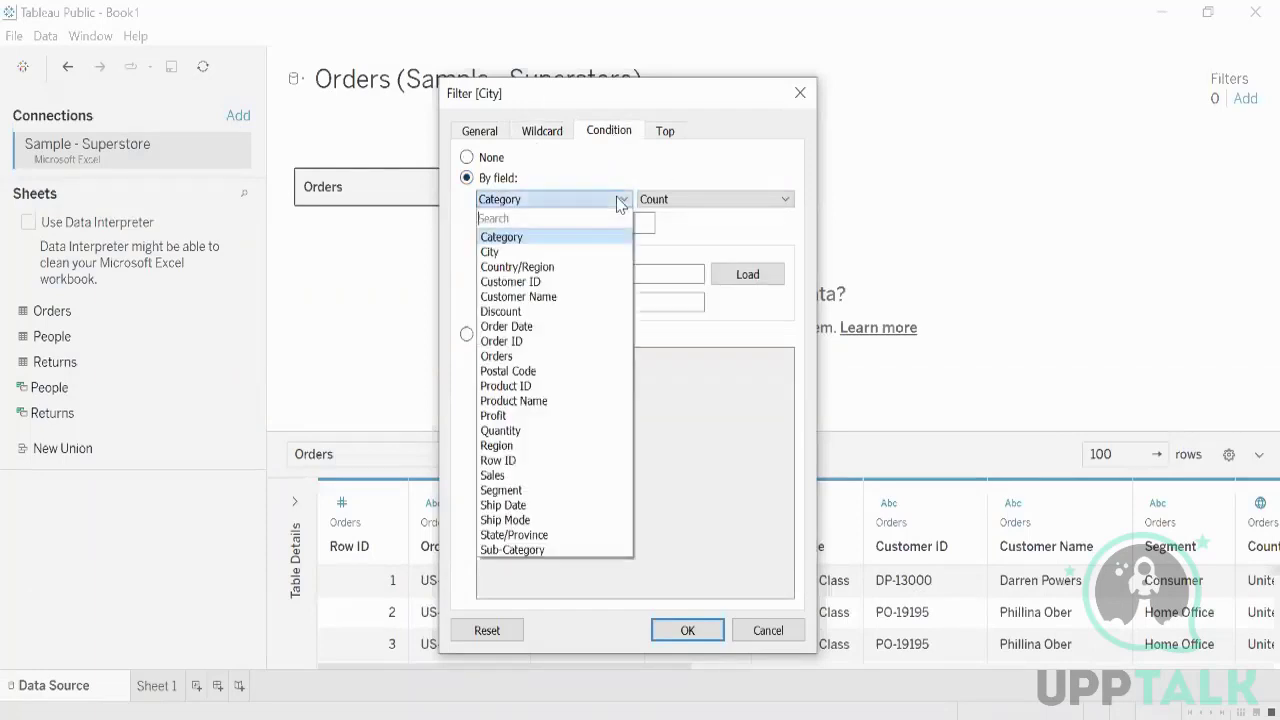
click(580, 238)
click(586, 200)
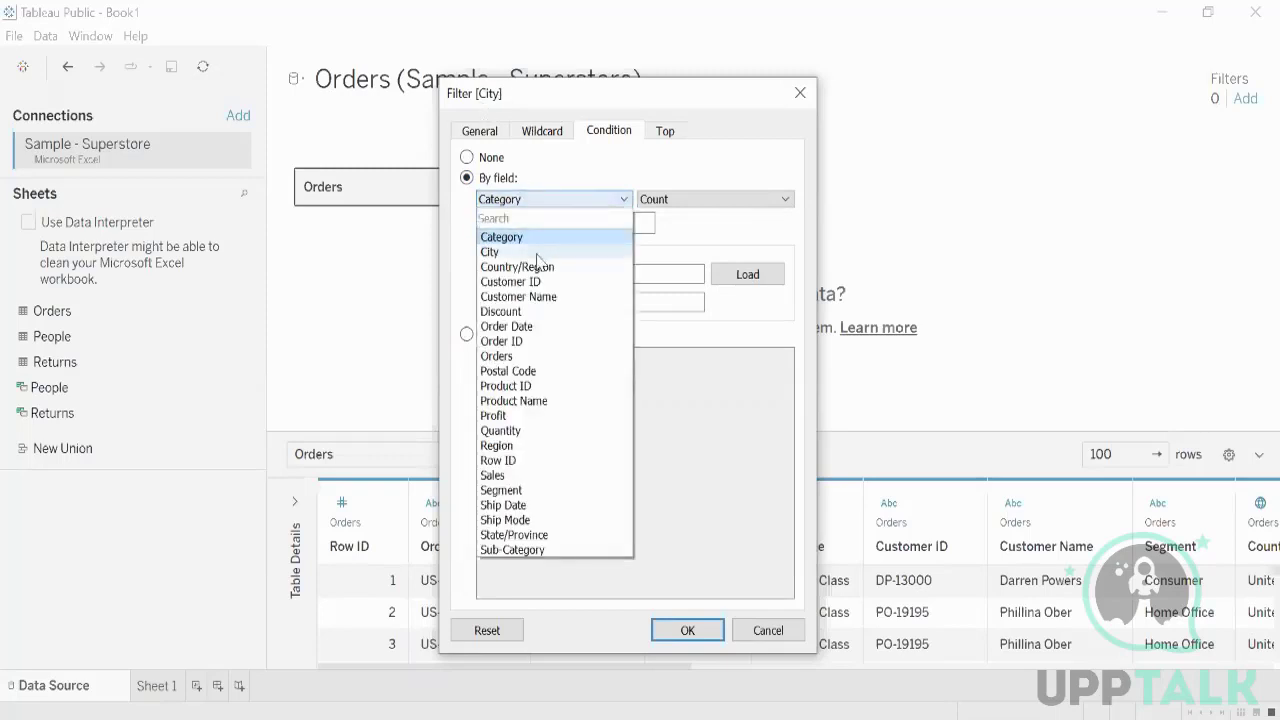
click(560, 180)
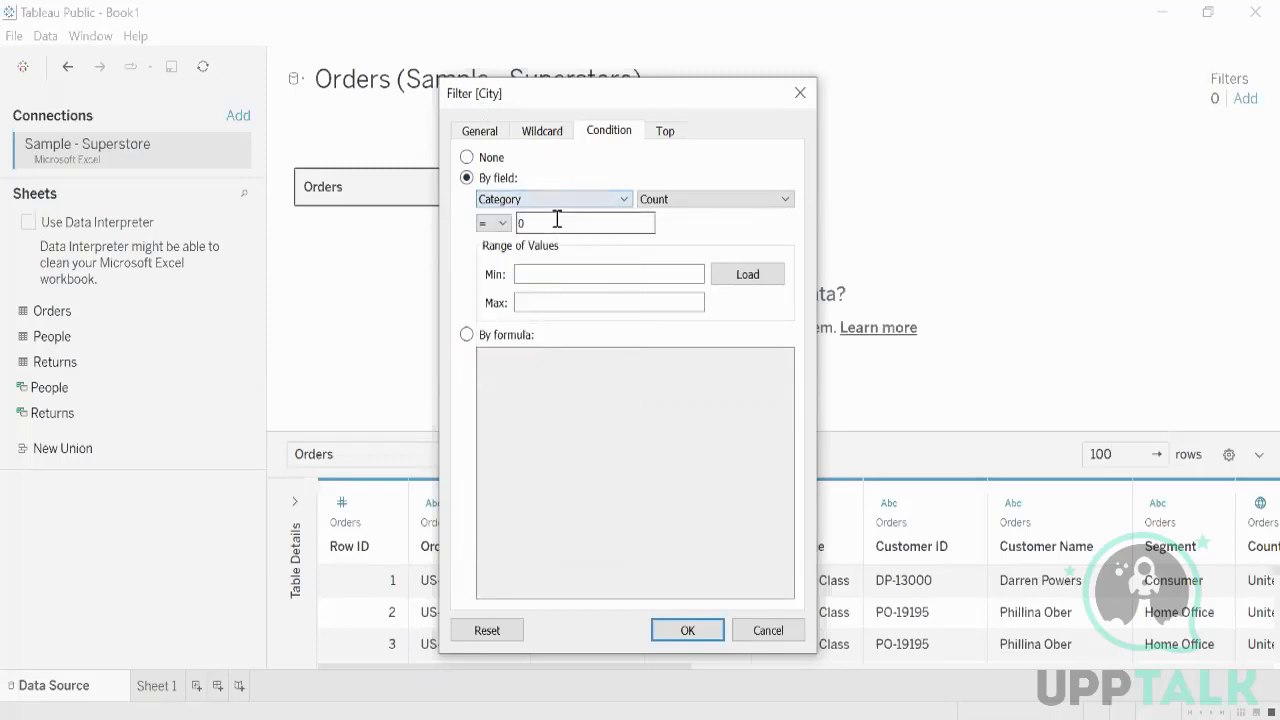
click(548, 200)
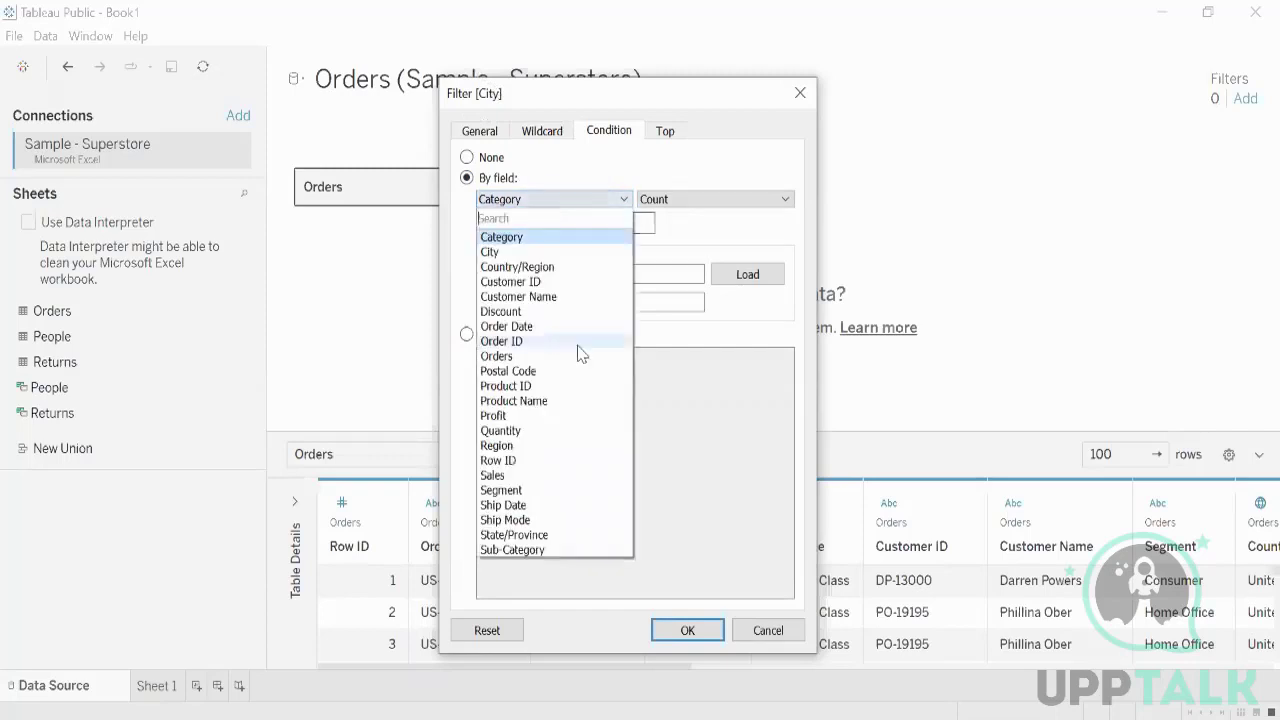
click(530, 475)
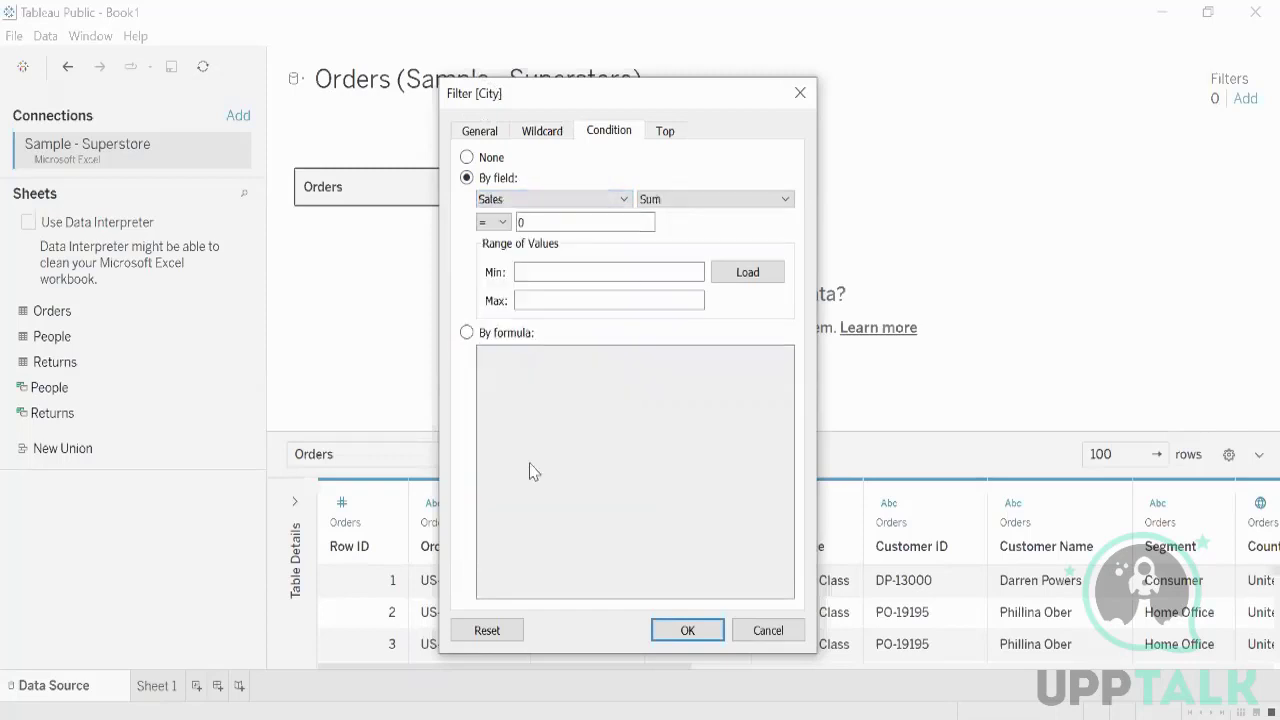
Set the City filter's condition to use the Sum of Sales with the less-than operator
click(663, 205)
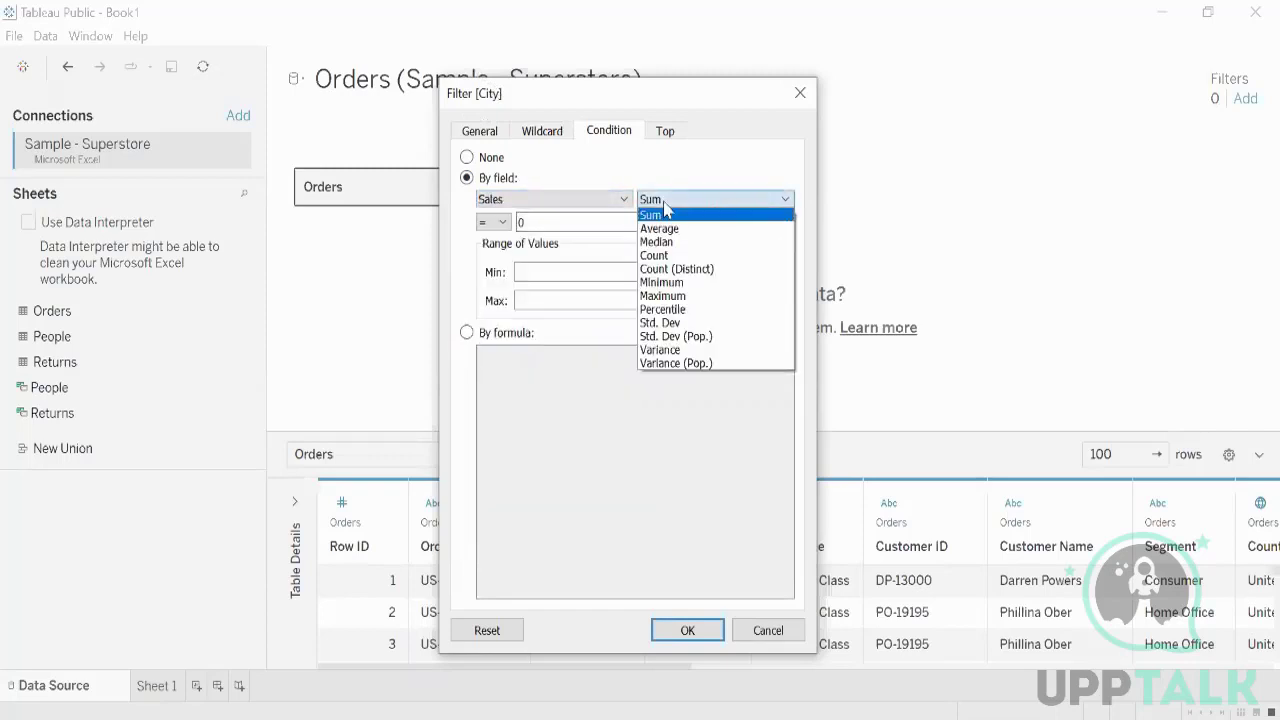
click(662, 215)
click(539, 226)
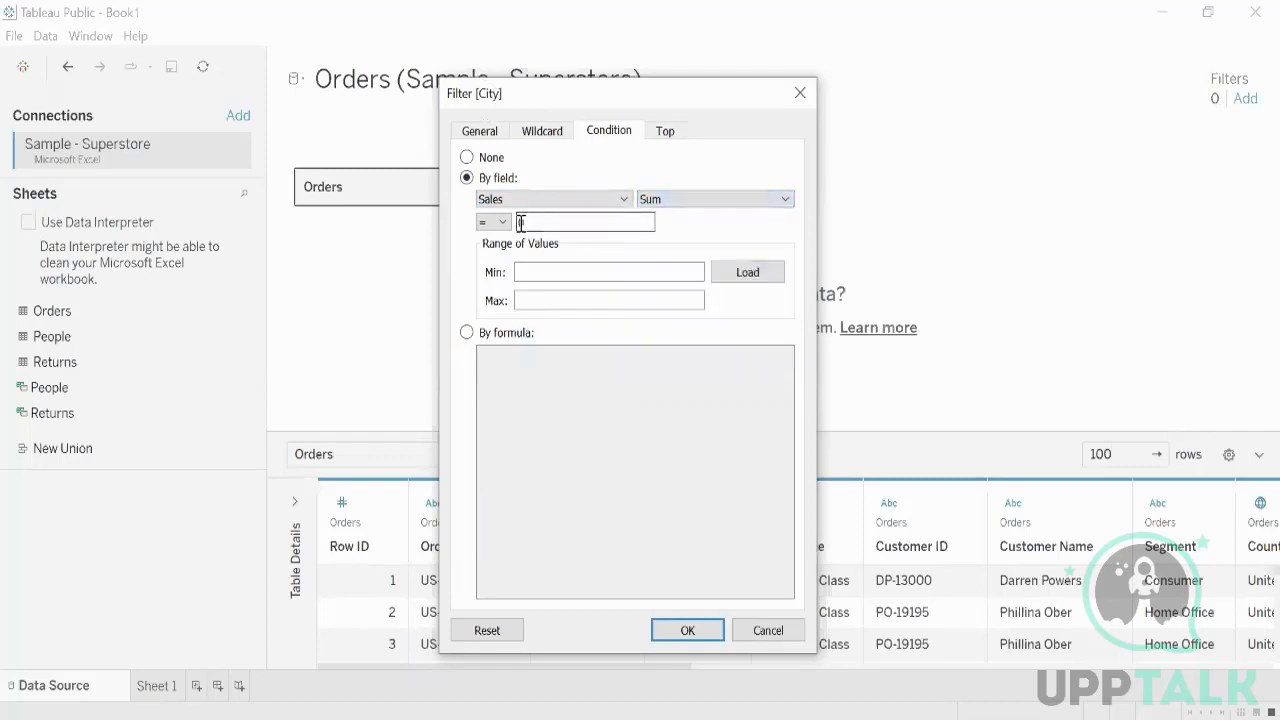
click(500, 222)
click(490, 264)
click(563, 222)
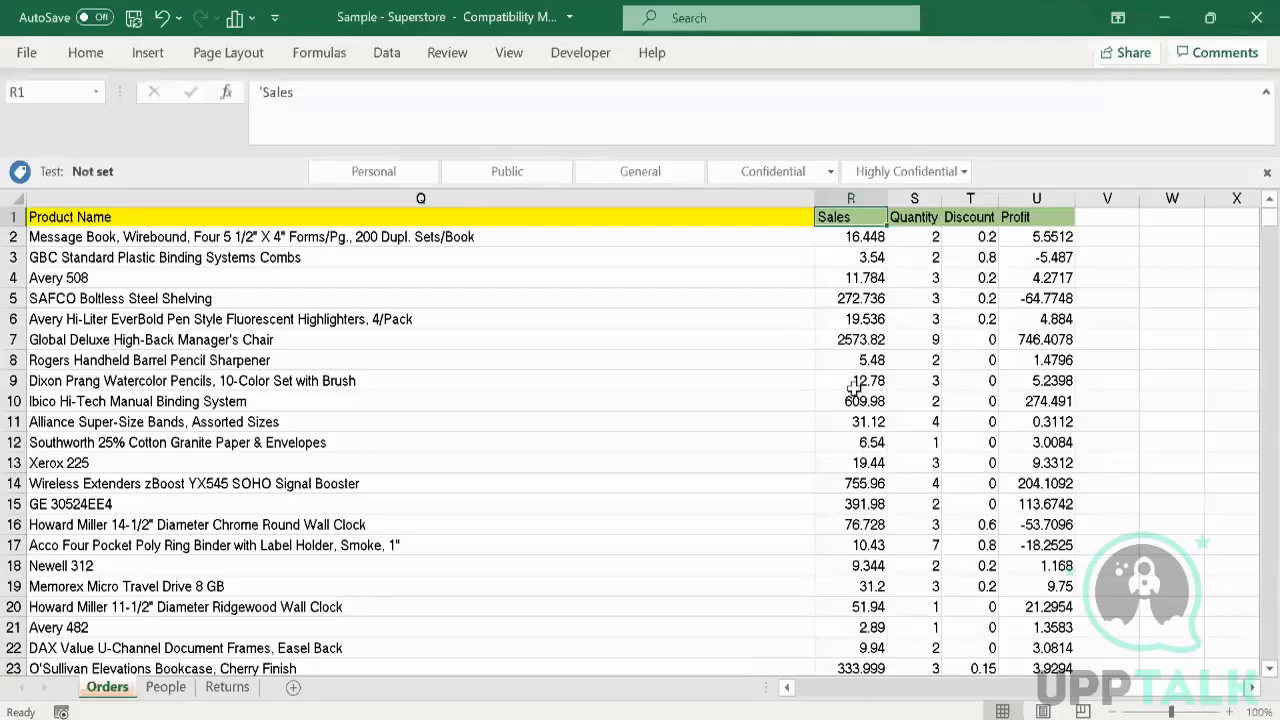
Check the Sales column in Excel's Orders sheet, return to Tableau Public and apply the City filter with its Sales condition
click(860, 300)
click(866, 238)
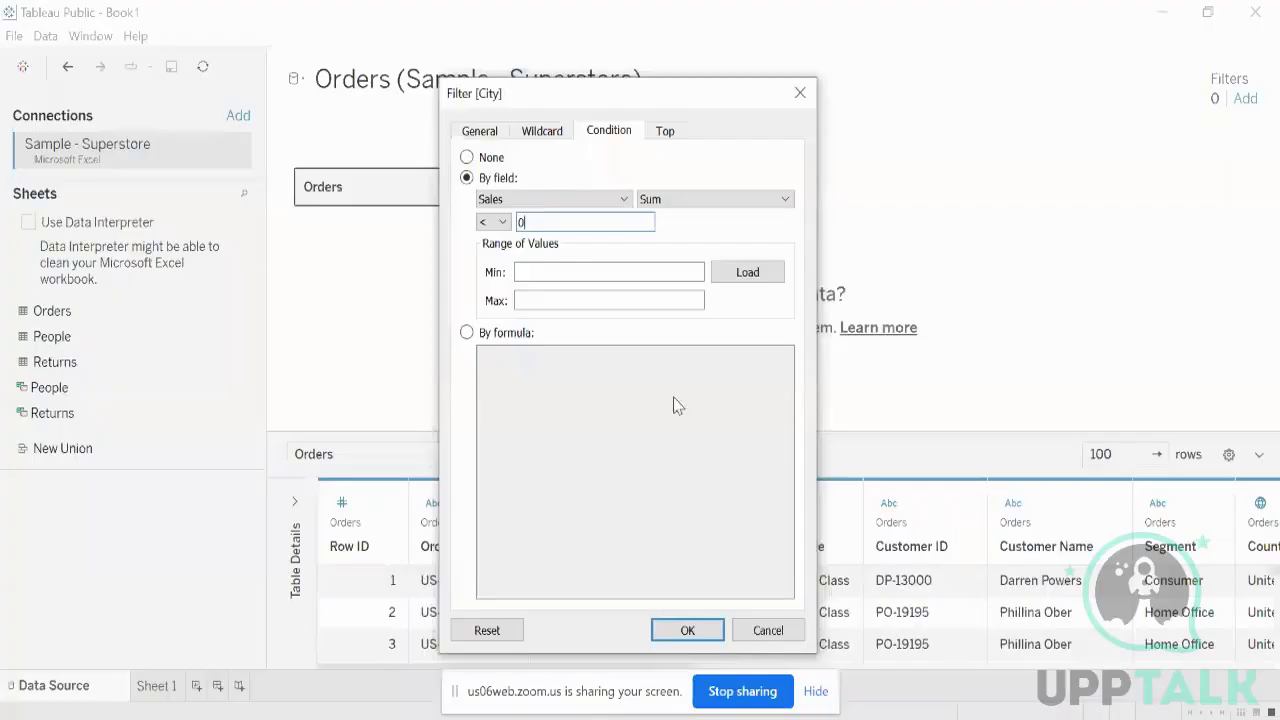
click(566, 216)
click(688, 630)
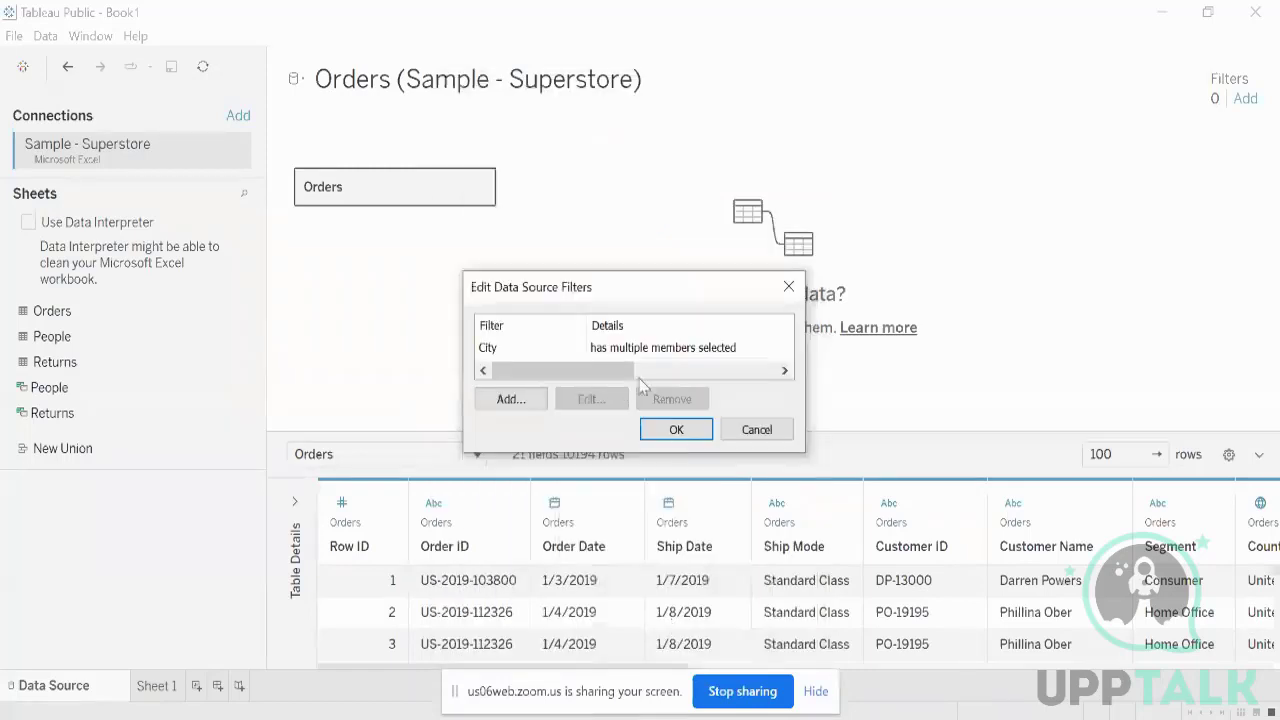
click(672, 430)
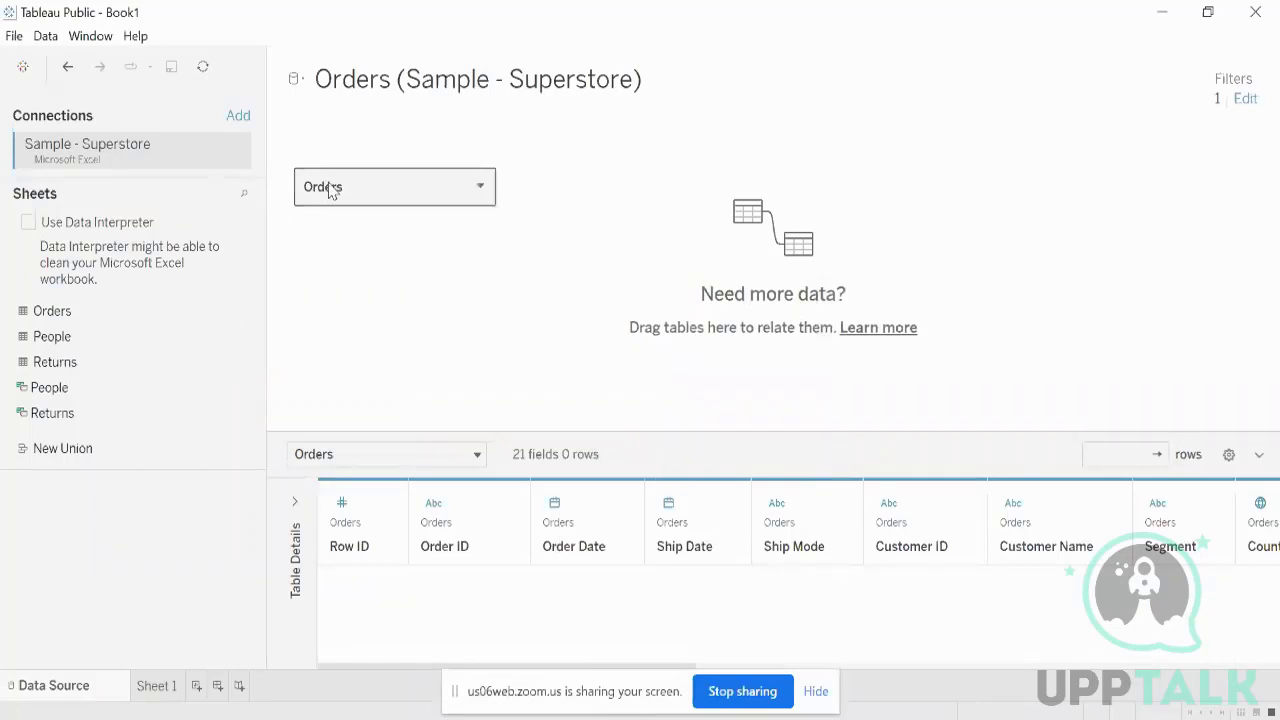
Remove the City filter from the data source filters
click(1250, 101)
click(531, 358)
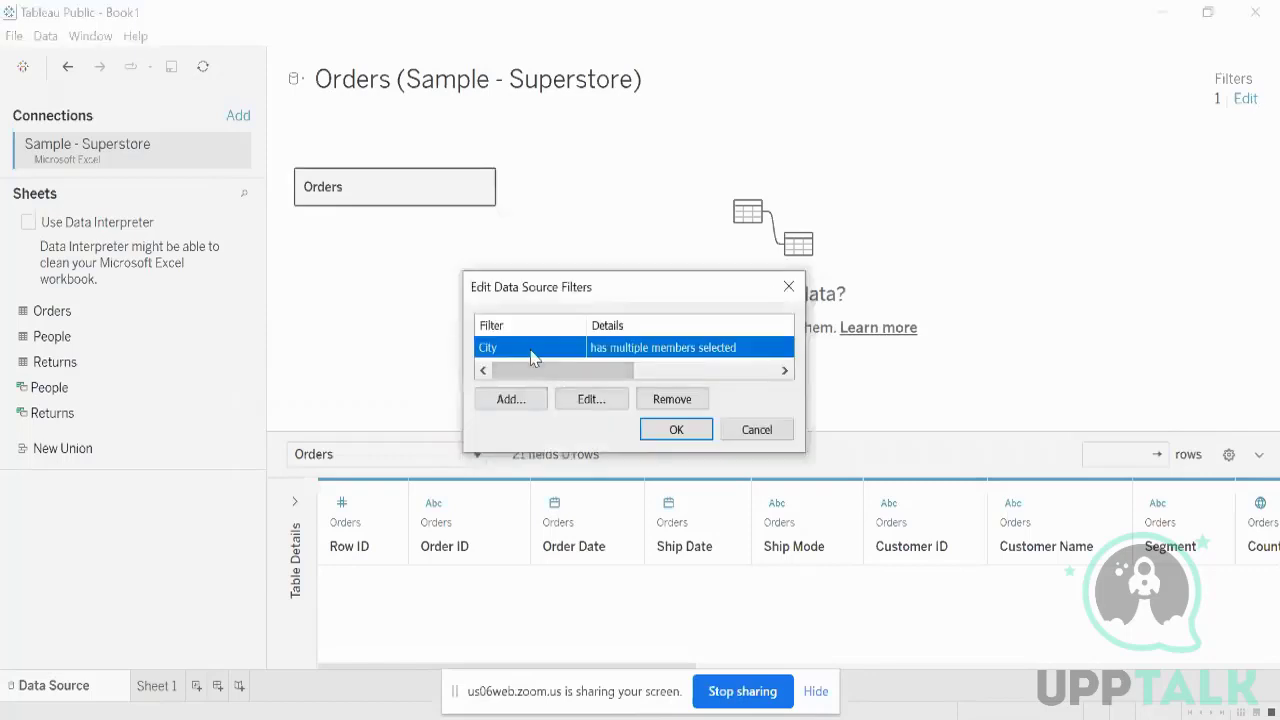
click(648, 400)
Add a City data source filter with a condition by field, keeping the Count of Category equal to 0
click(516, 402)
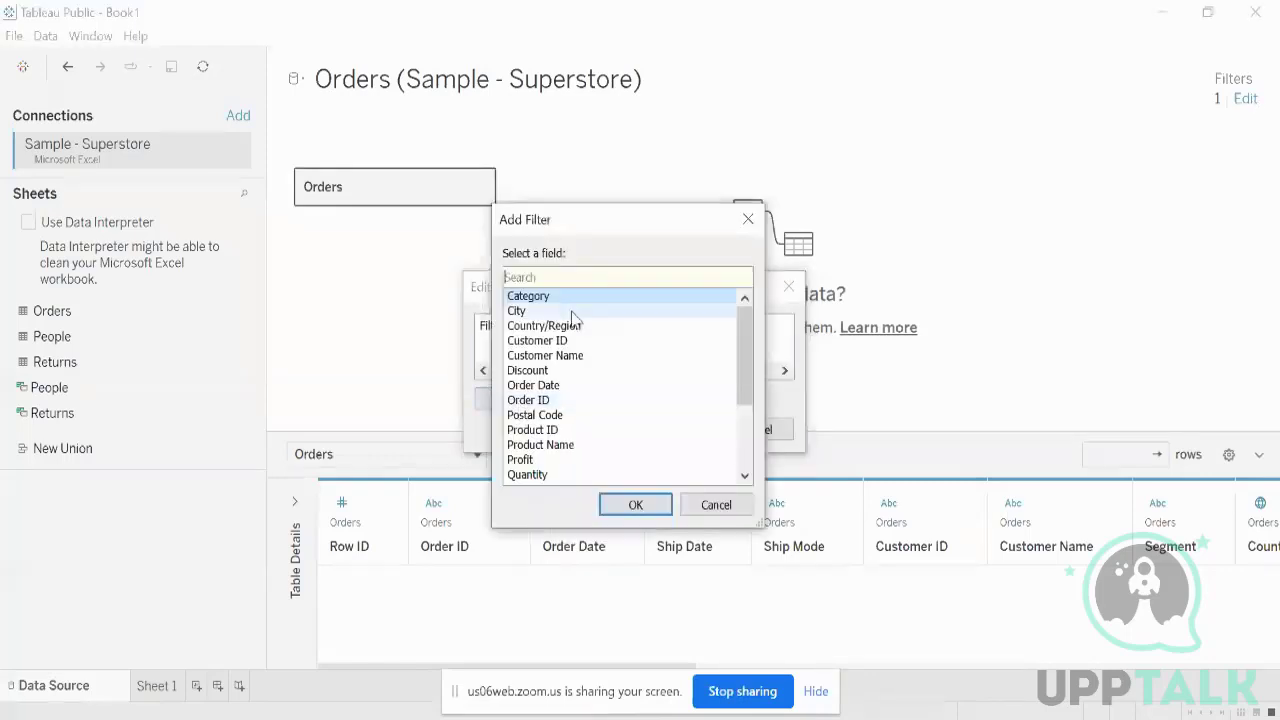
double_click(560, 312)
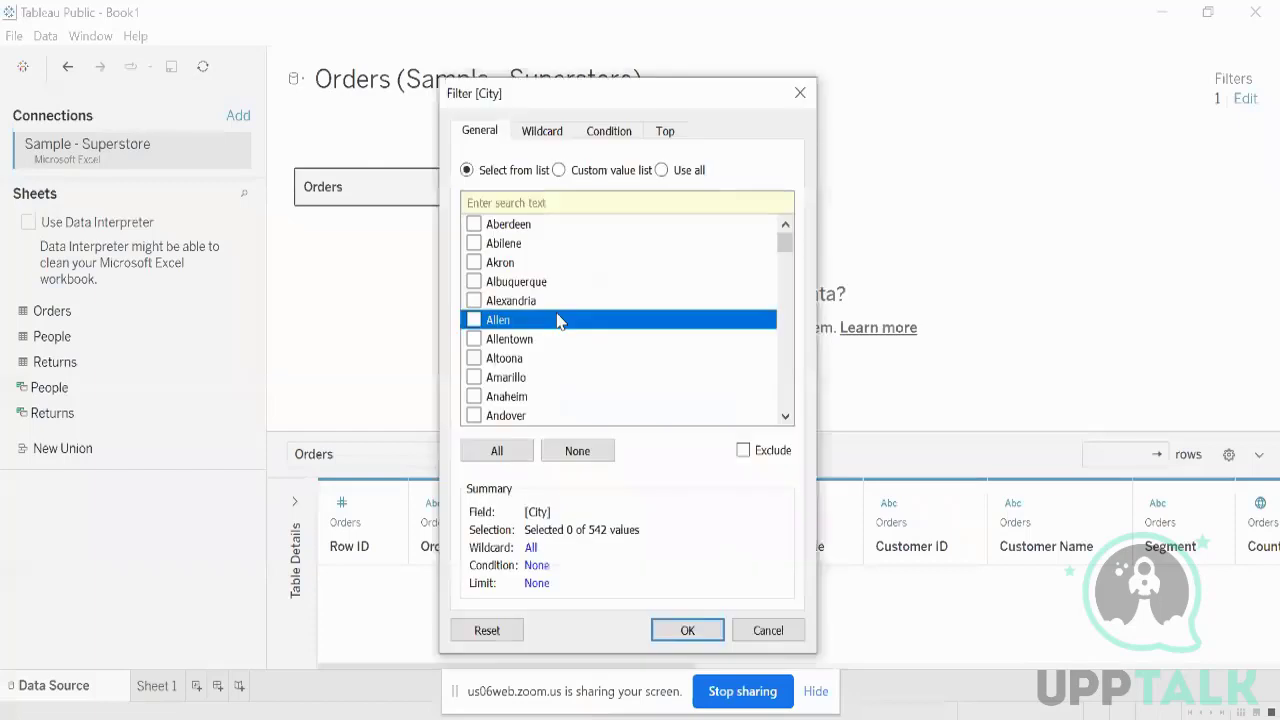
click(607, 132)
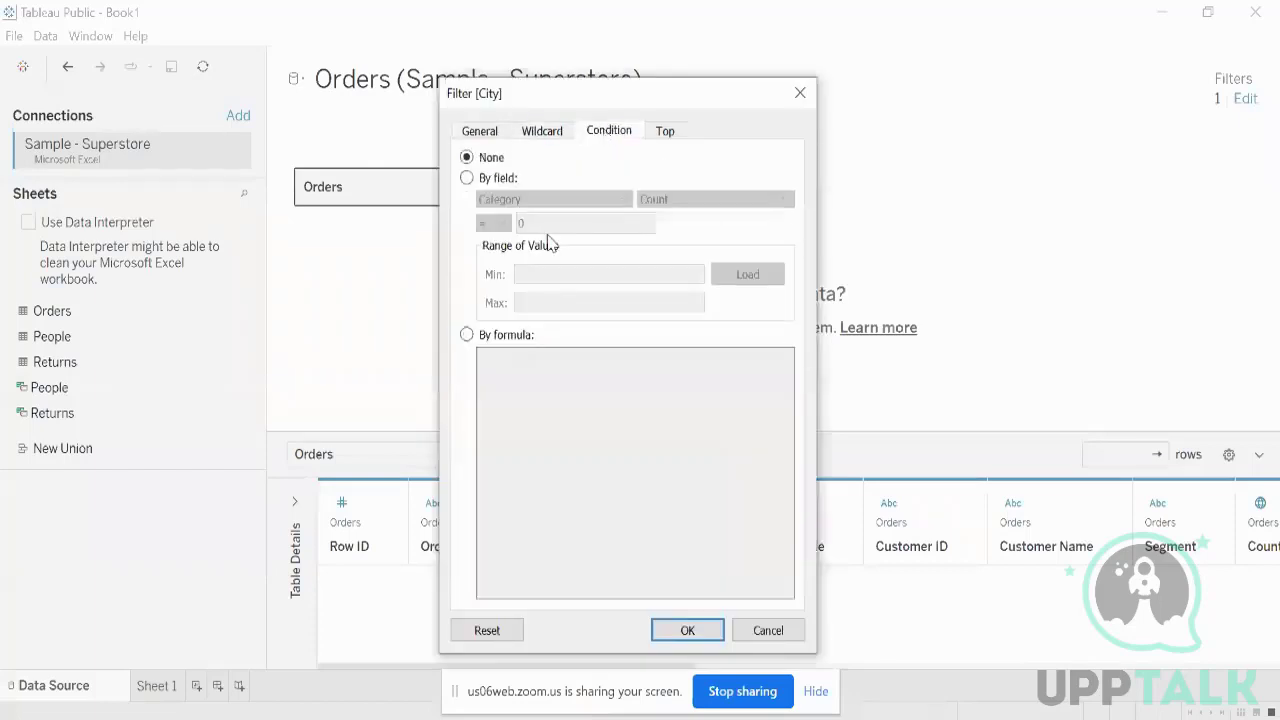
click(468, 178)
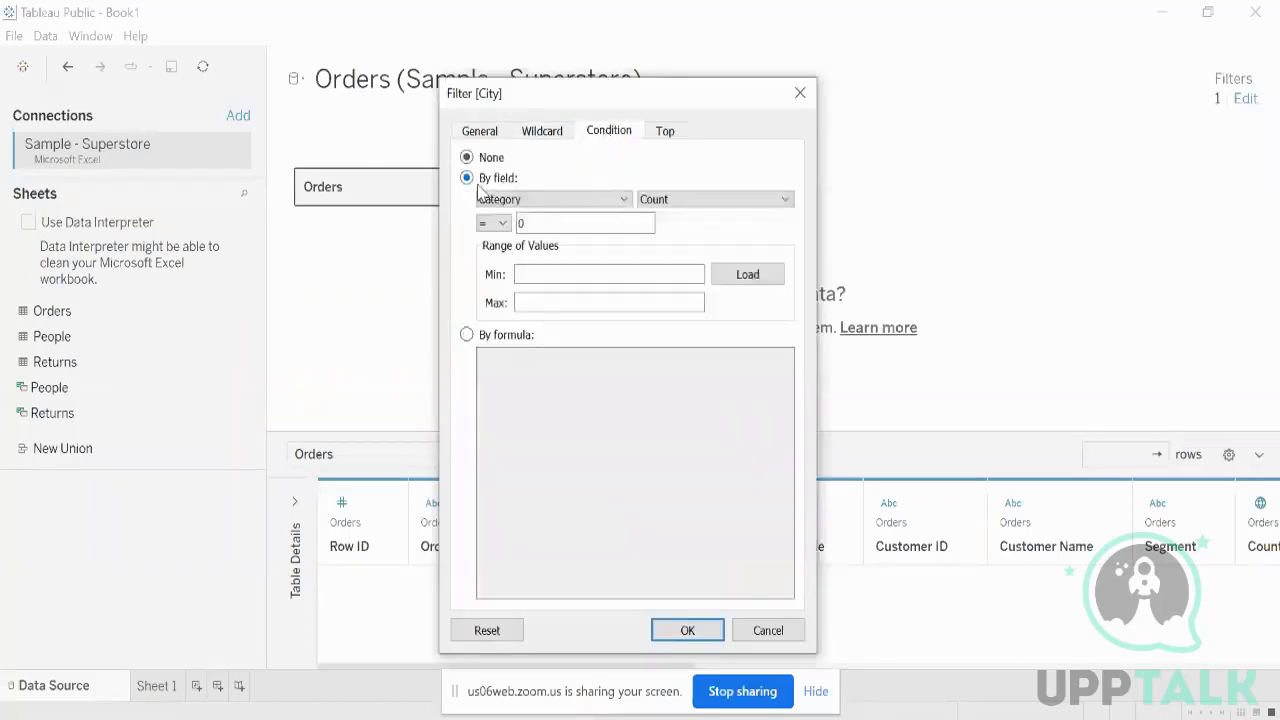
click(603, 203)
click(691, 199)
click(660, 196)
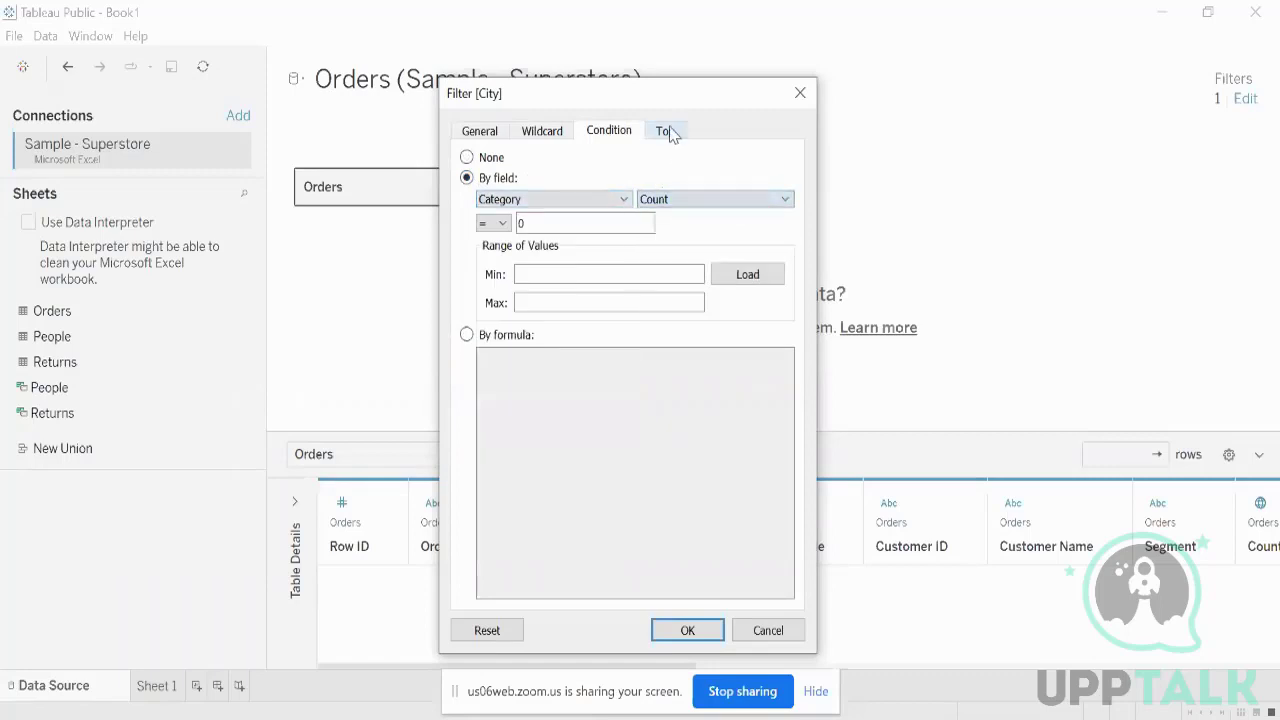
Limit the City filter by field to the top 10 by Count of Category
click(666, 131)
click(467, 179)
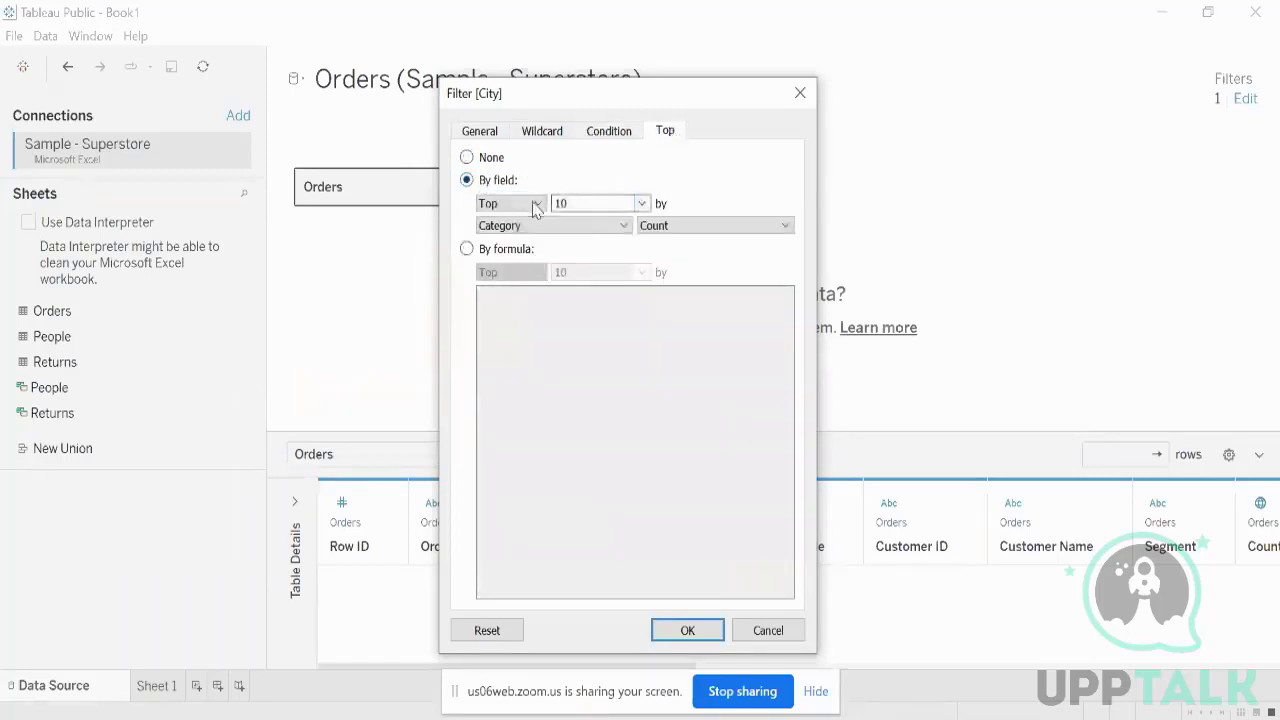
click(568, 226)
click(667, 227)
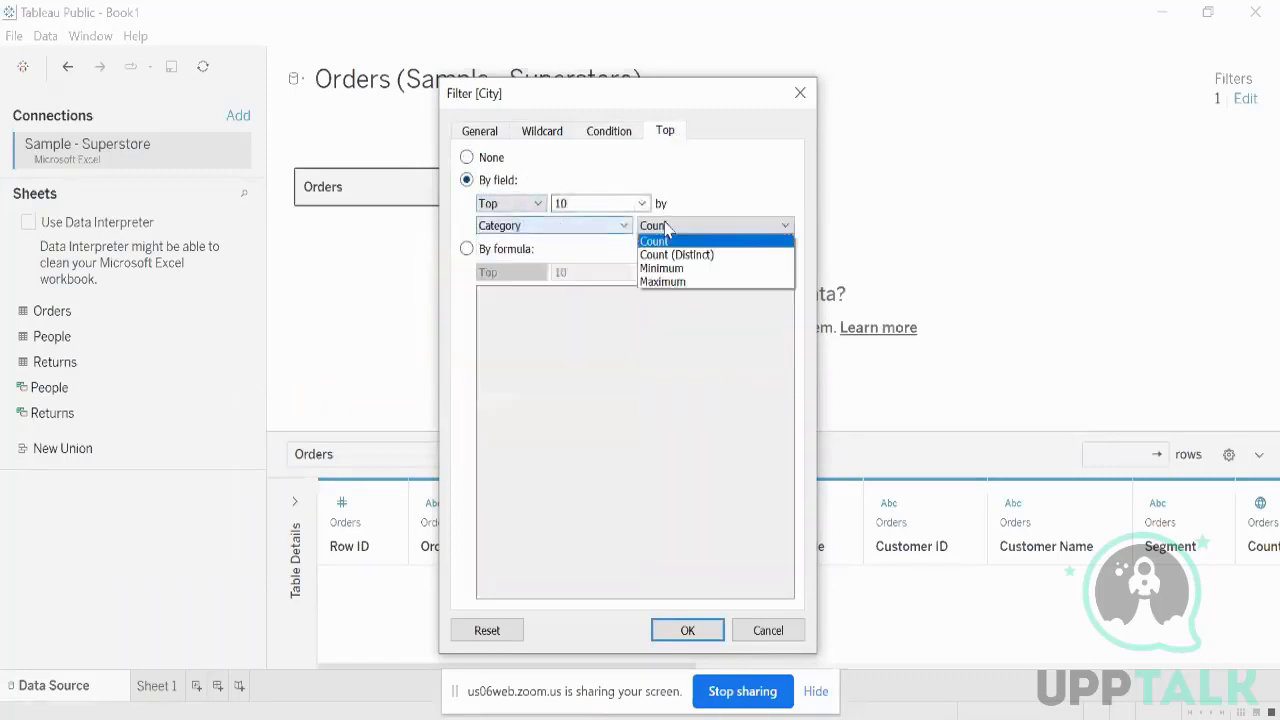
click(746, 191)
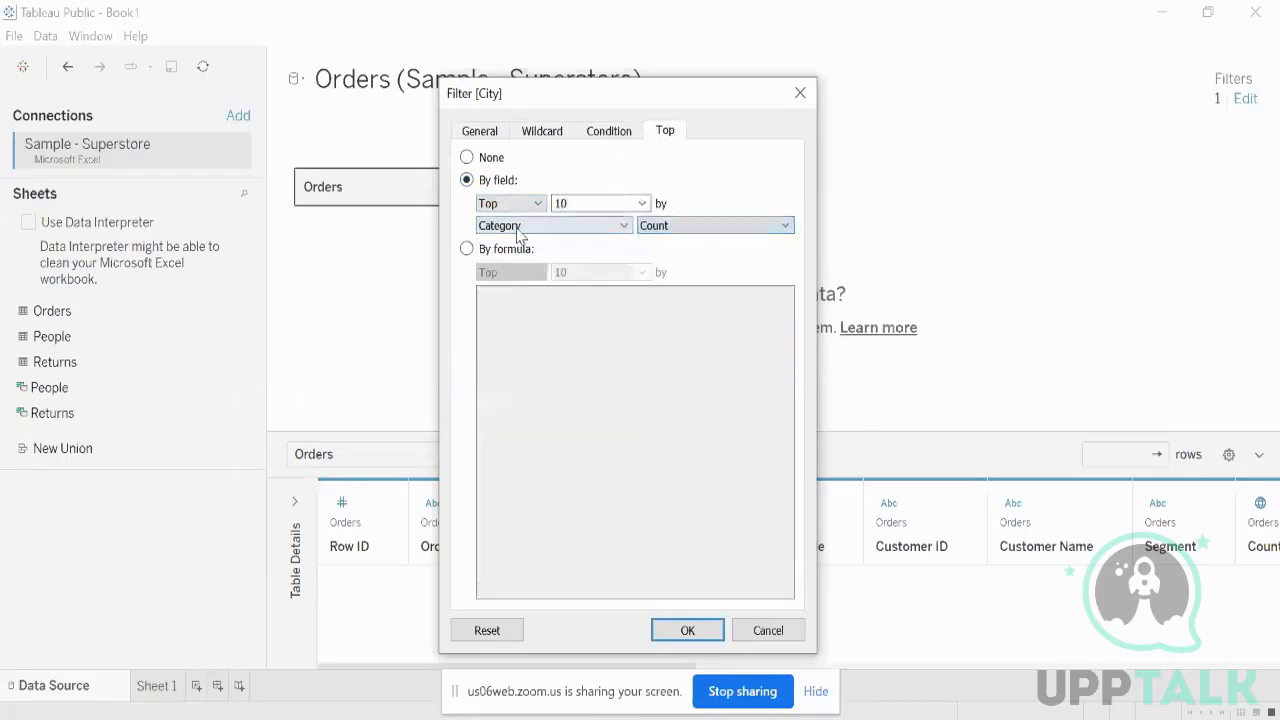
click(642, 203)
click(728, 194)
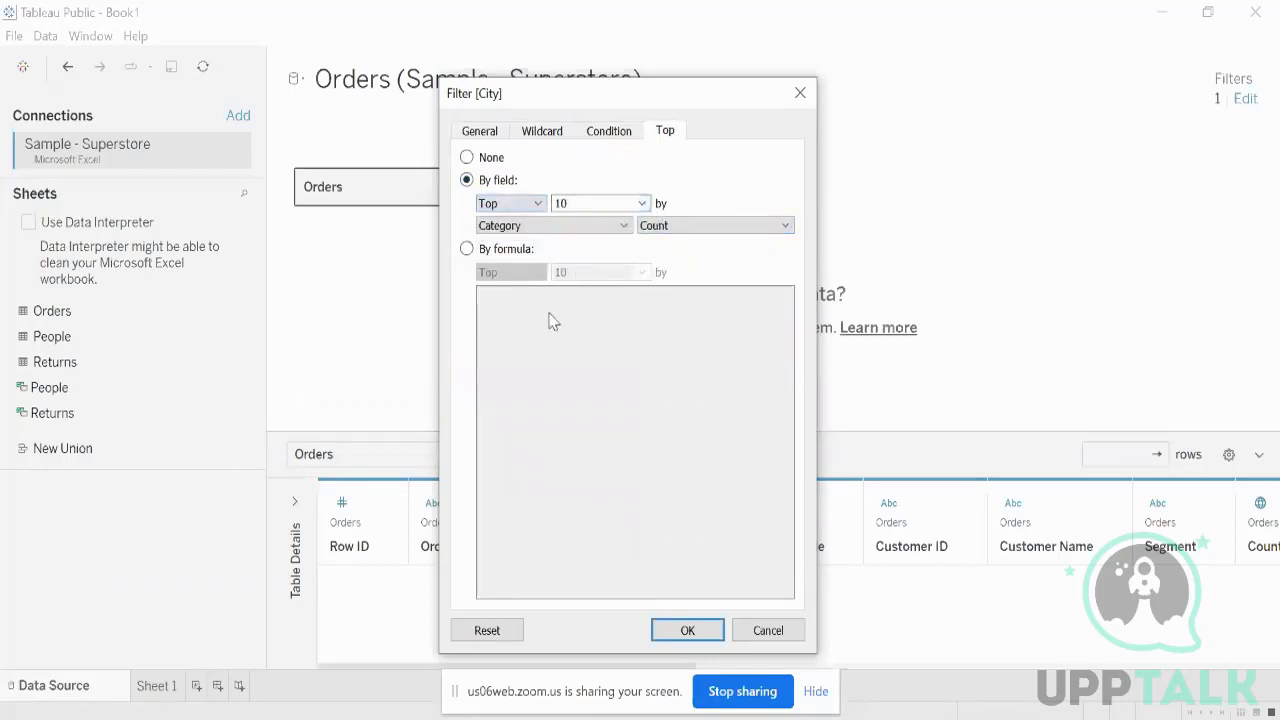
Review the City filter's condition and general summary, and apply the filter
click(626, 135)
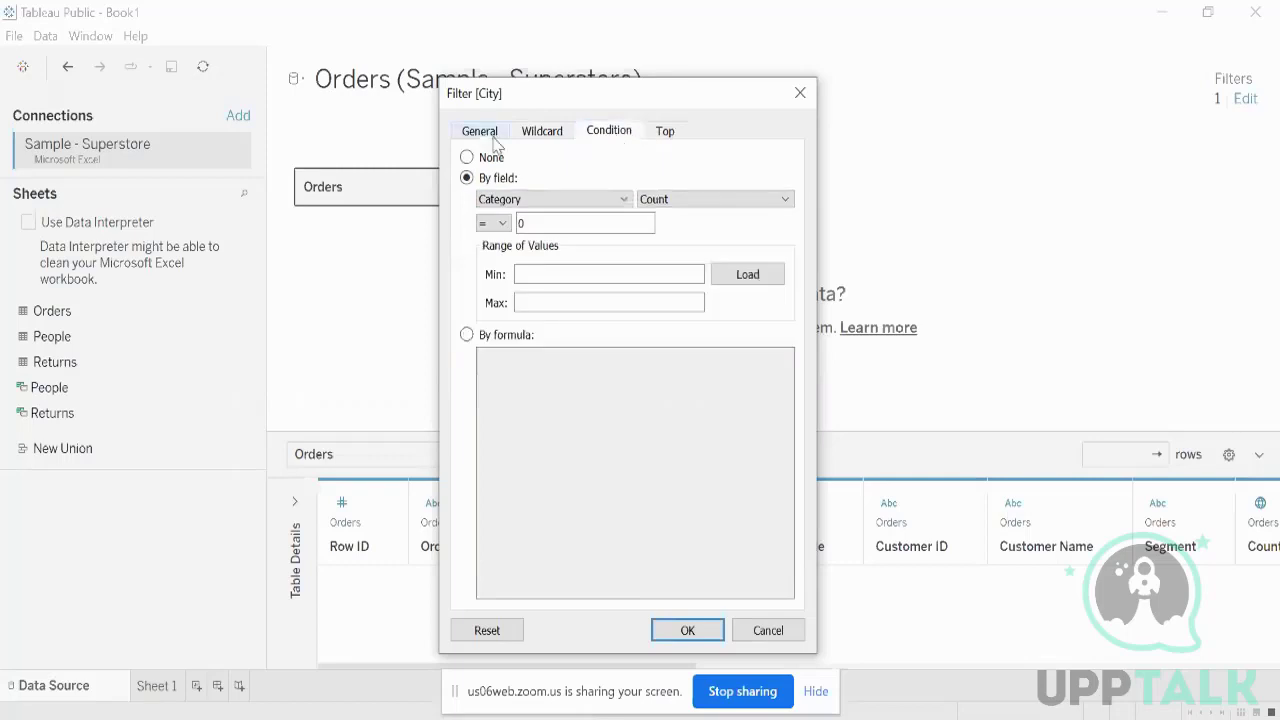
click(466, 134)
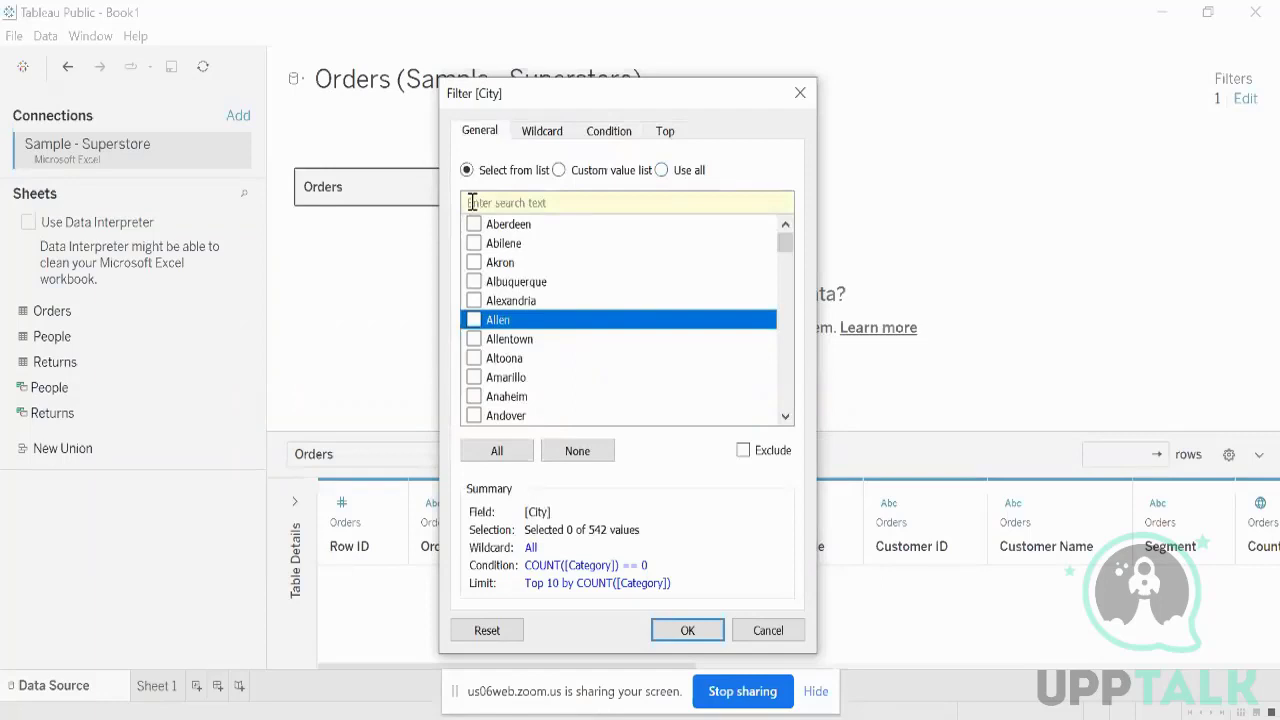
click(687, 630)
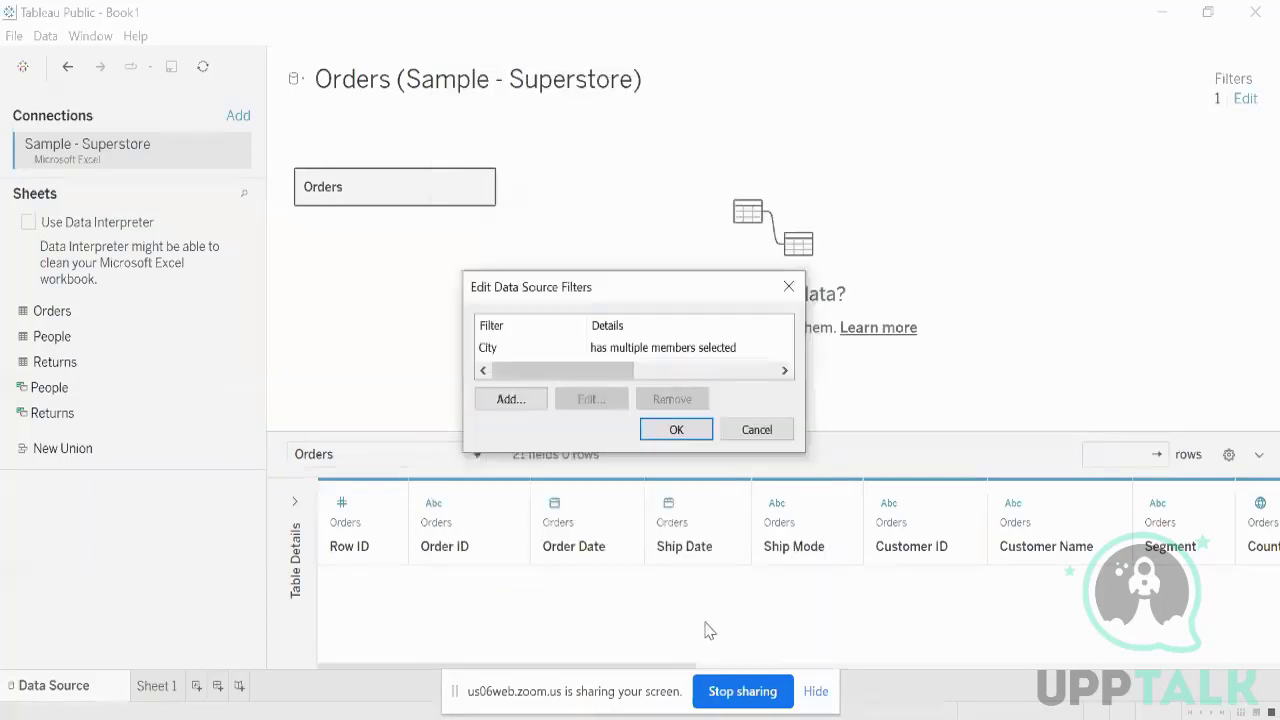
Delete the City filter, apply the data source filter changes and shrink the data preview to enlarge the canvas
click(560, 354)
click(671, 402)
click(676, 429)
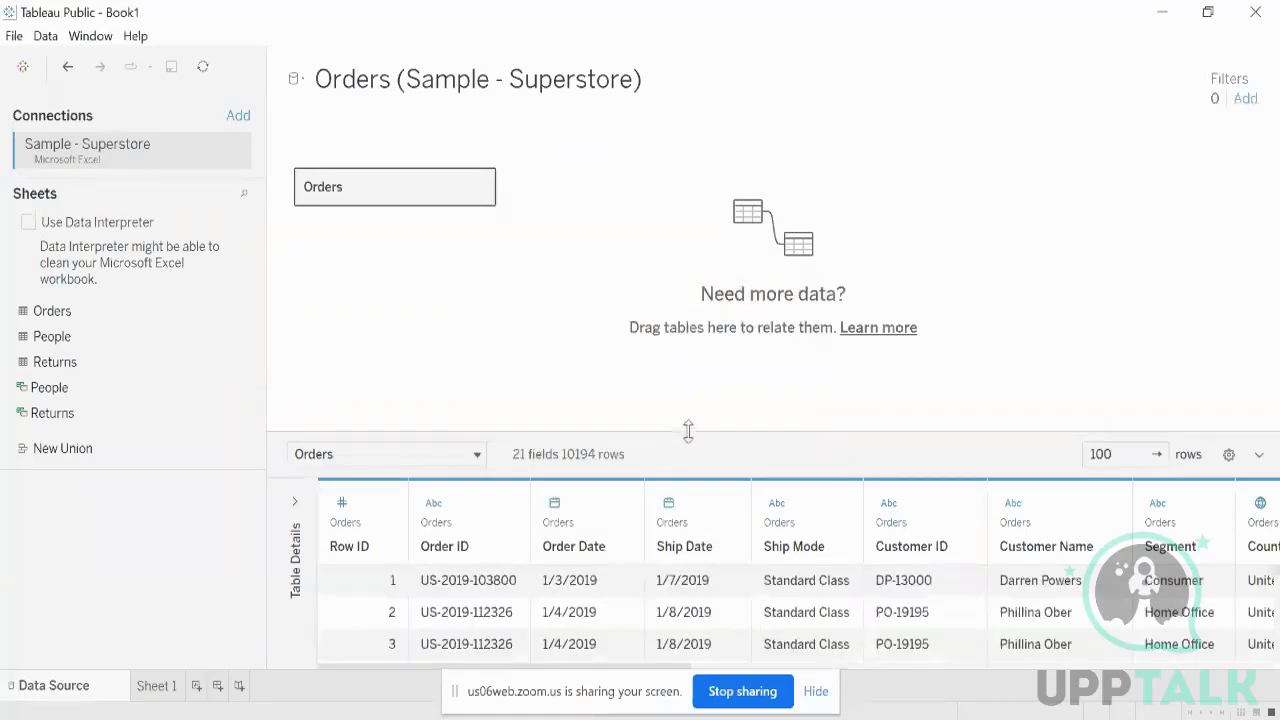
drag(686, 431, 697, 481)
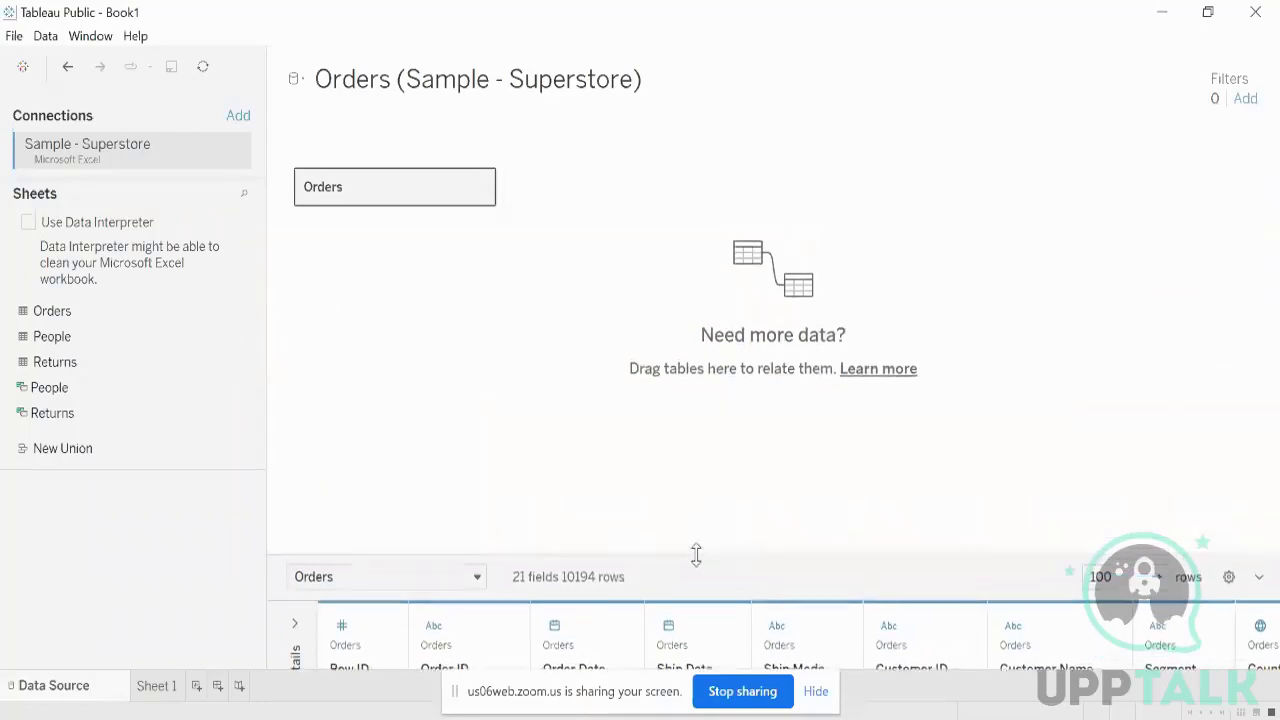